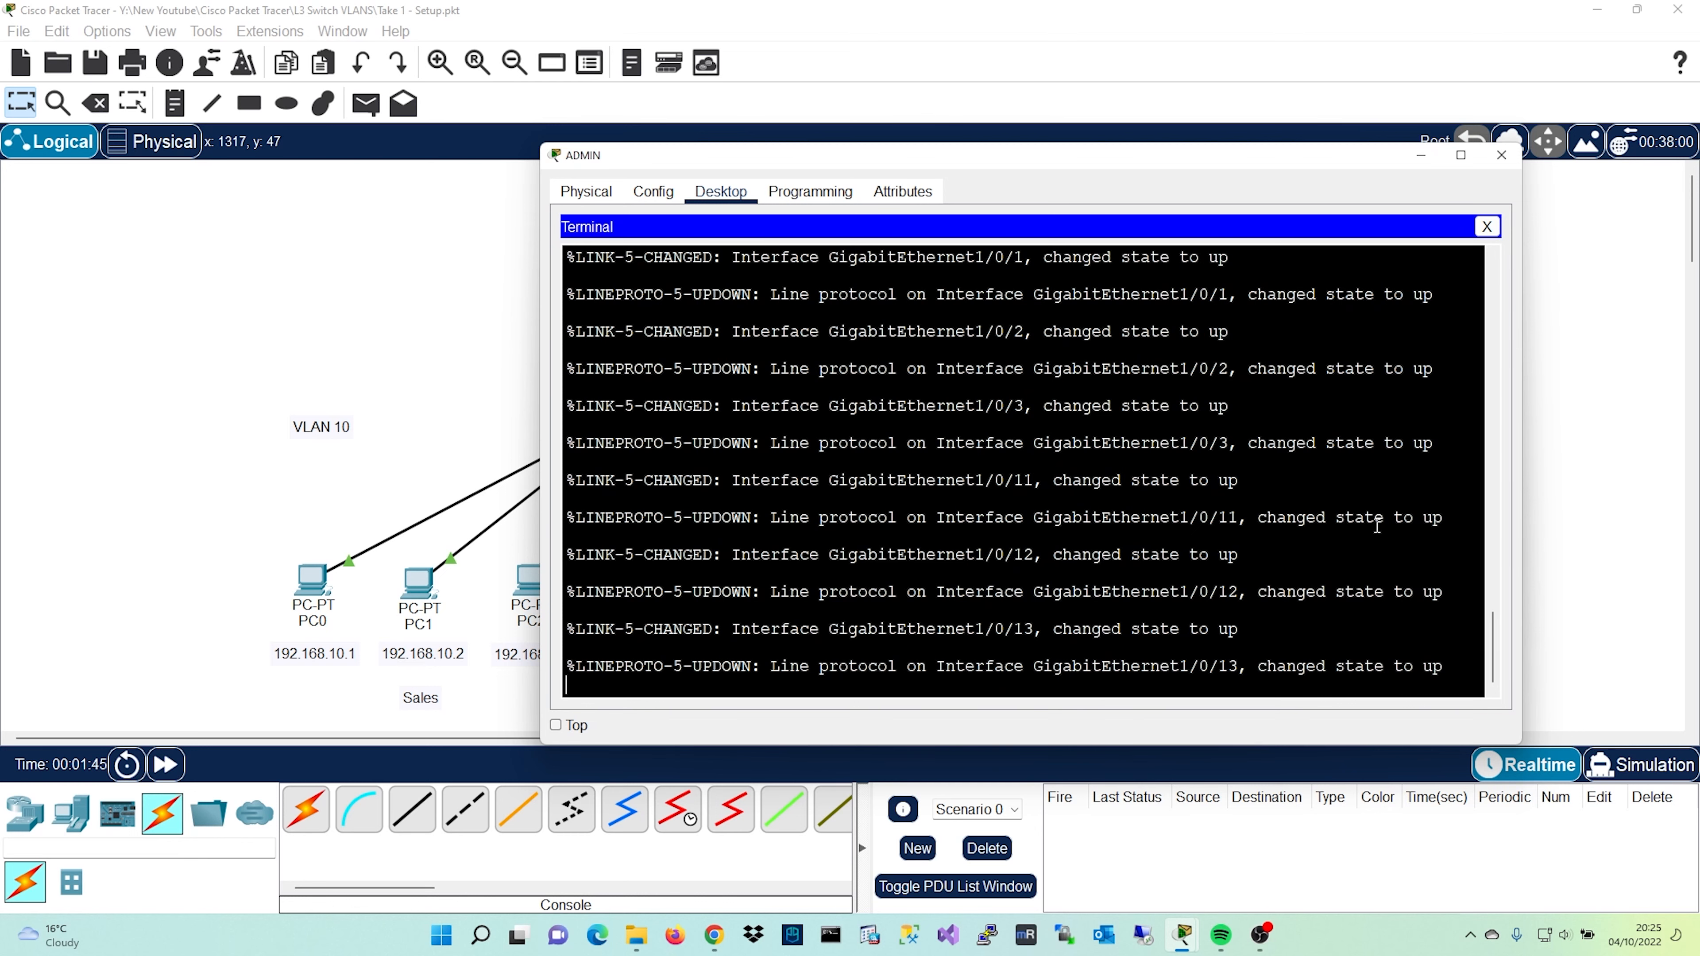
# Enter privileged mode on the switch and open global configuration mode.
pyautogui.press('Return')
pyautogui.press('Return')
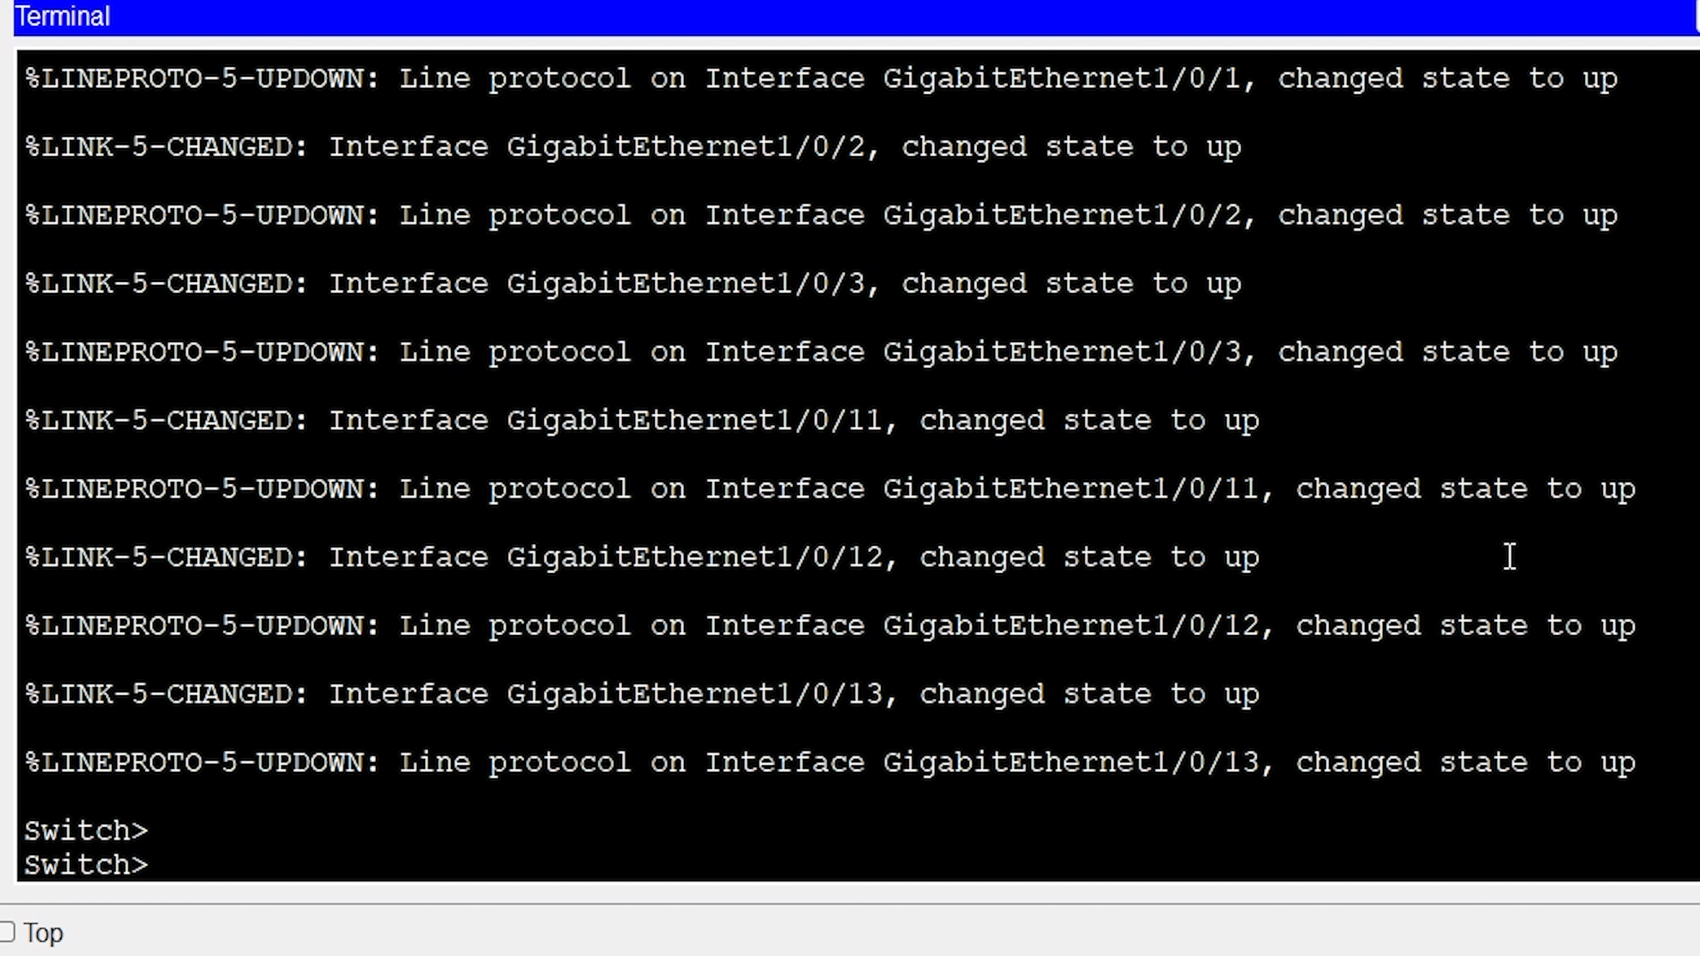
pyautogui.write('en')
pyautogui.press('Return')
pyautogui.write('conf t')
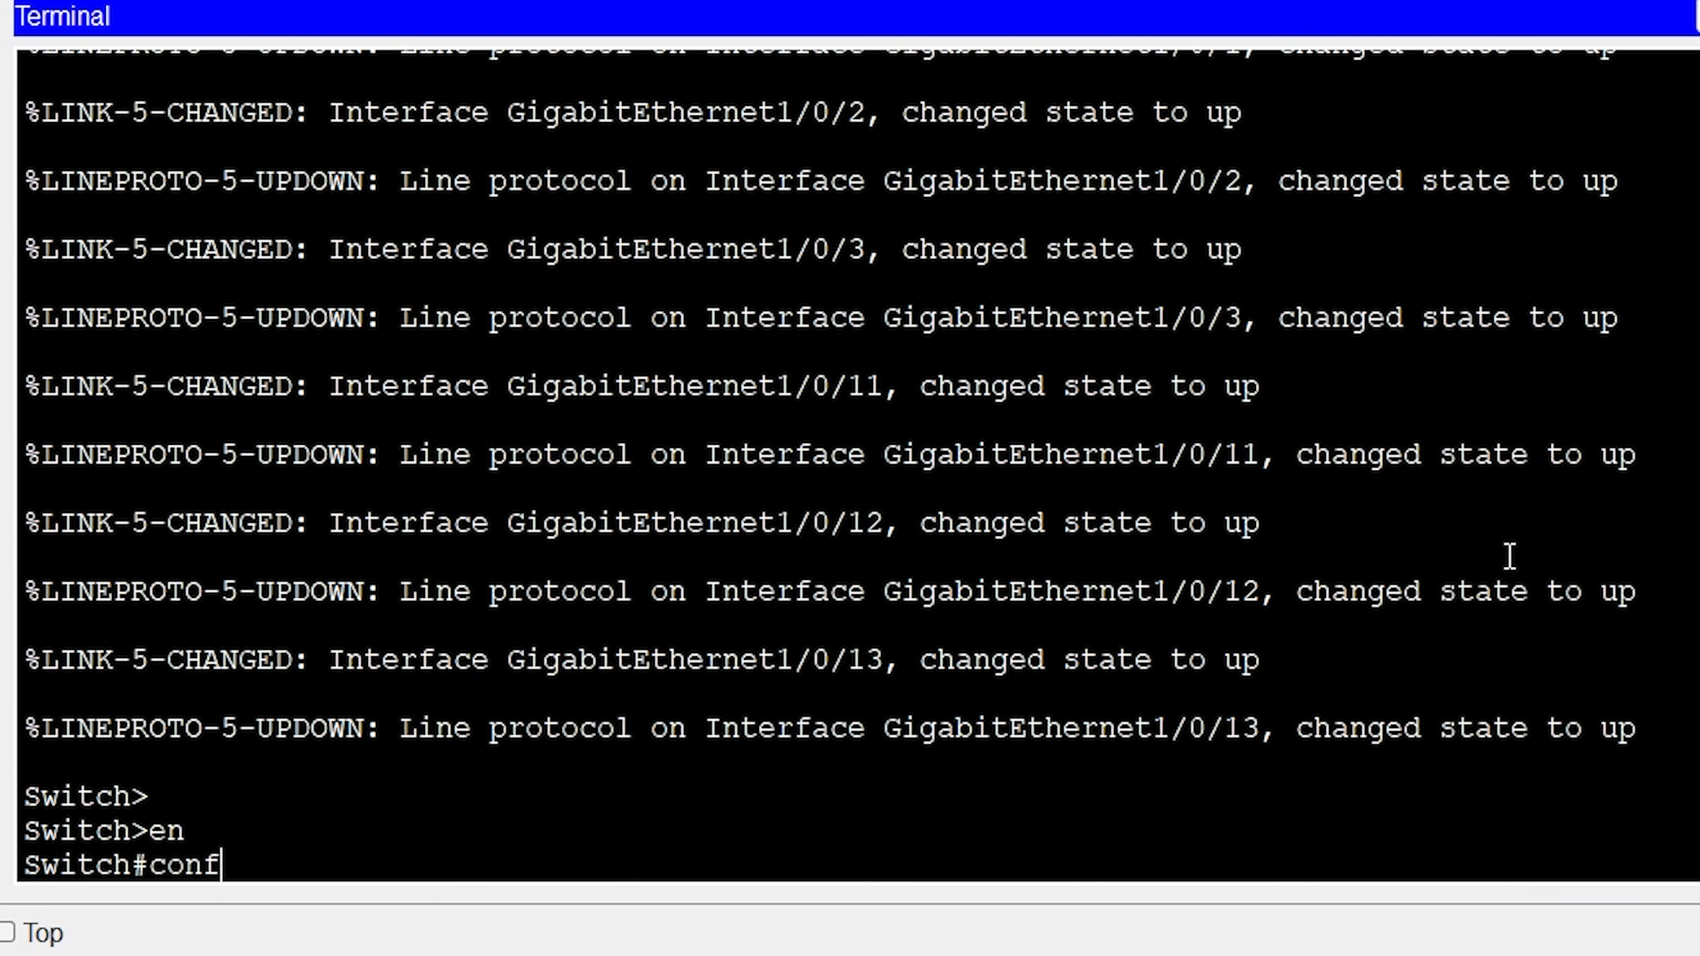
pyautogui.press('Return')
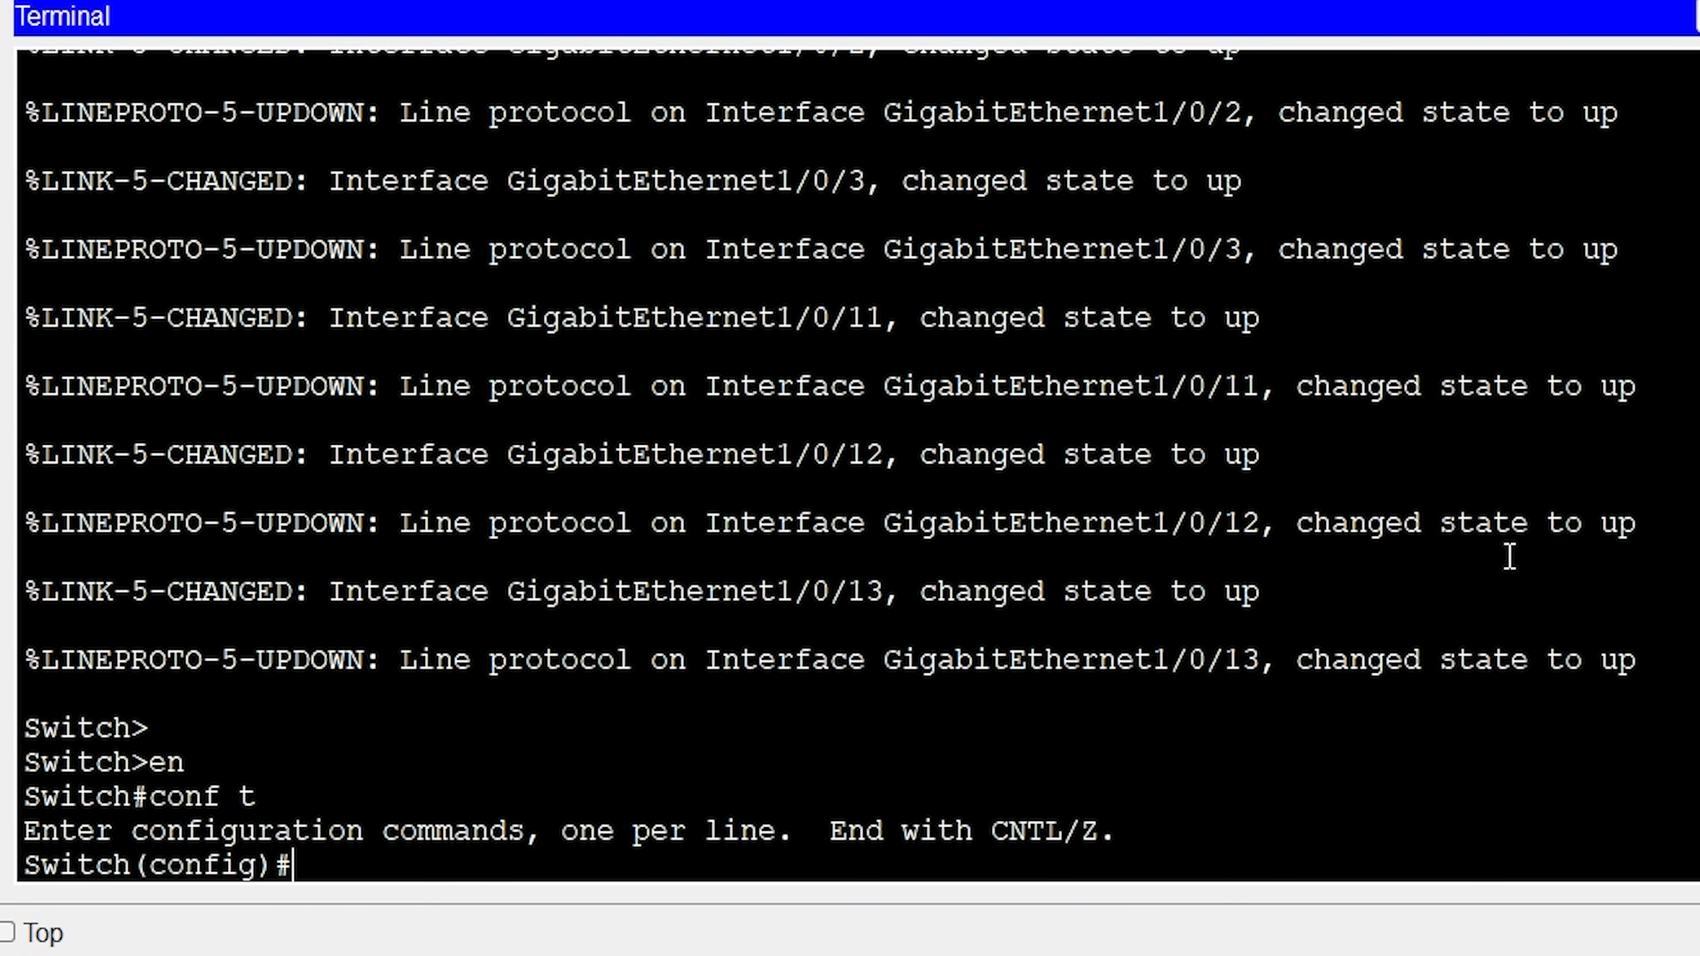
# Disable DNS domain lookup on the switch with the no ip domain-lookup command.
pyautogui.write('no ip domain-loo')
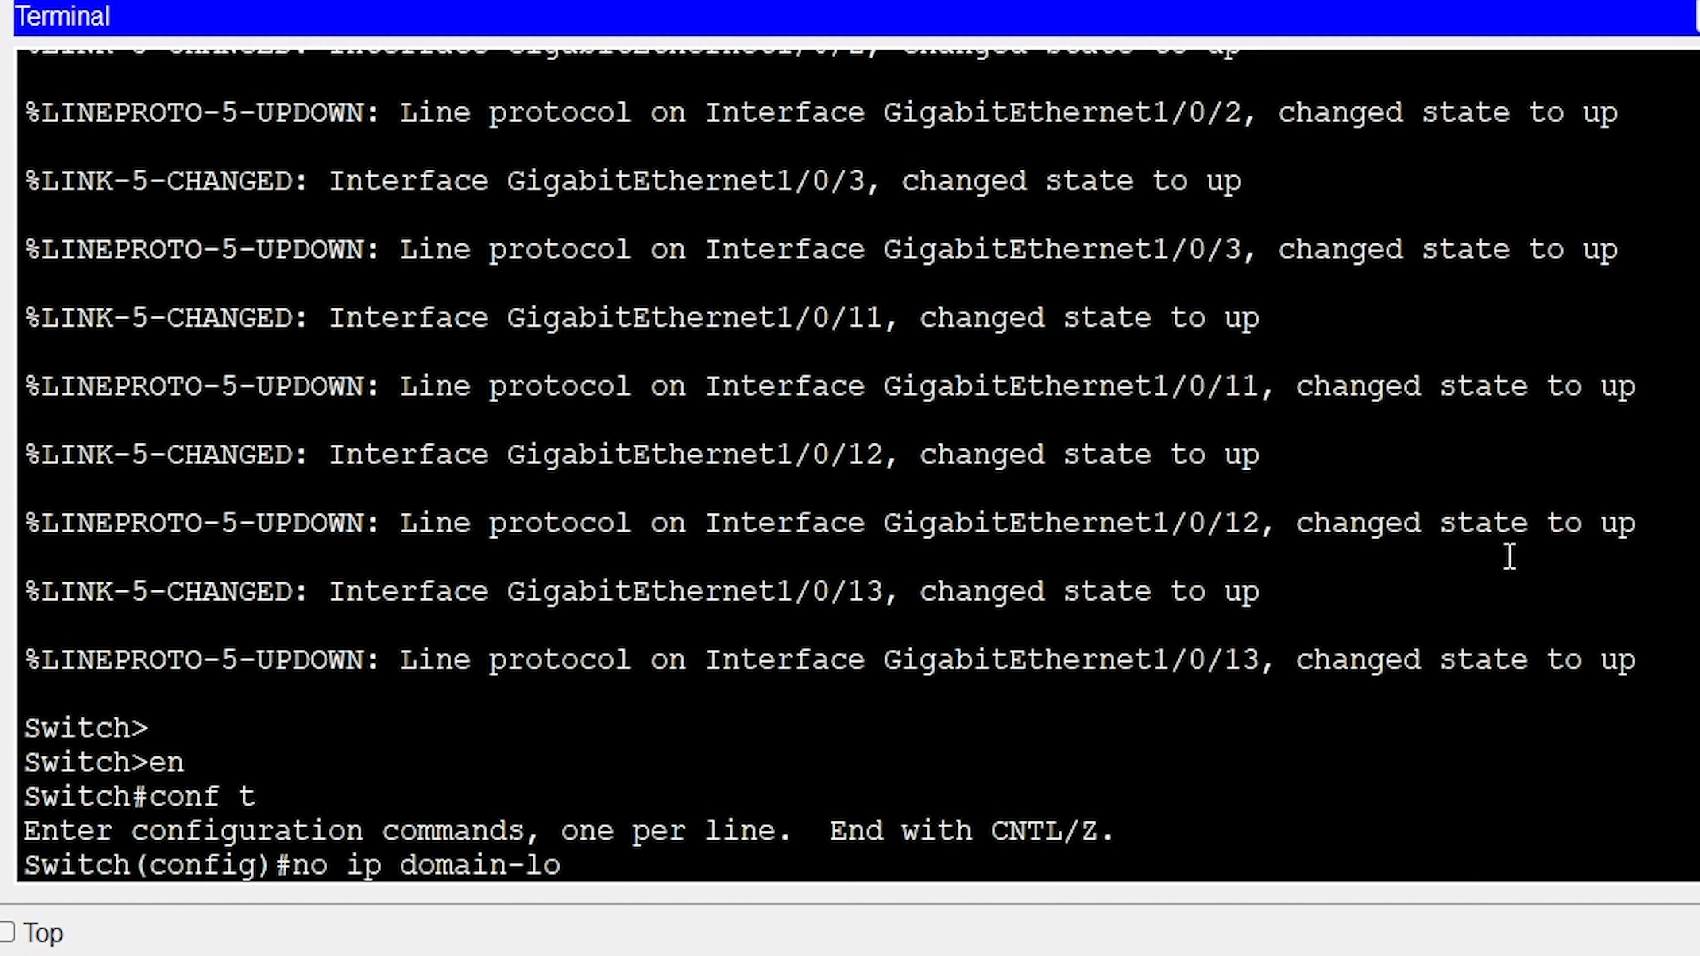
pyautogui.press('Tab')
pyautogui.press('Return')
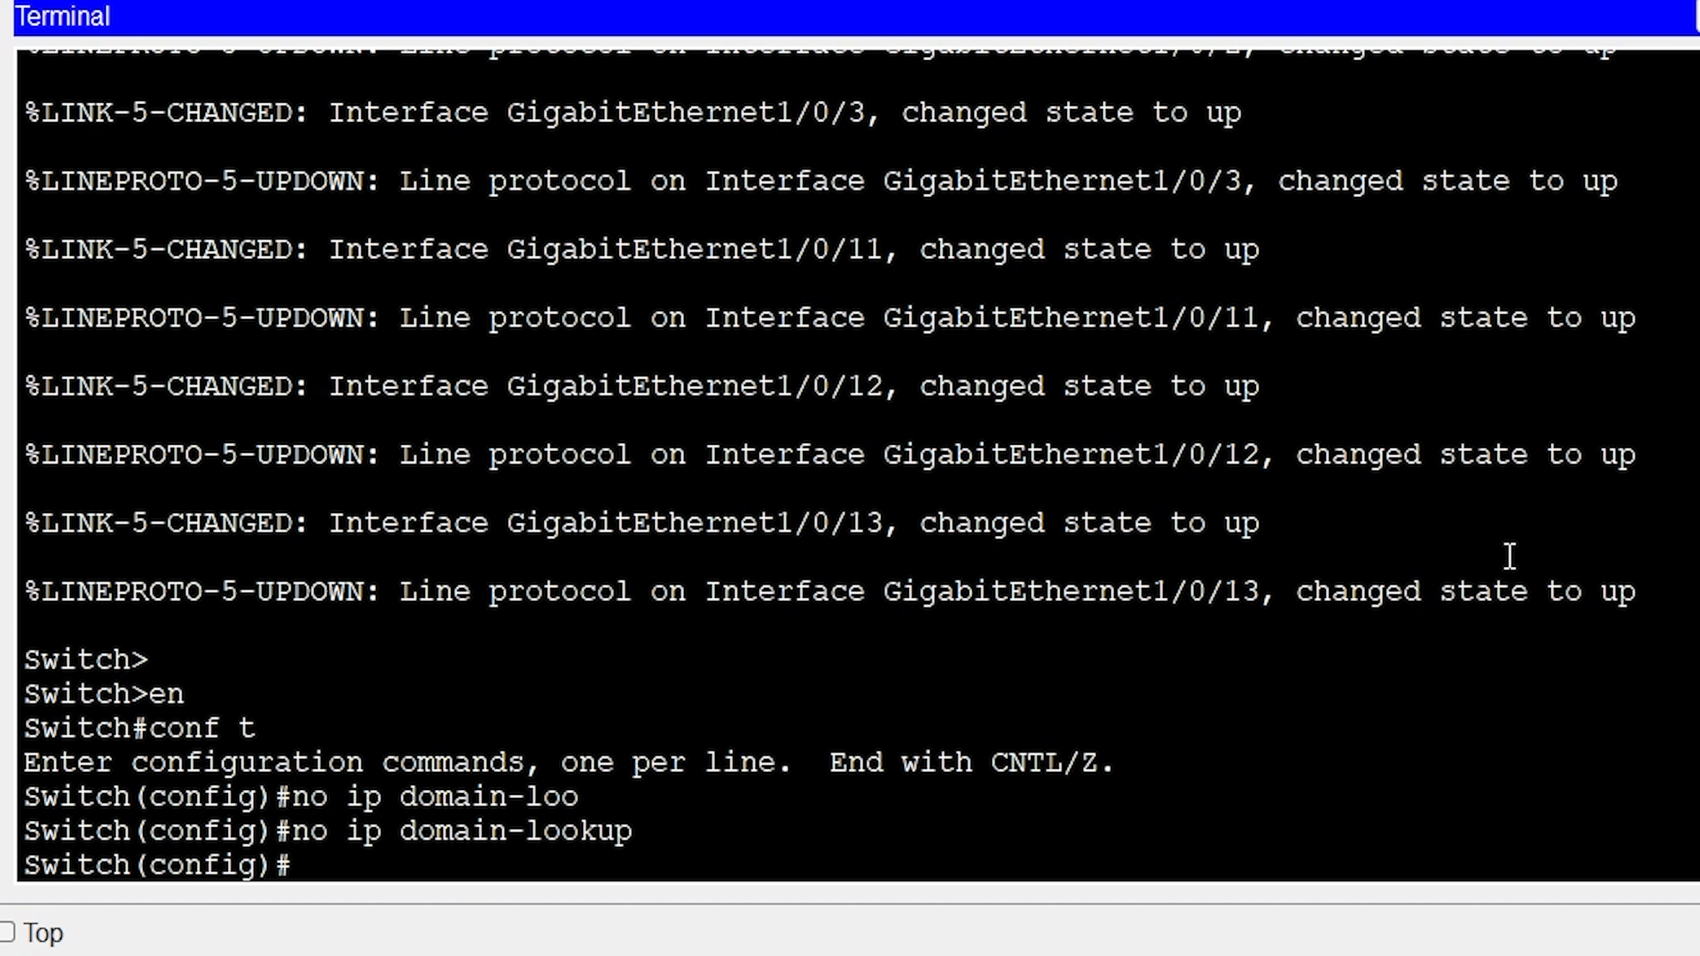
# Create VLAN 10, name it Sales_Dept, and return to global configuration mode.
pyautogui.write('vlan 10')
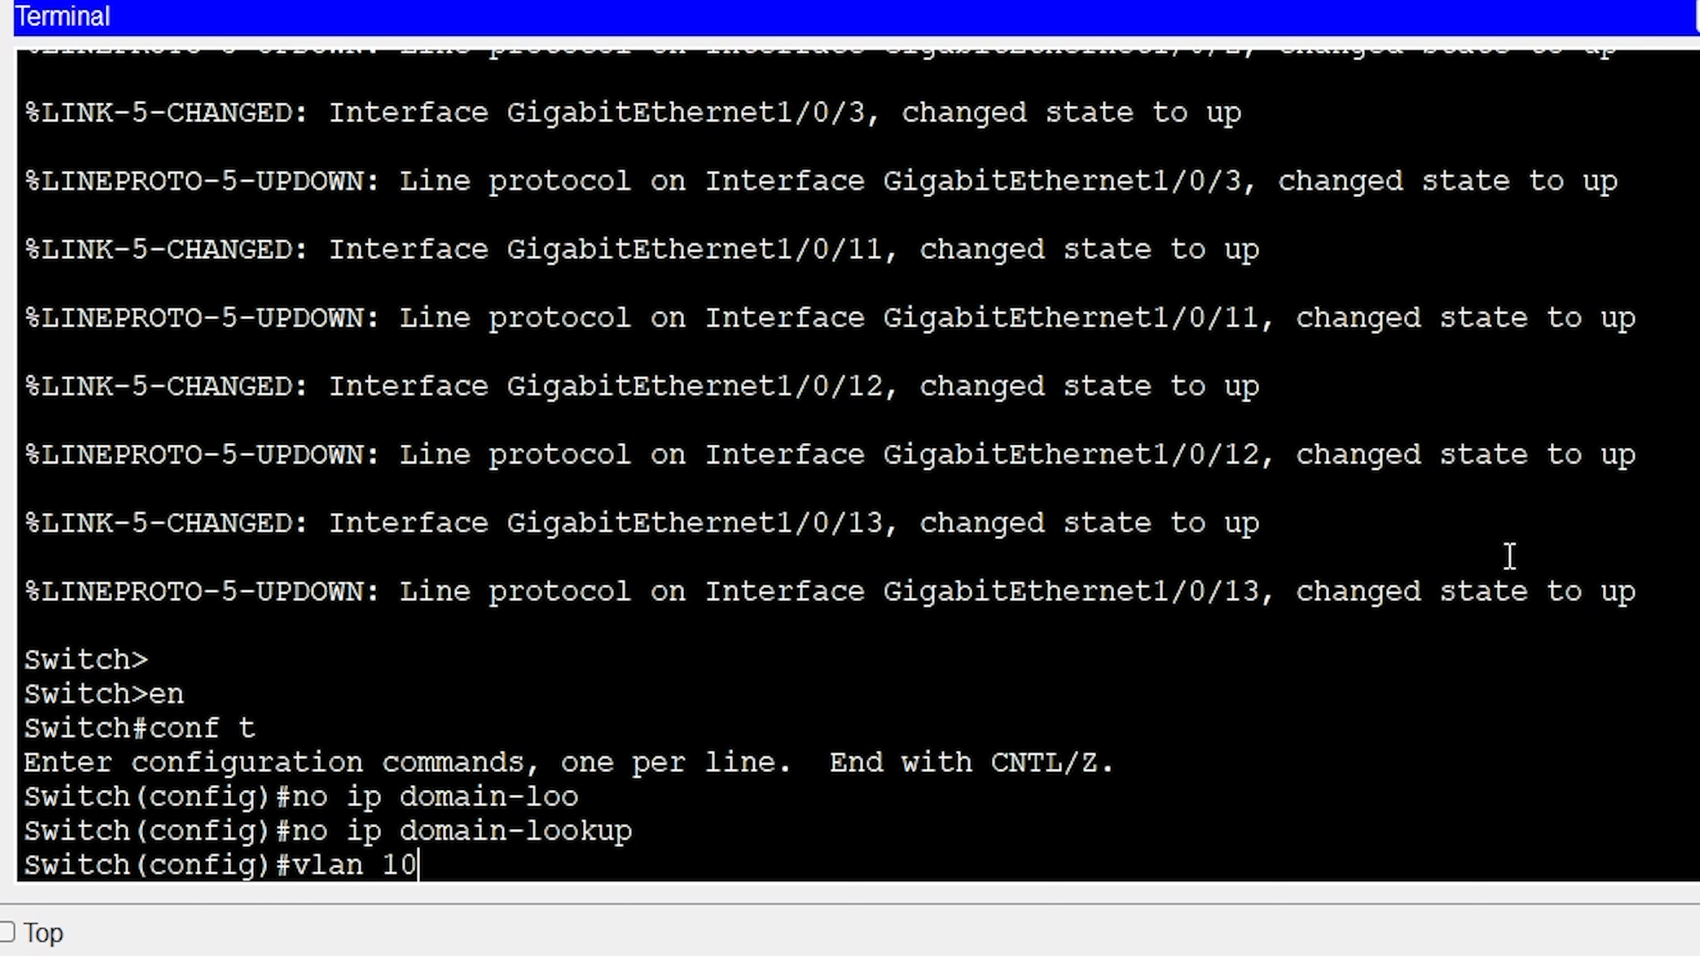
pyautogui.press('Return')
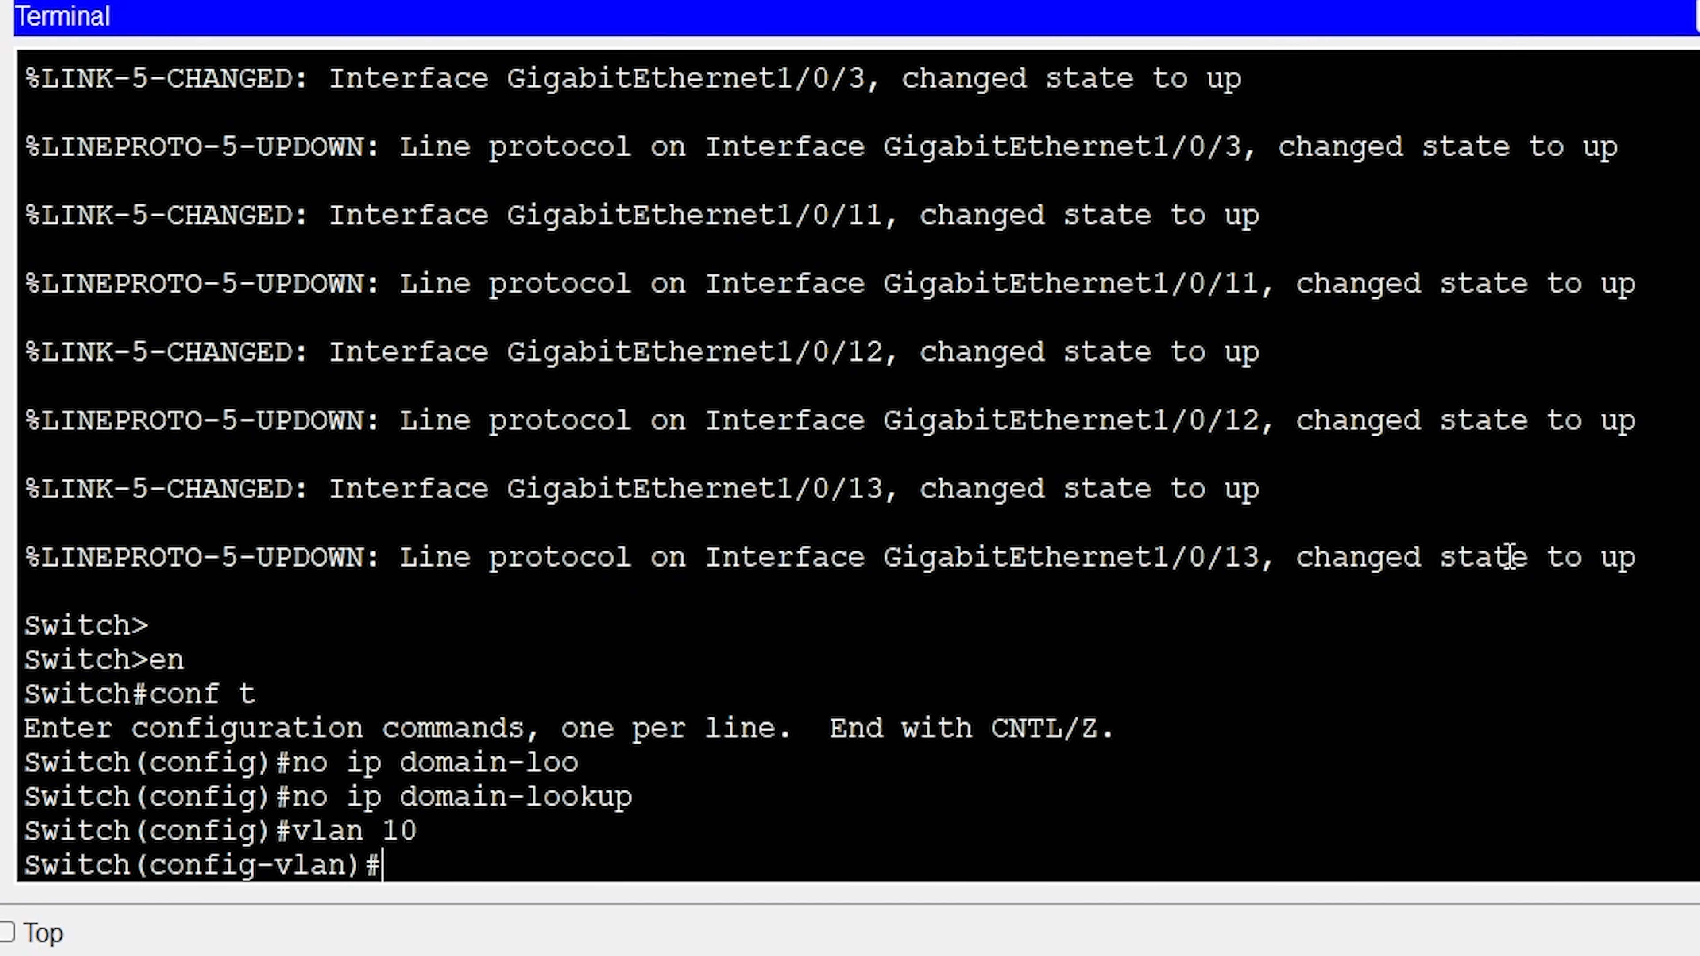
pyautogui.write('name Sale')
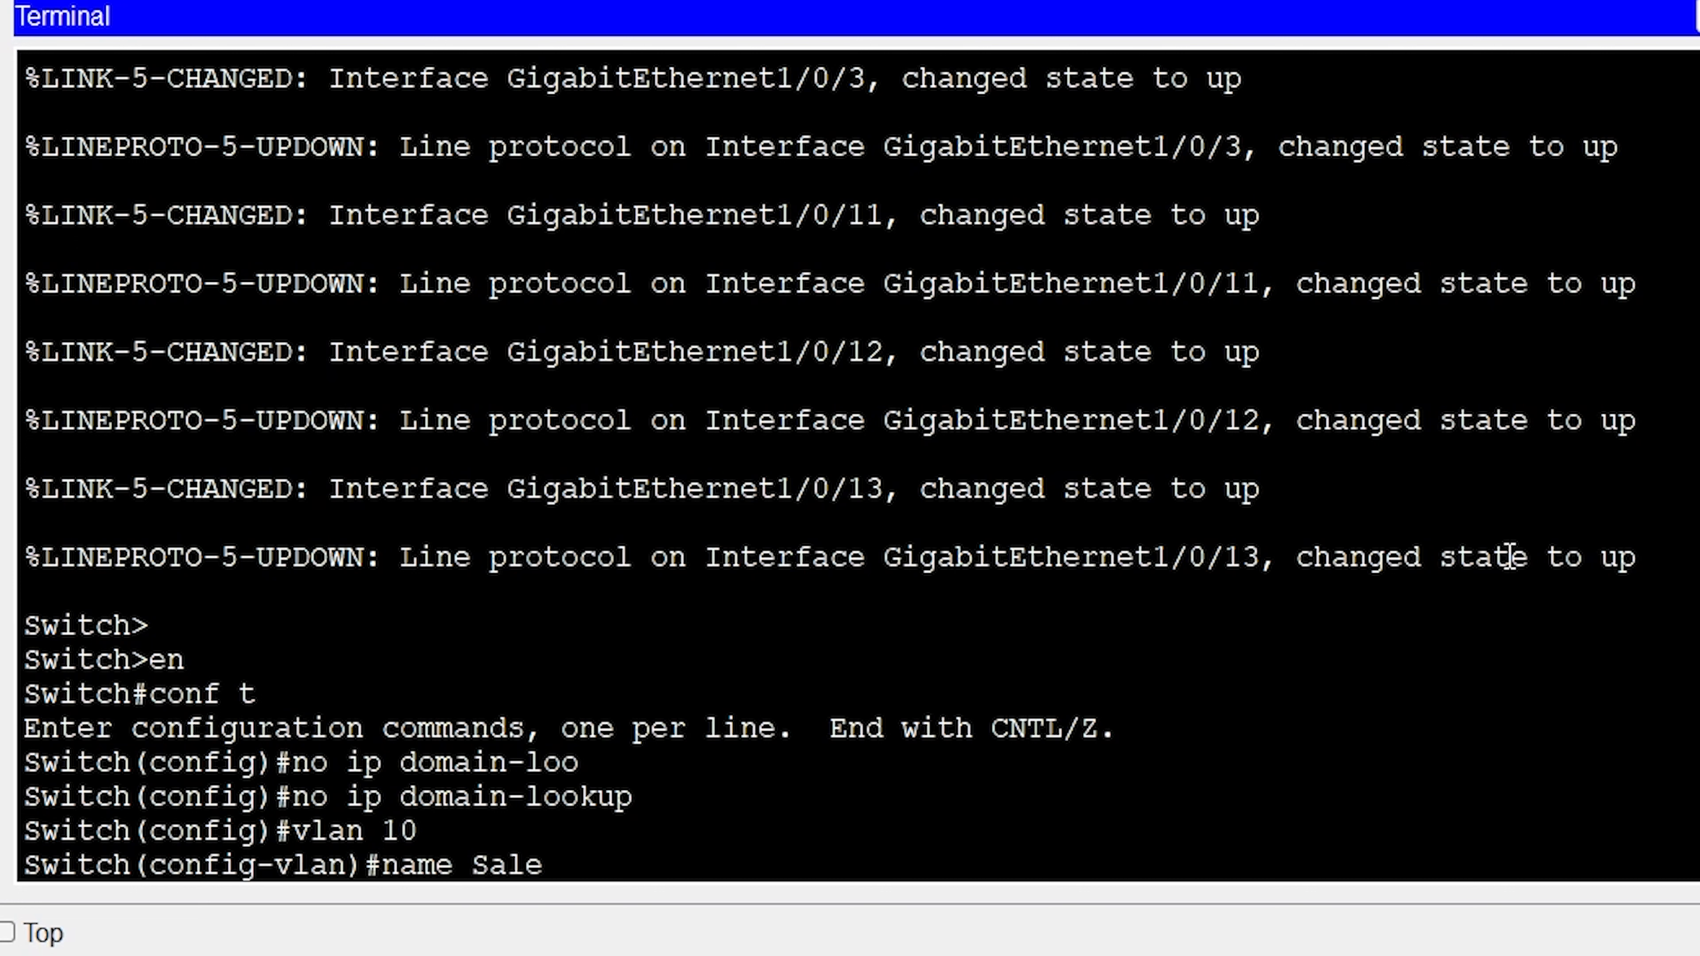
pyautogui.write('s_Dept')
pyautogui.press('Return')
pyautogui.write('exit')
pyautogui.press('Return')
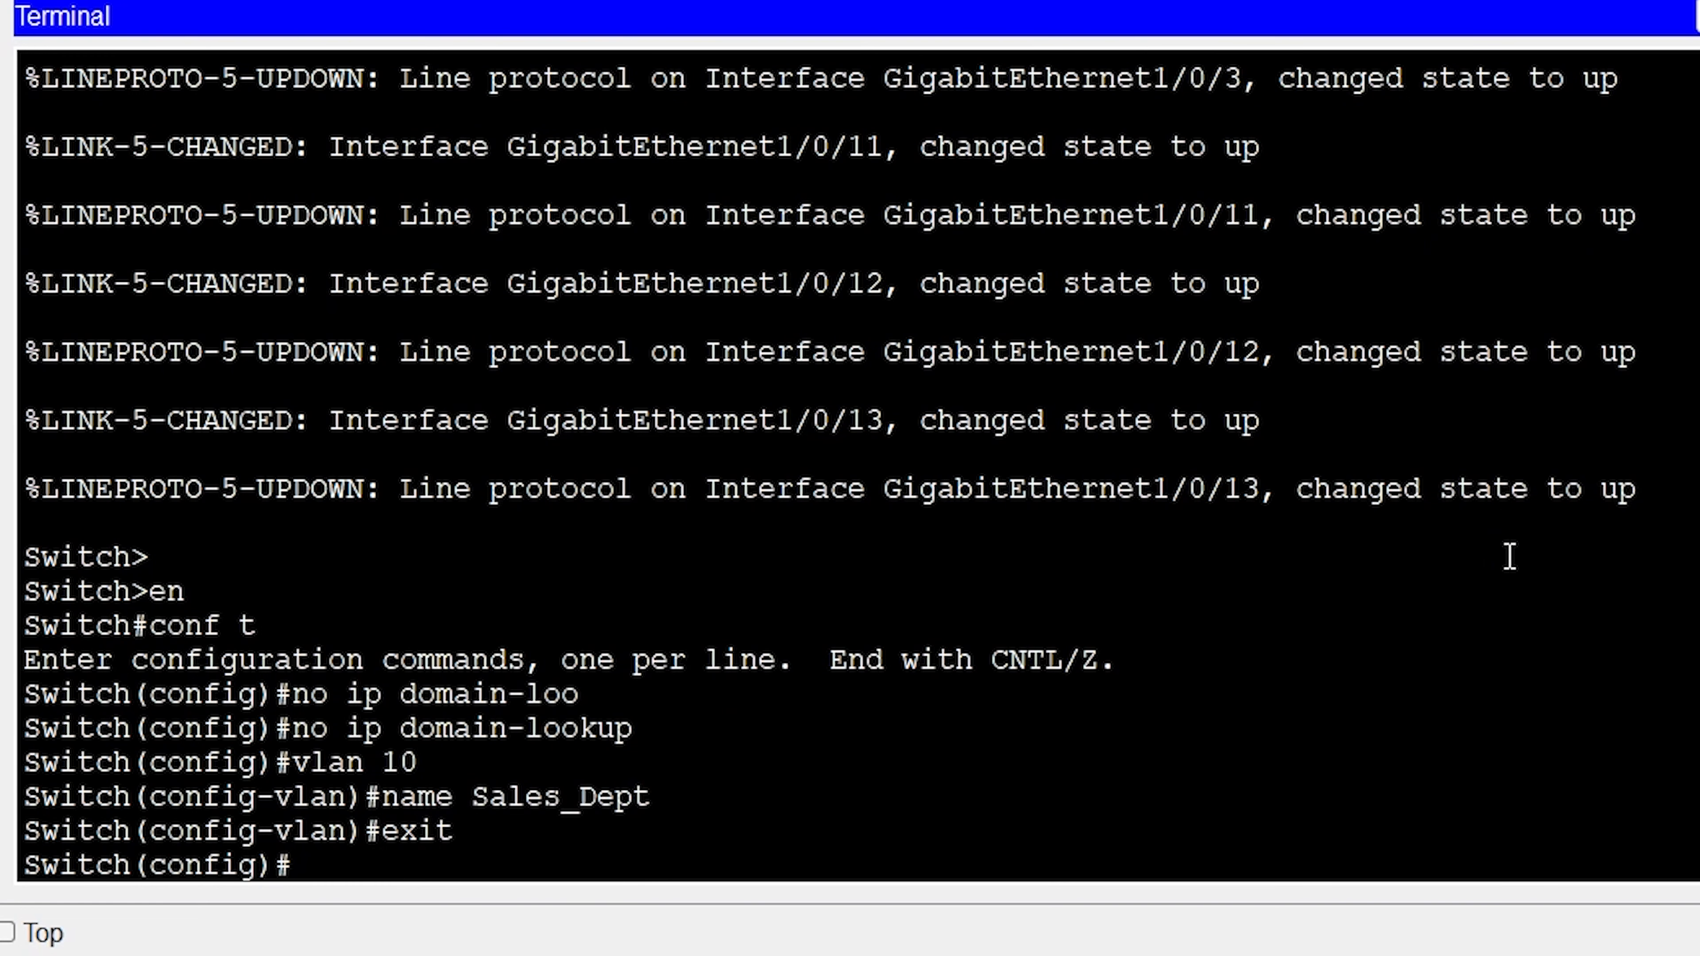
# Give the VLAN 10 interface the description Sales Department and return to global configuration mode.
pyautogui.write('int')
pyautogui.press('Tab')
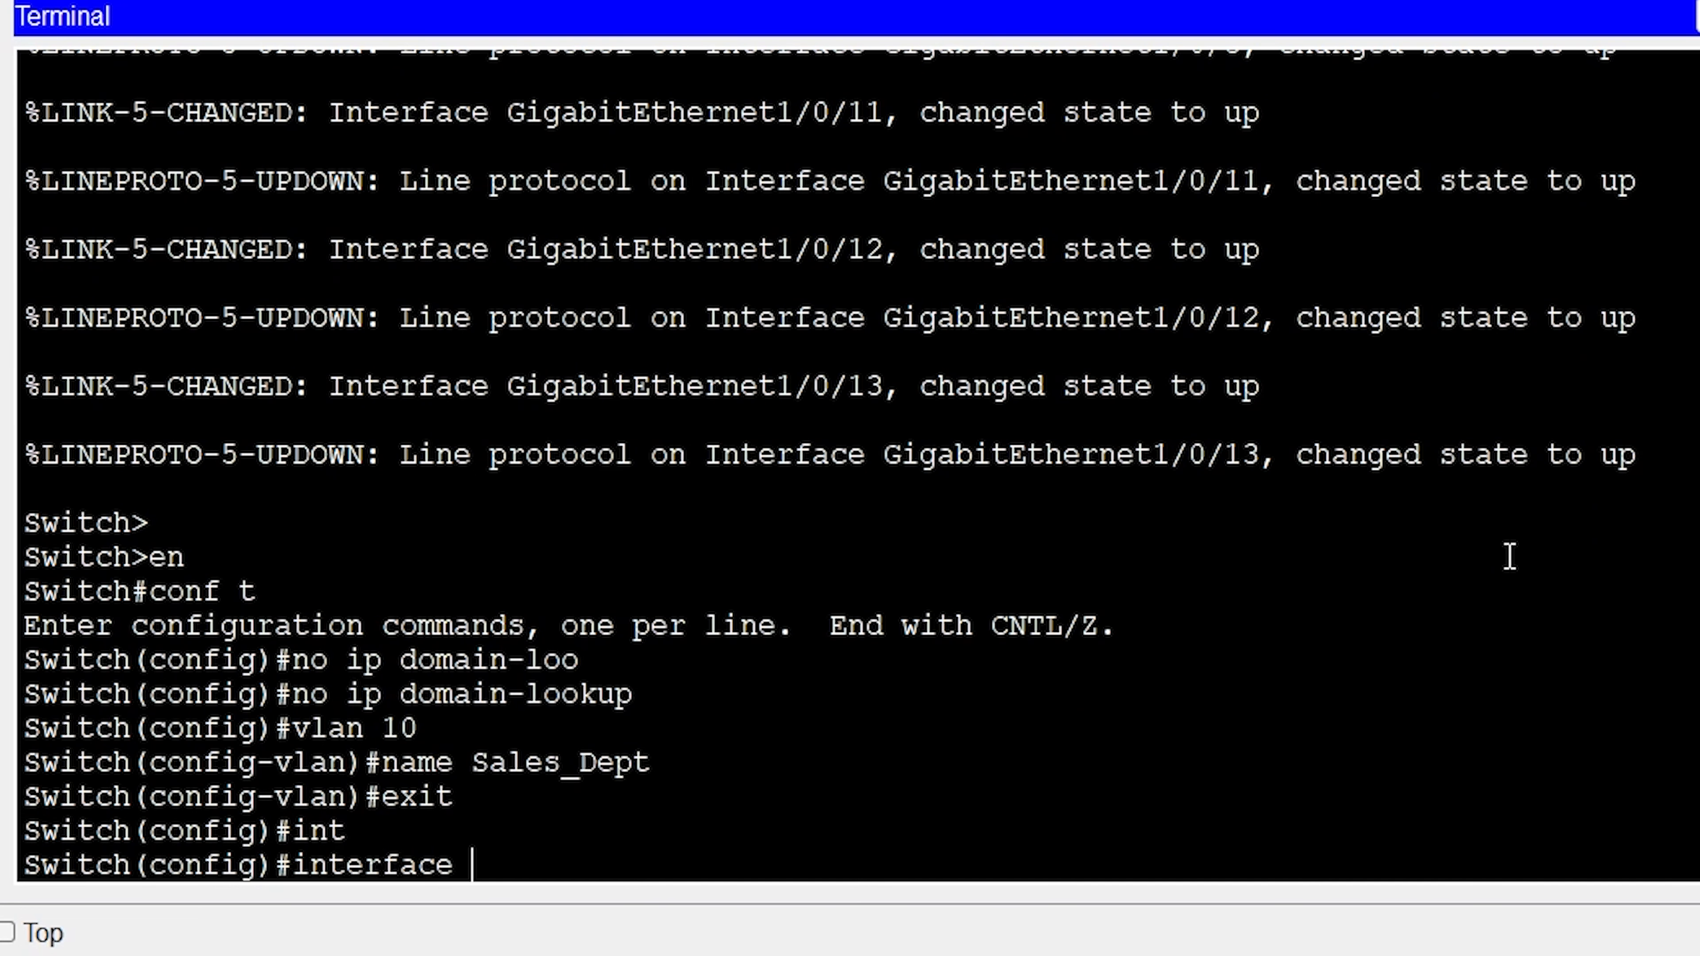
pyautogui.write('vlan 10')
pyautogui.press('Return')
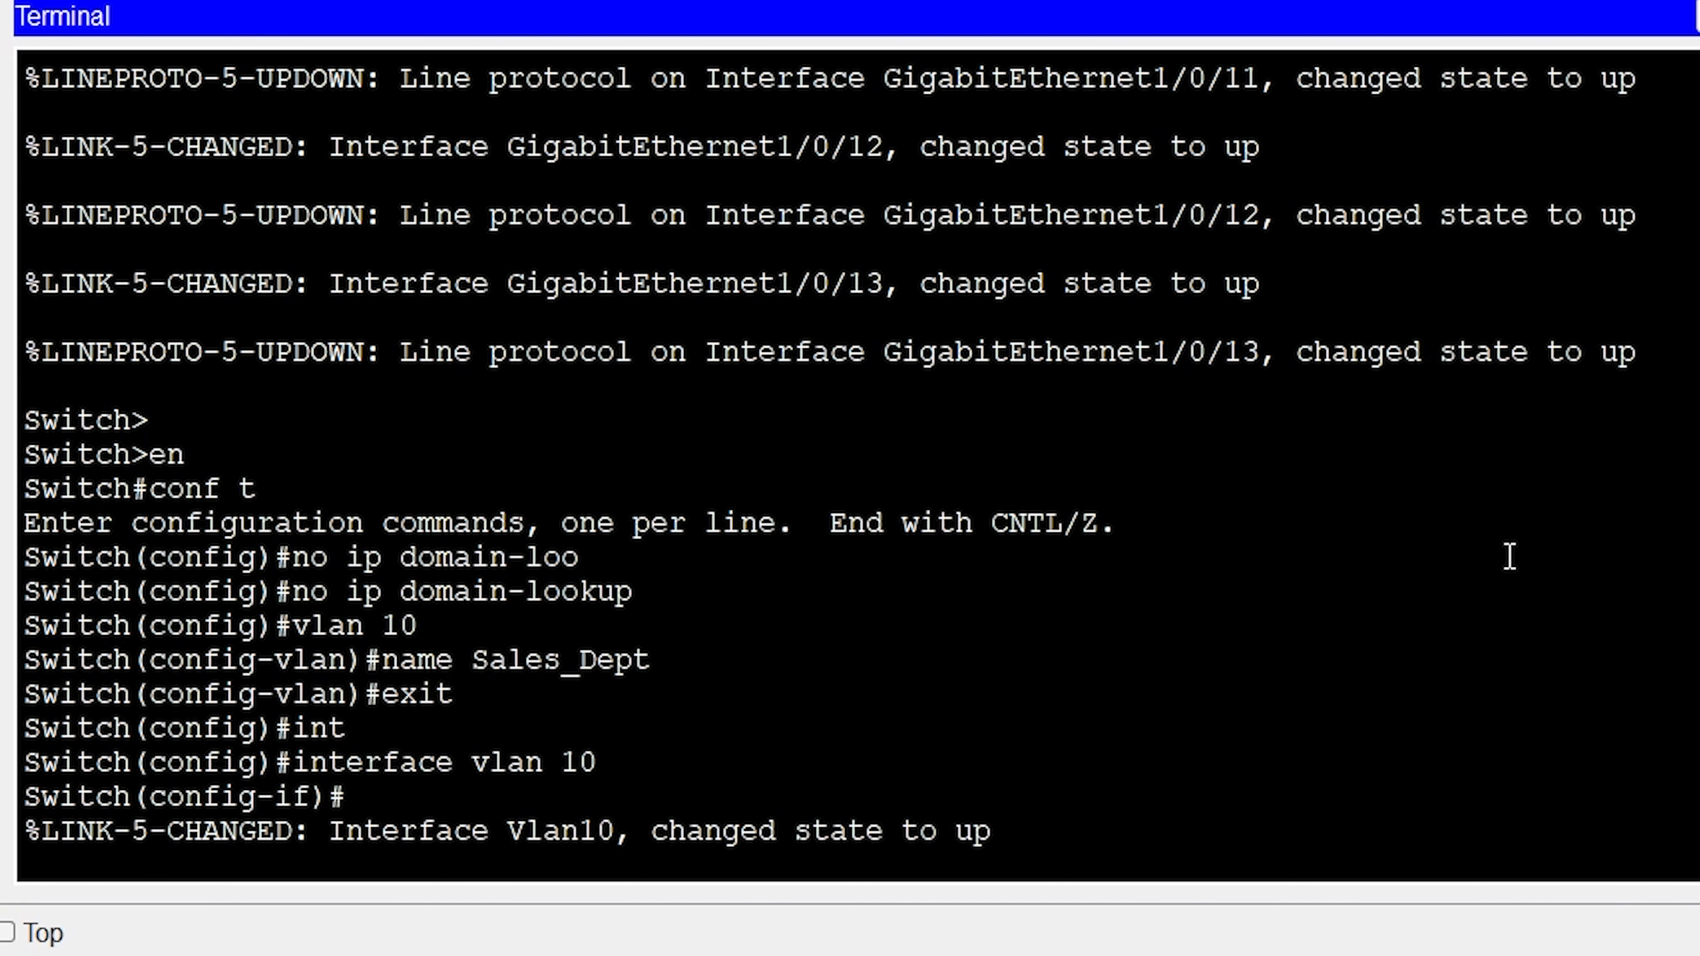
pyautogui.press('Return')
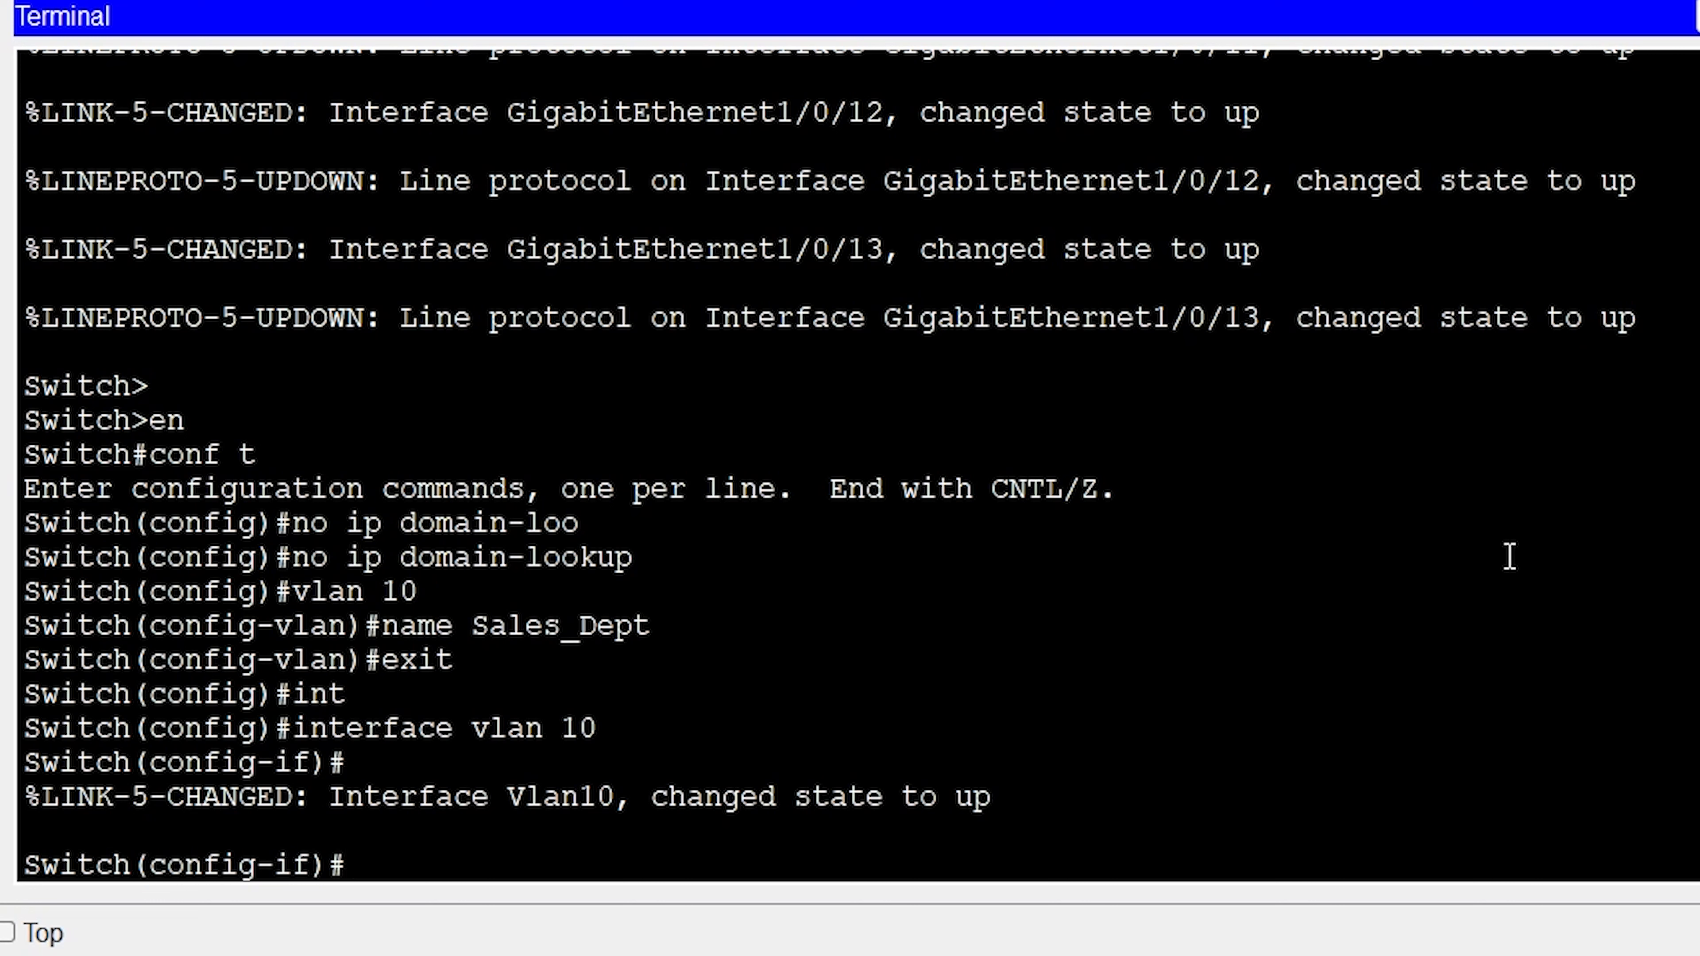
pyautogui.write('des')
pyautogui.press('Tab')
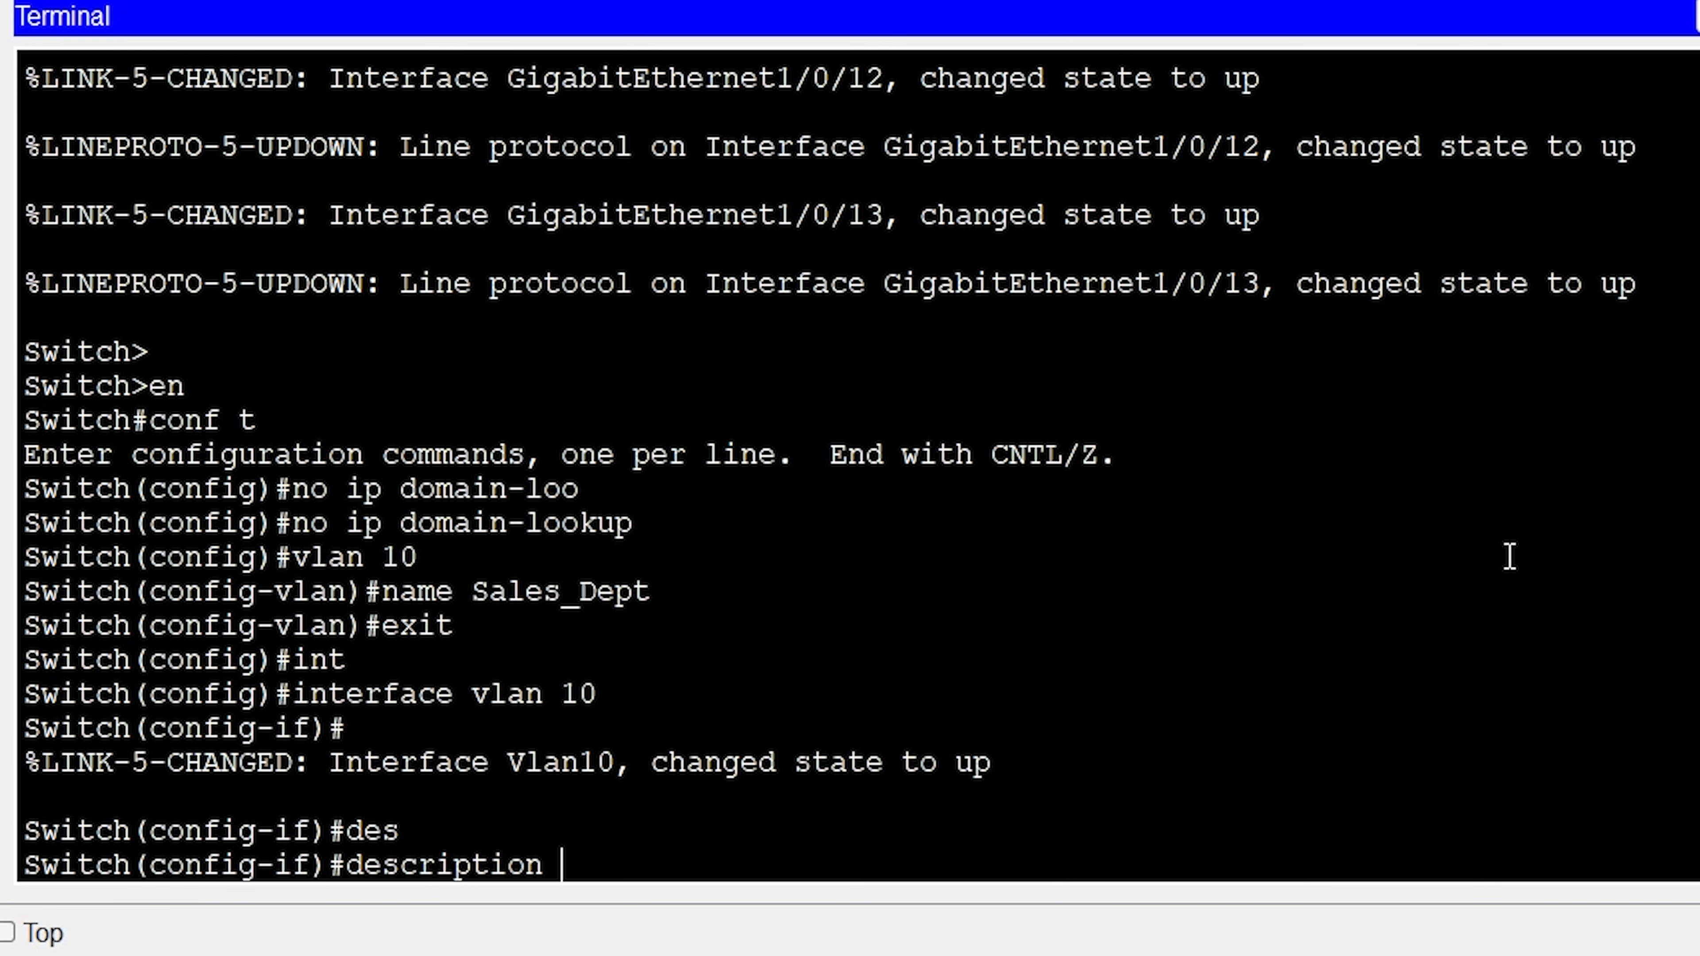
pyautogui.write('Sales D')
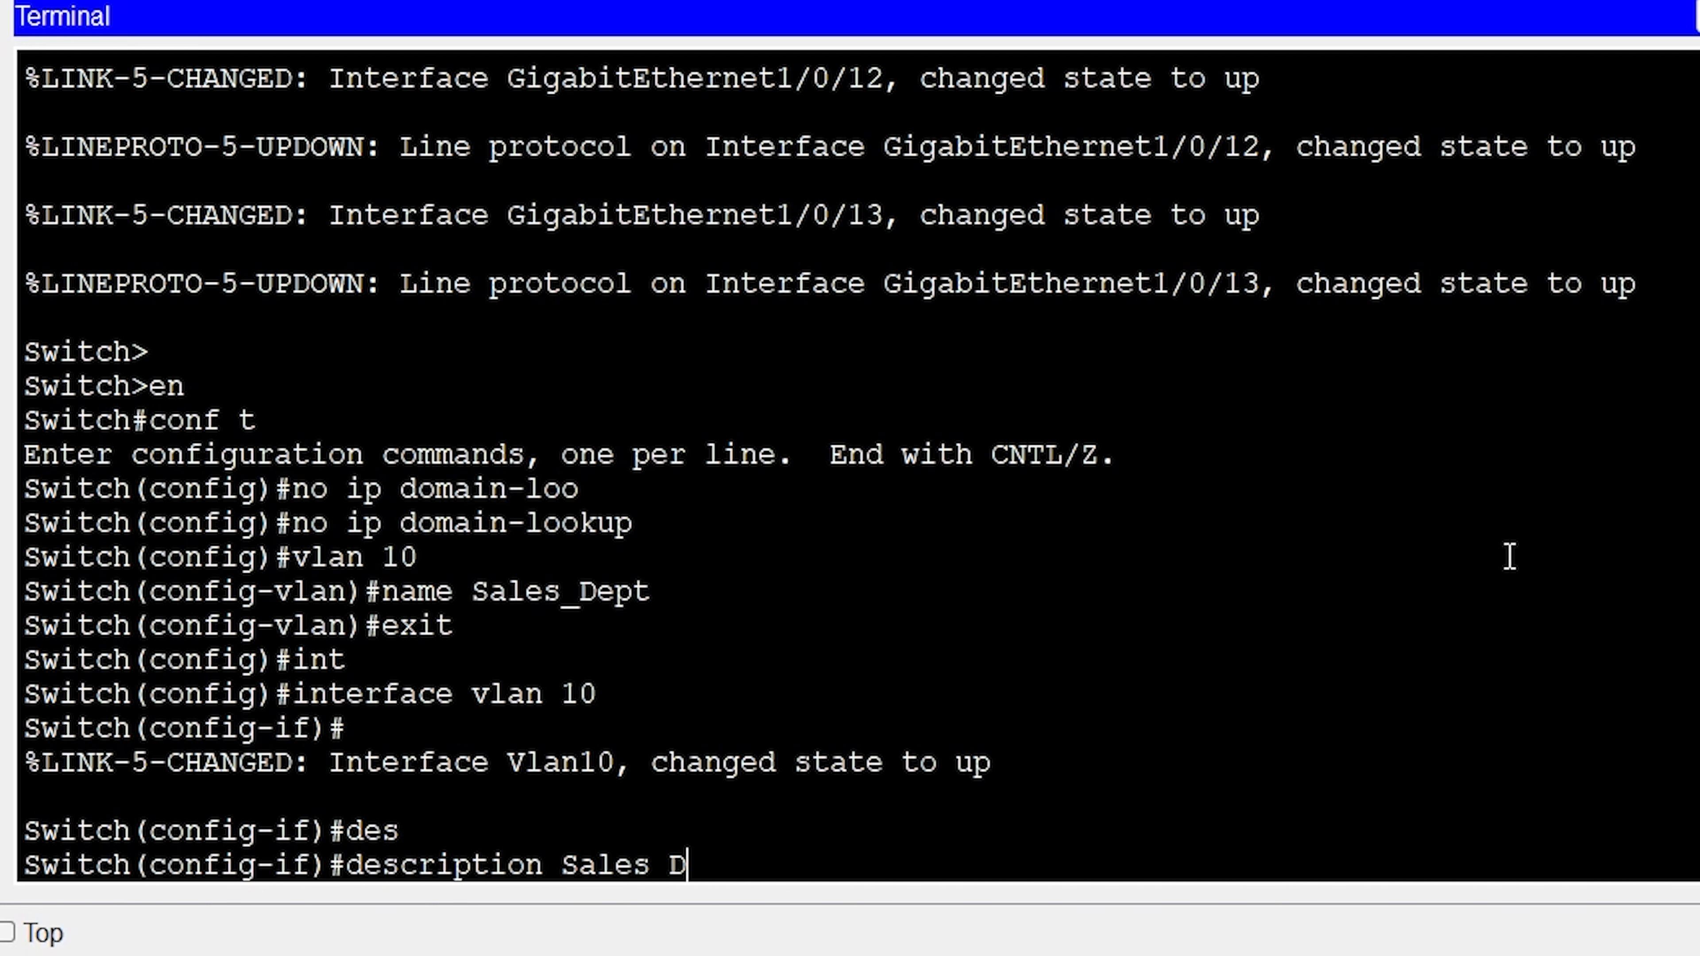
pyautogui.write('epartment')
pyautogui.press('Return')
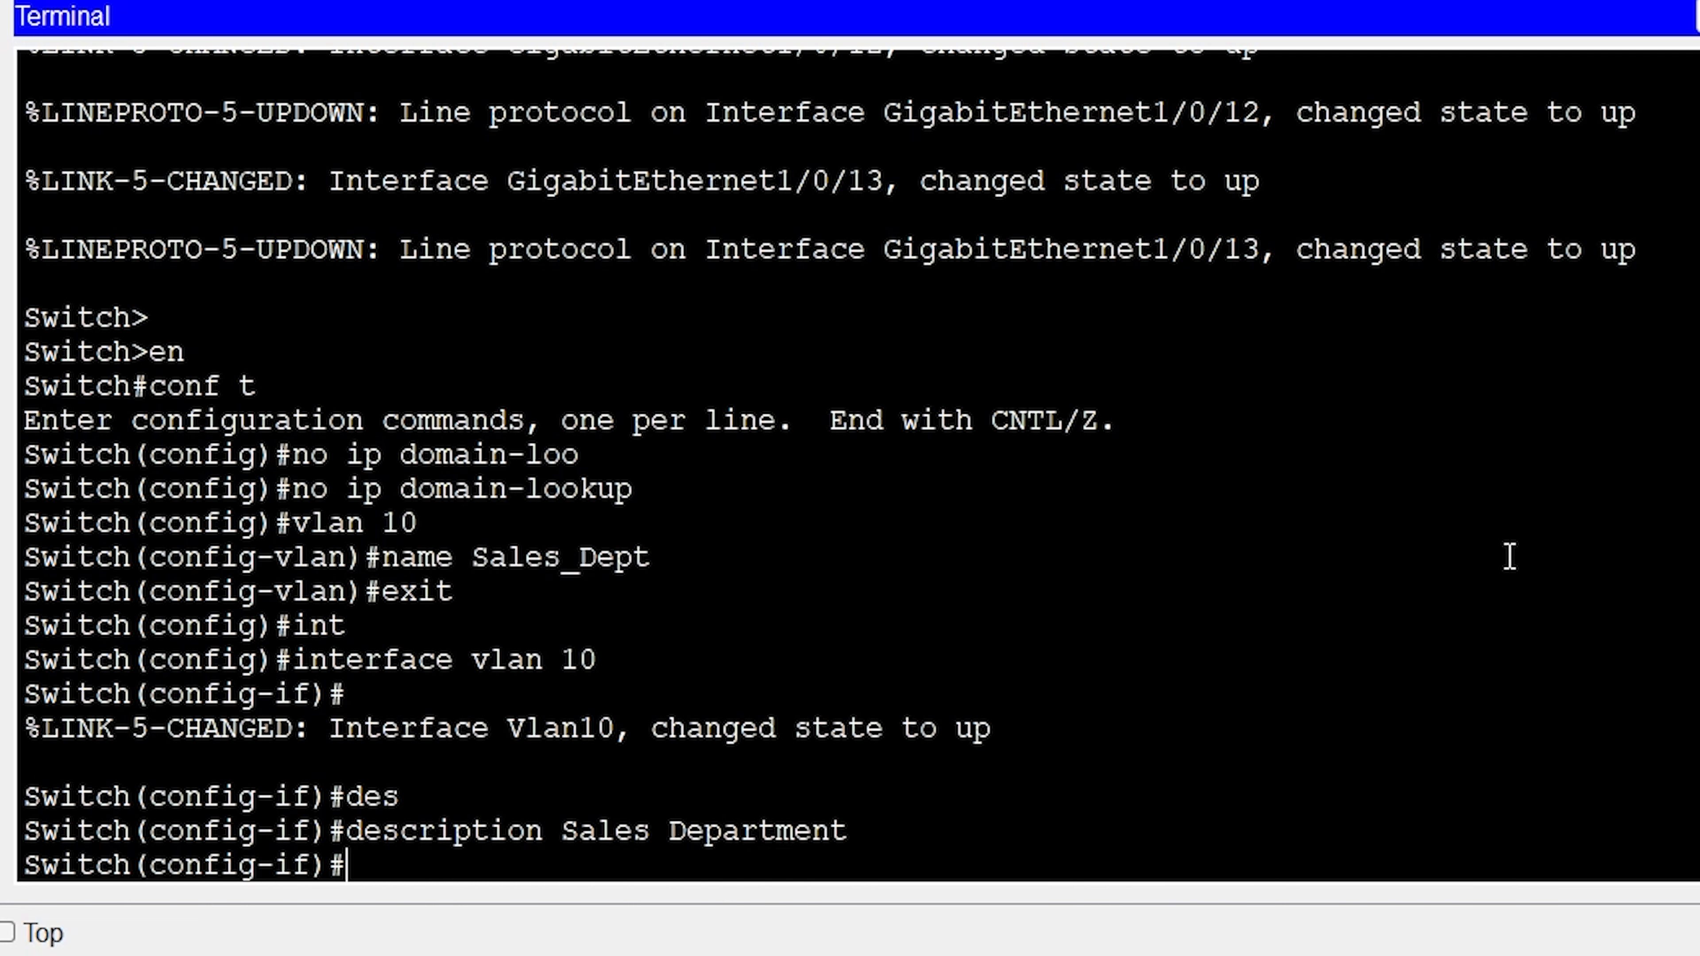
pyautogui.write('exit')
pyautogui.press('BackSpace')
pyautogui.write('t')
pyautogui.press('Return')
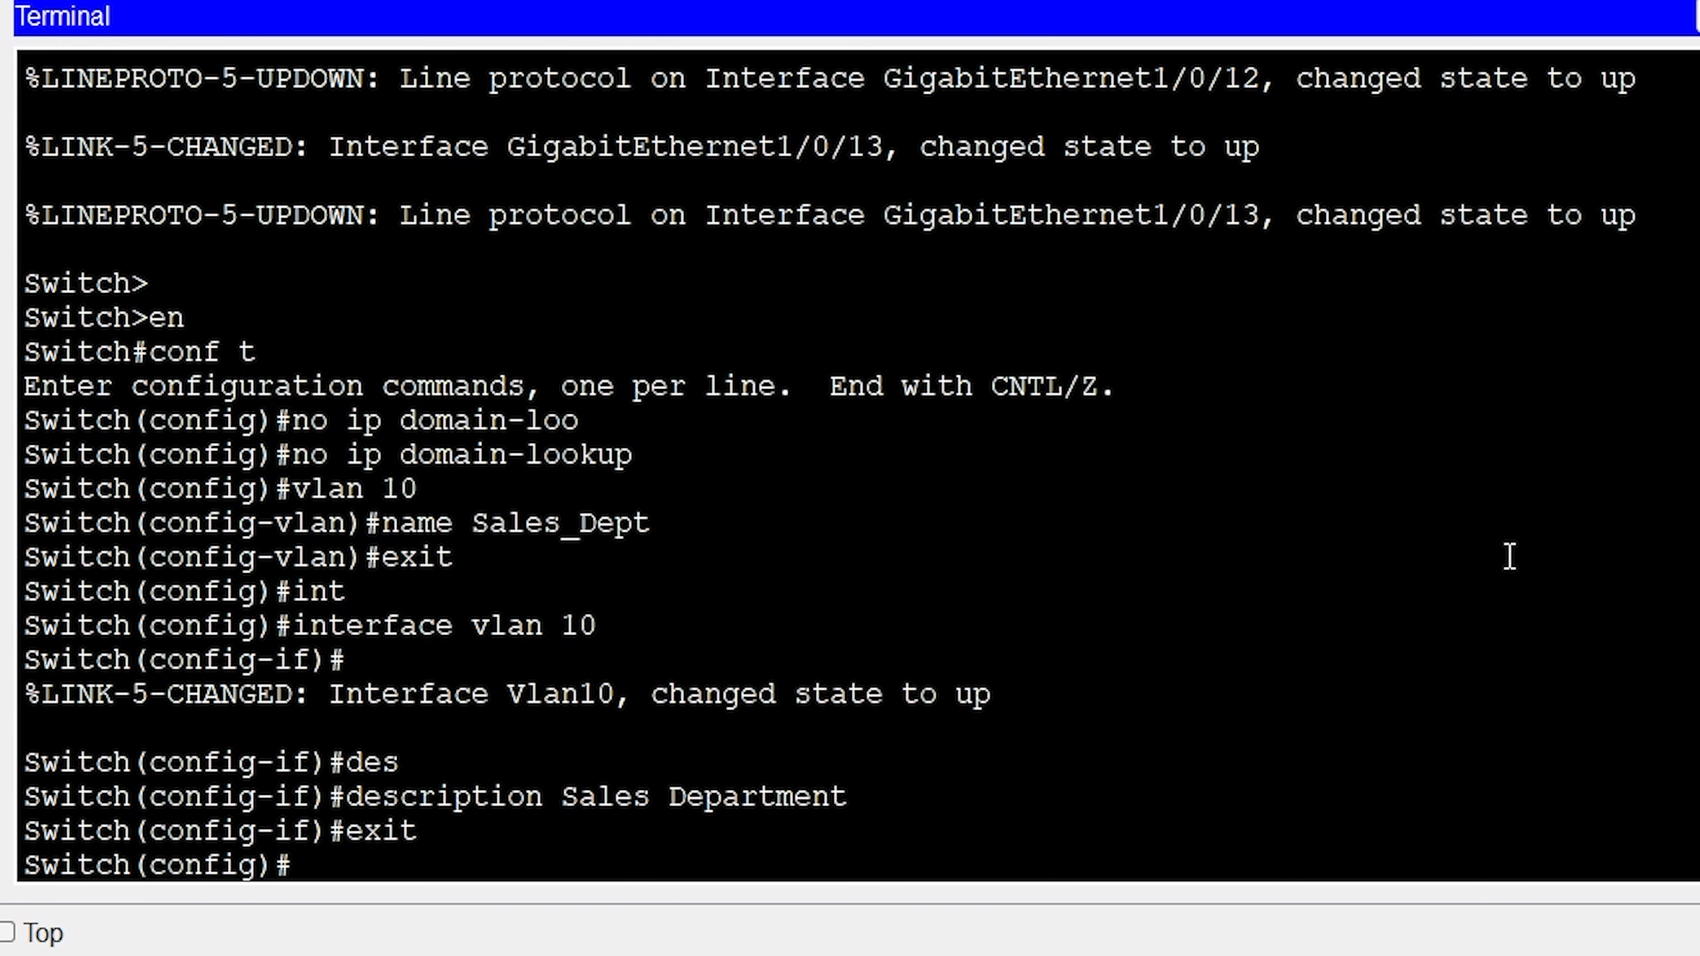
# Create VLAN 20, name it Accounts_Dept, and return to global configuration mode.
pyautogui.write('vlan 20')
pyautogui.press('Return')
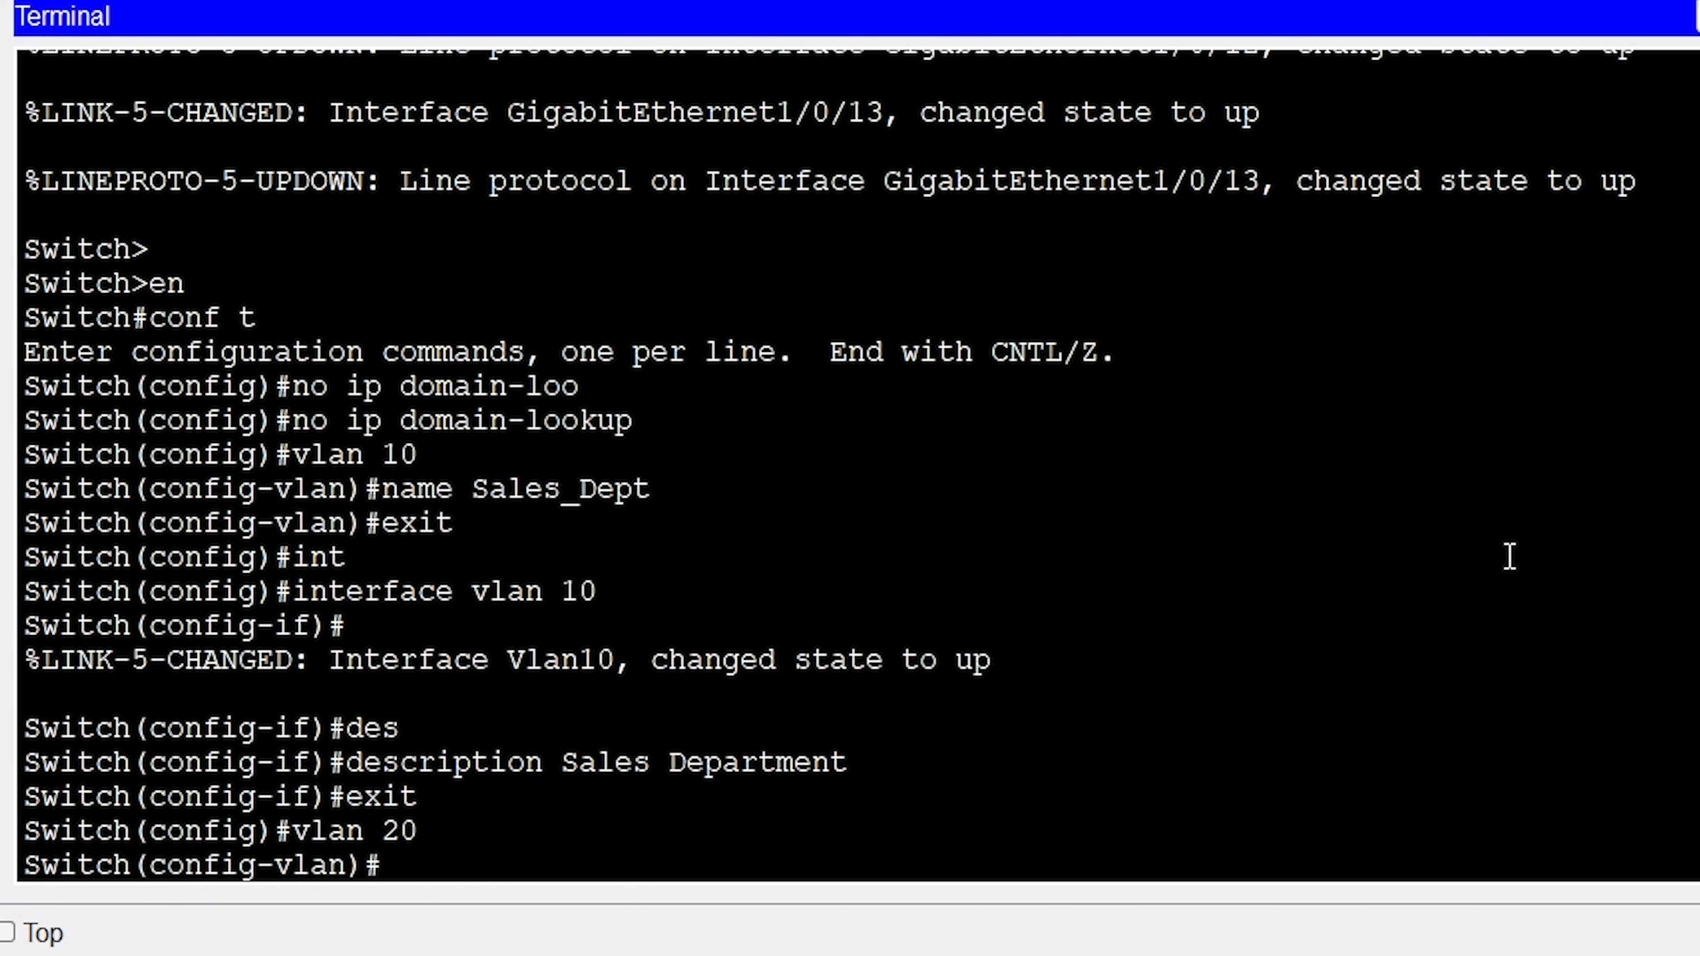
pyautogui.write('name acco')
pyautogui.press('BackSpace')
pyautogui.press('BackSpace')
pyautogui.press('BackSpace')
pyautogui.press('BackSpace')
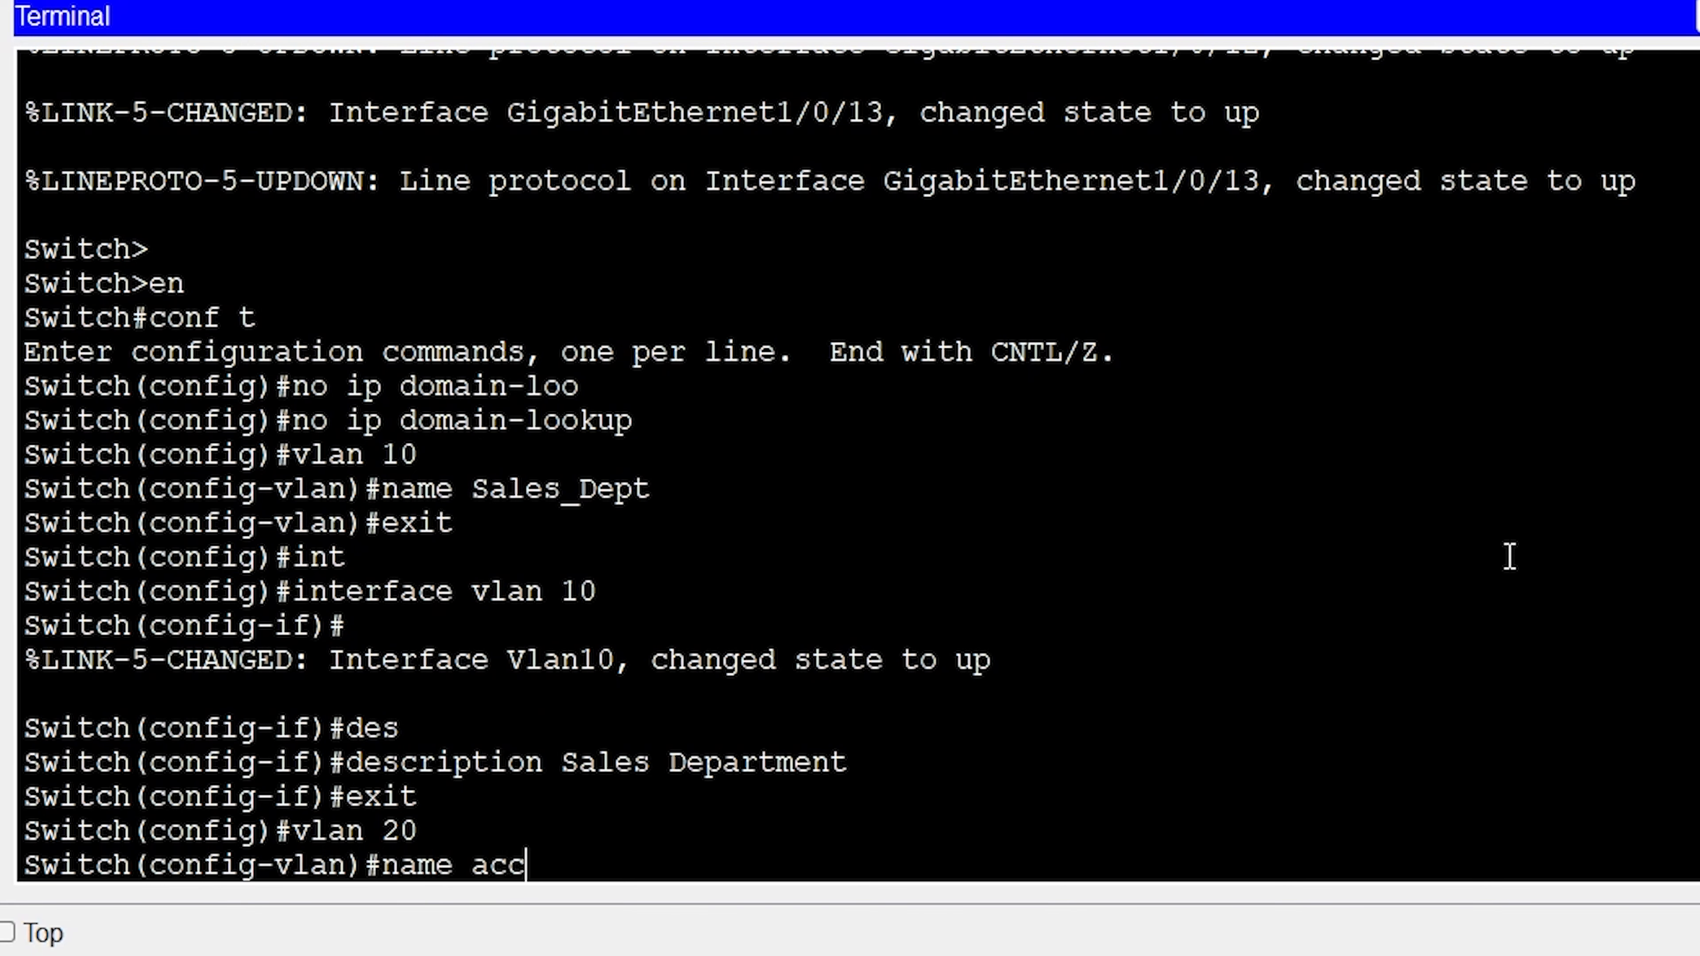
pyautogui.write('Accounts')
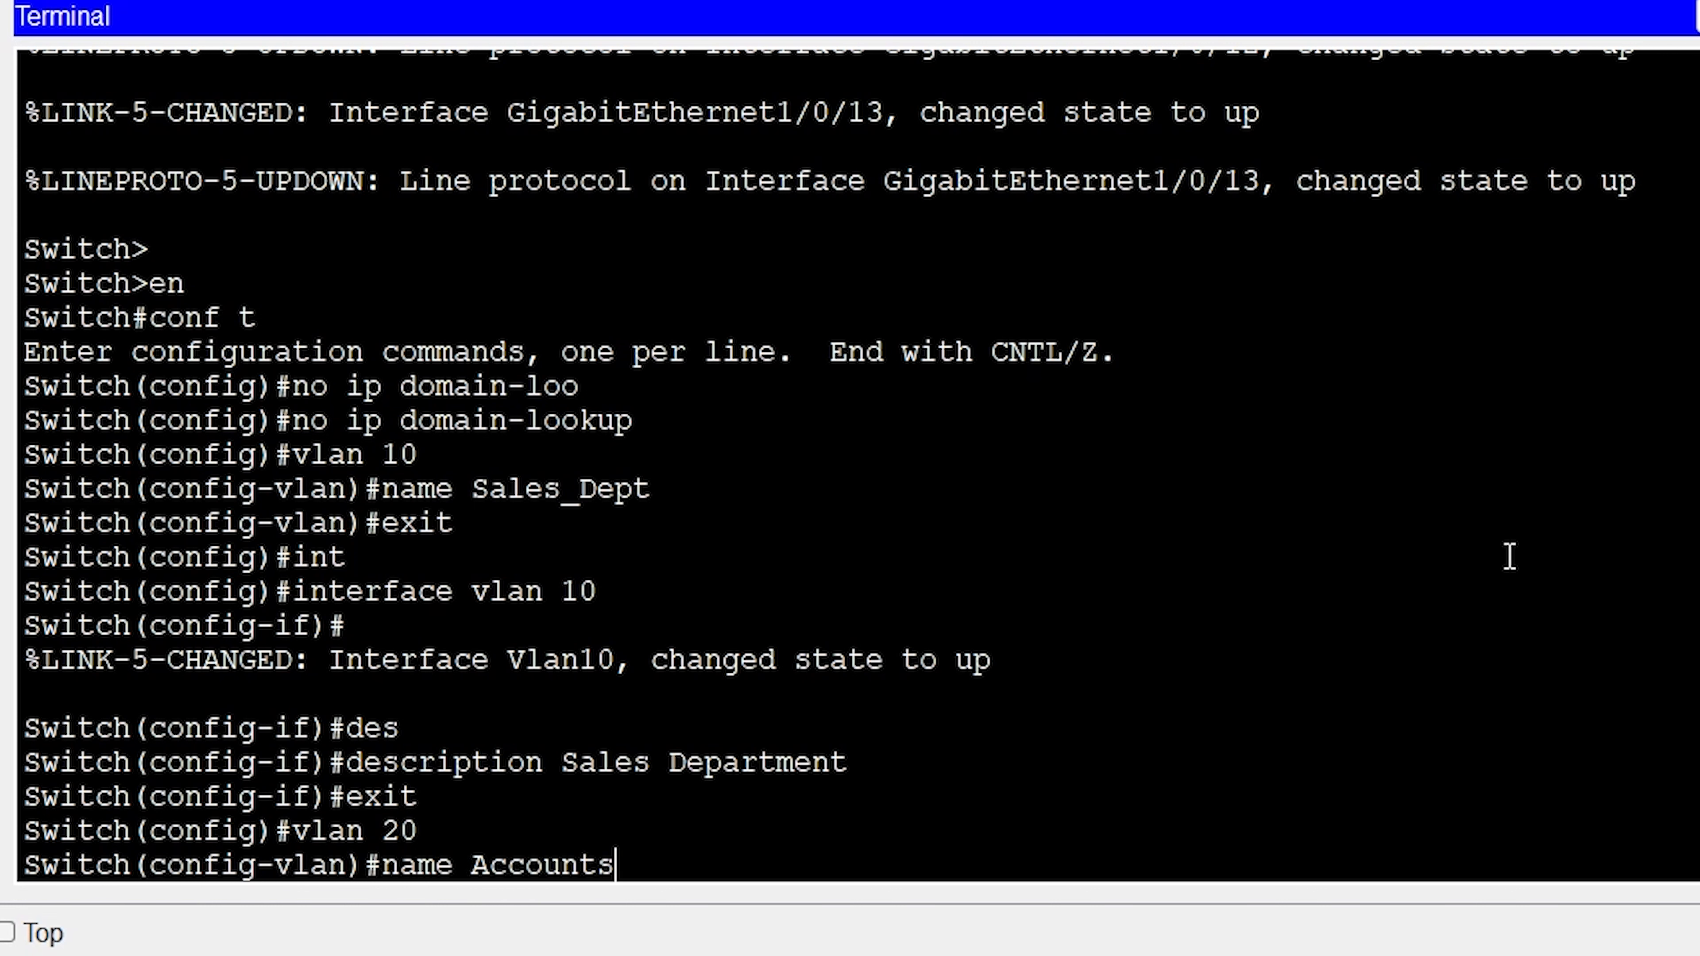
pyautogui.write('_dept')
pyautogui.press('BackSpace')
pyautogui.press('BackSpace')
pyautogui.press('BackSpace')
pyautogui.press('BackSpace')
pyautogui.write('Dept')
pyautogui.press('Return')
pyautogui.write('exi')
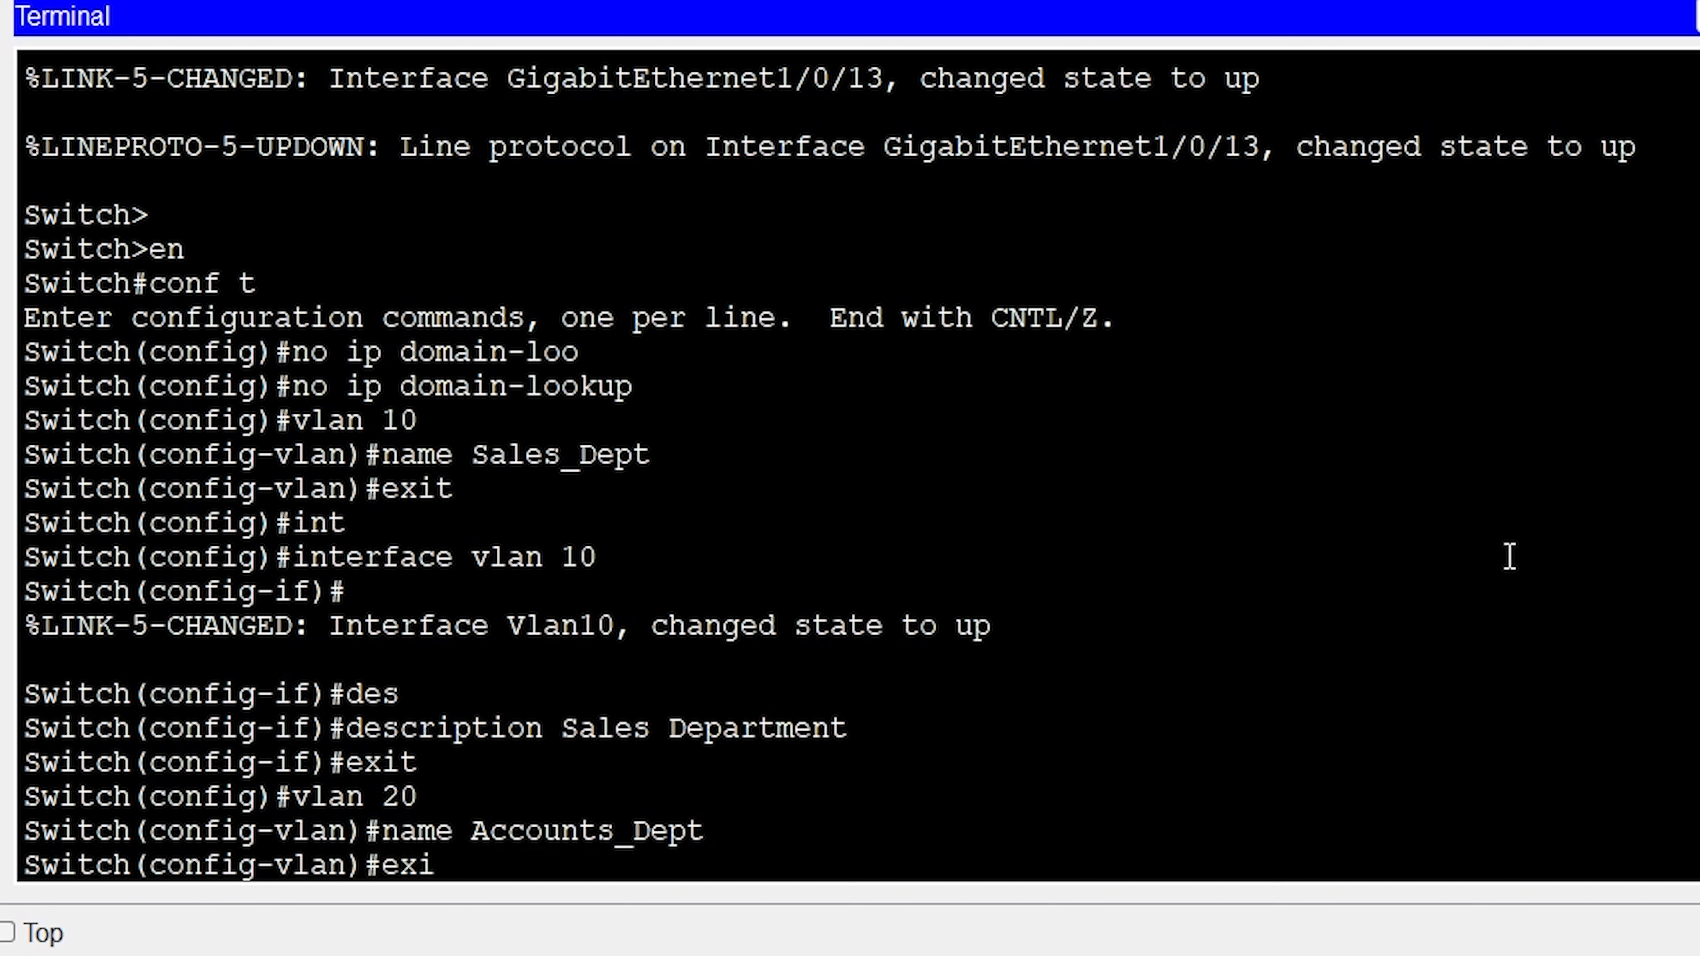
pyautogui.write('t')
pyautogui.press('Return')
# Give the VLAN 20 interface the description Accounts Department and return to global configuration mode.
pyautogui.write('int vlan')
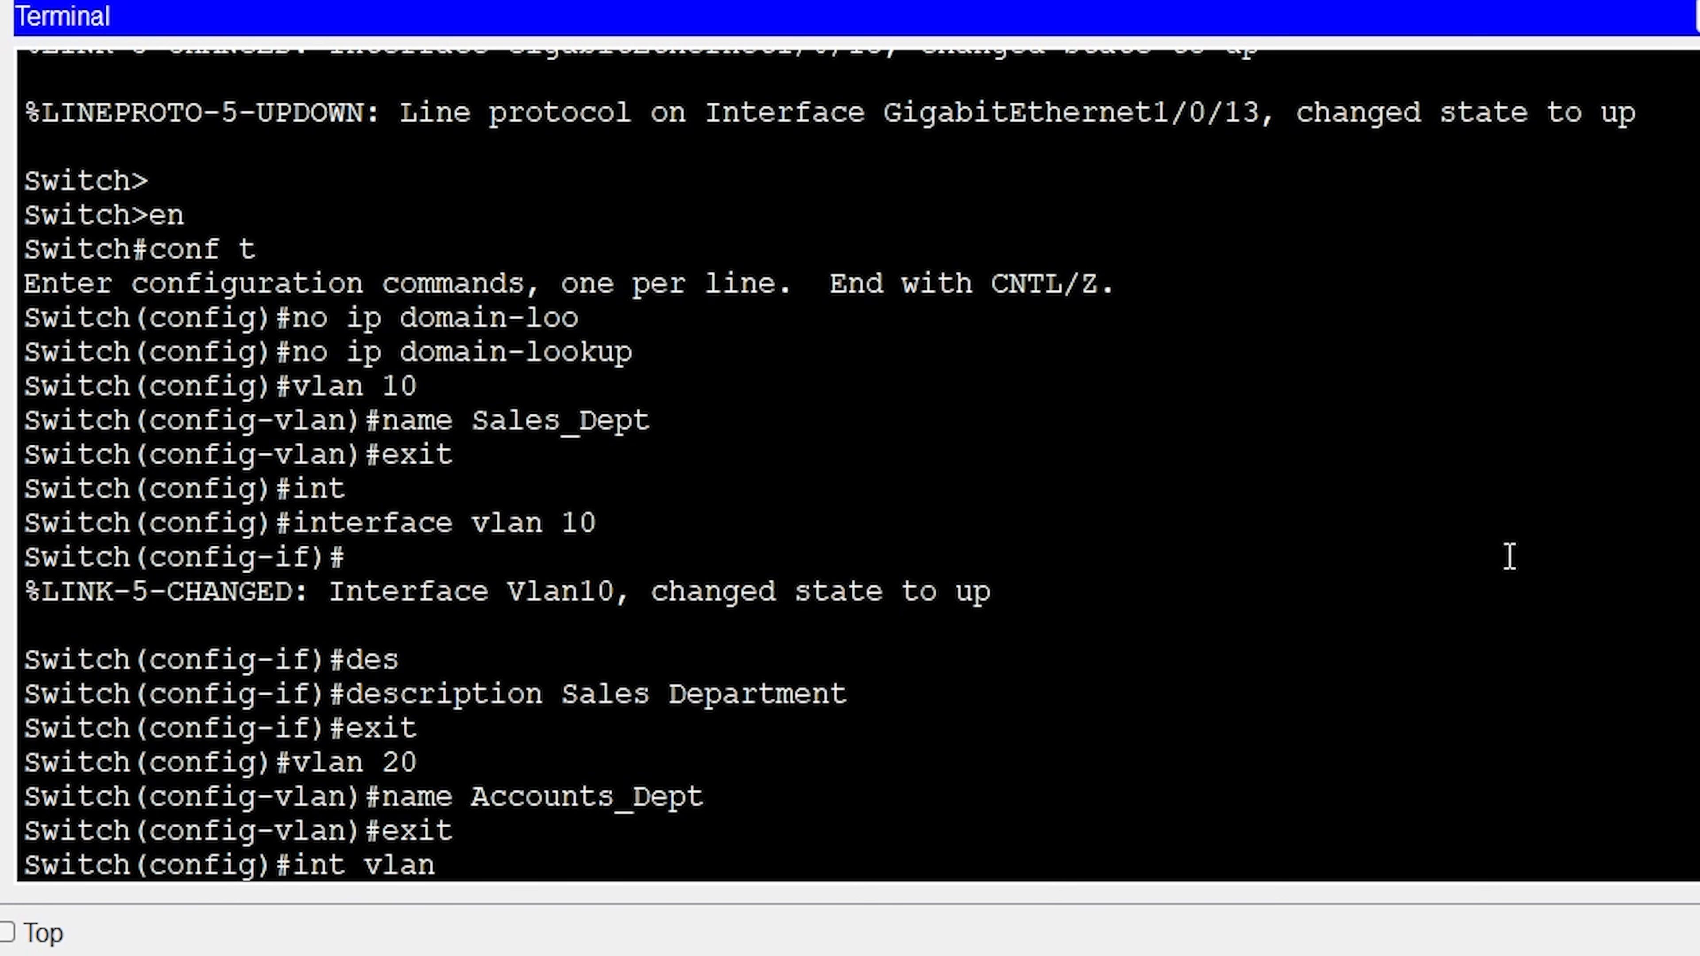
pyautogui.write(' 20')
pyautogui.press('Return')
pyautogui.press('Return')
pyautogui.write('des')
pyautogui.press('Tab')
pyautogui.write('A')
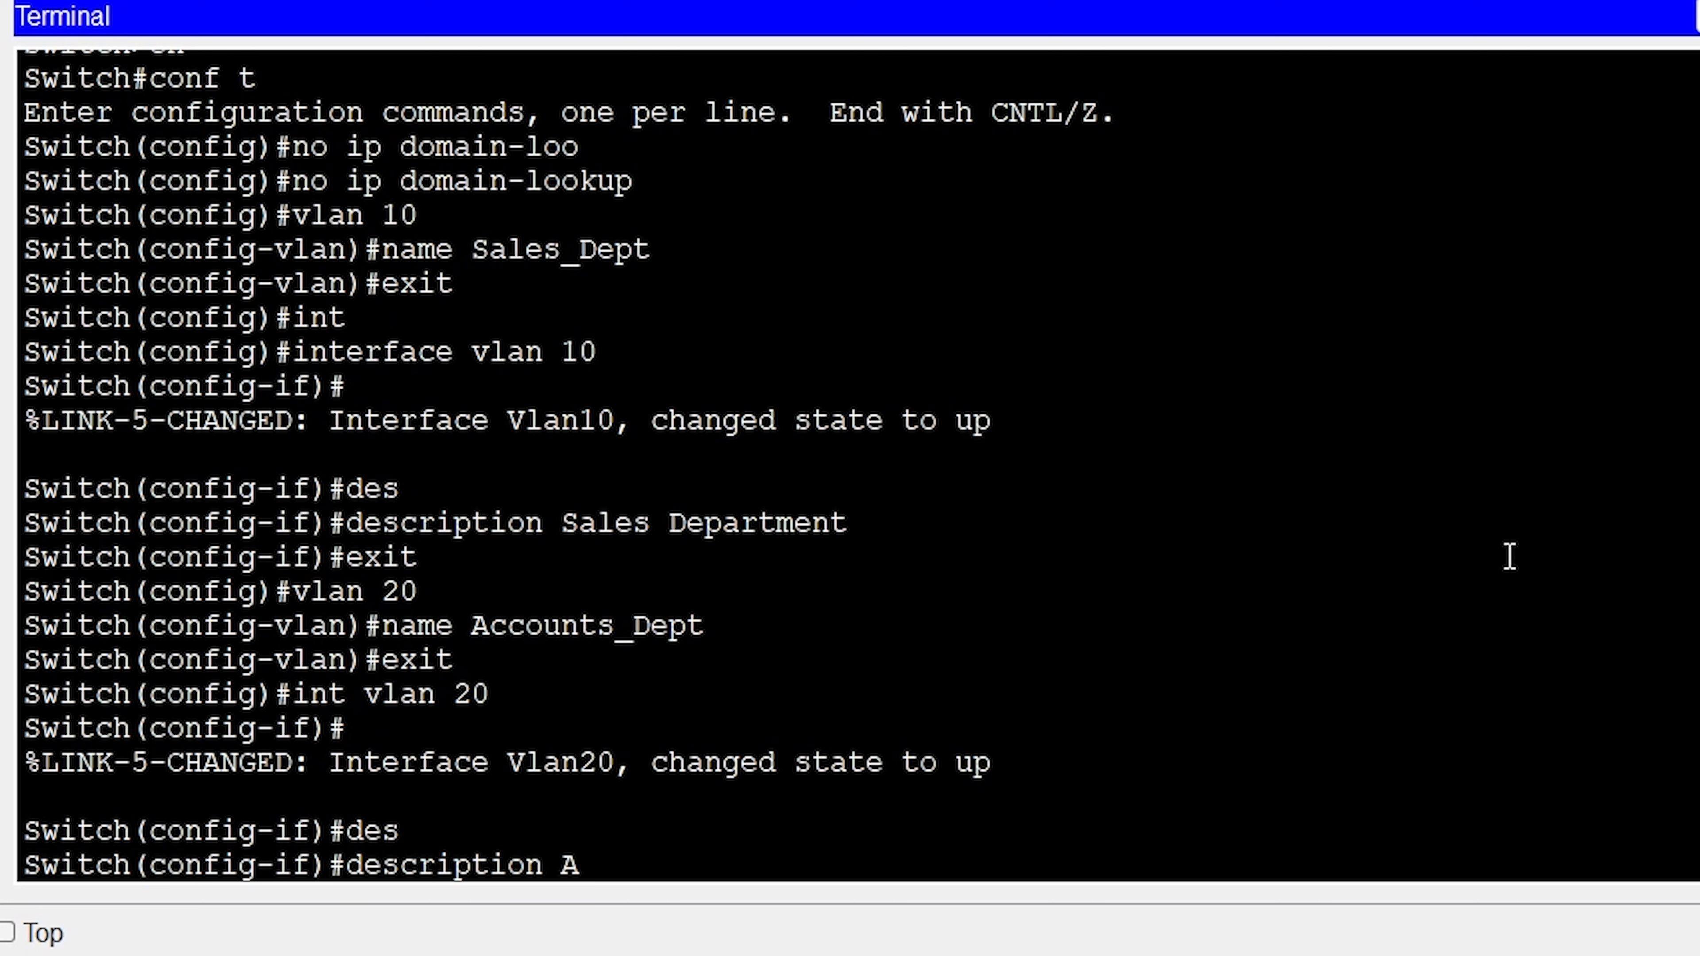
pyautogui.write('ccounts')
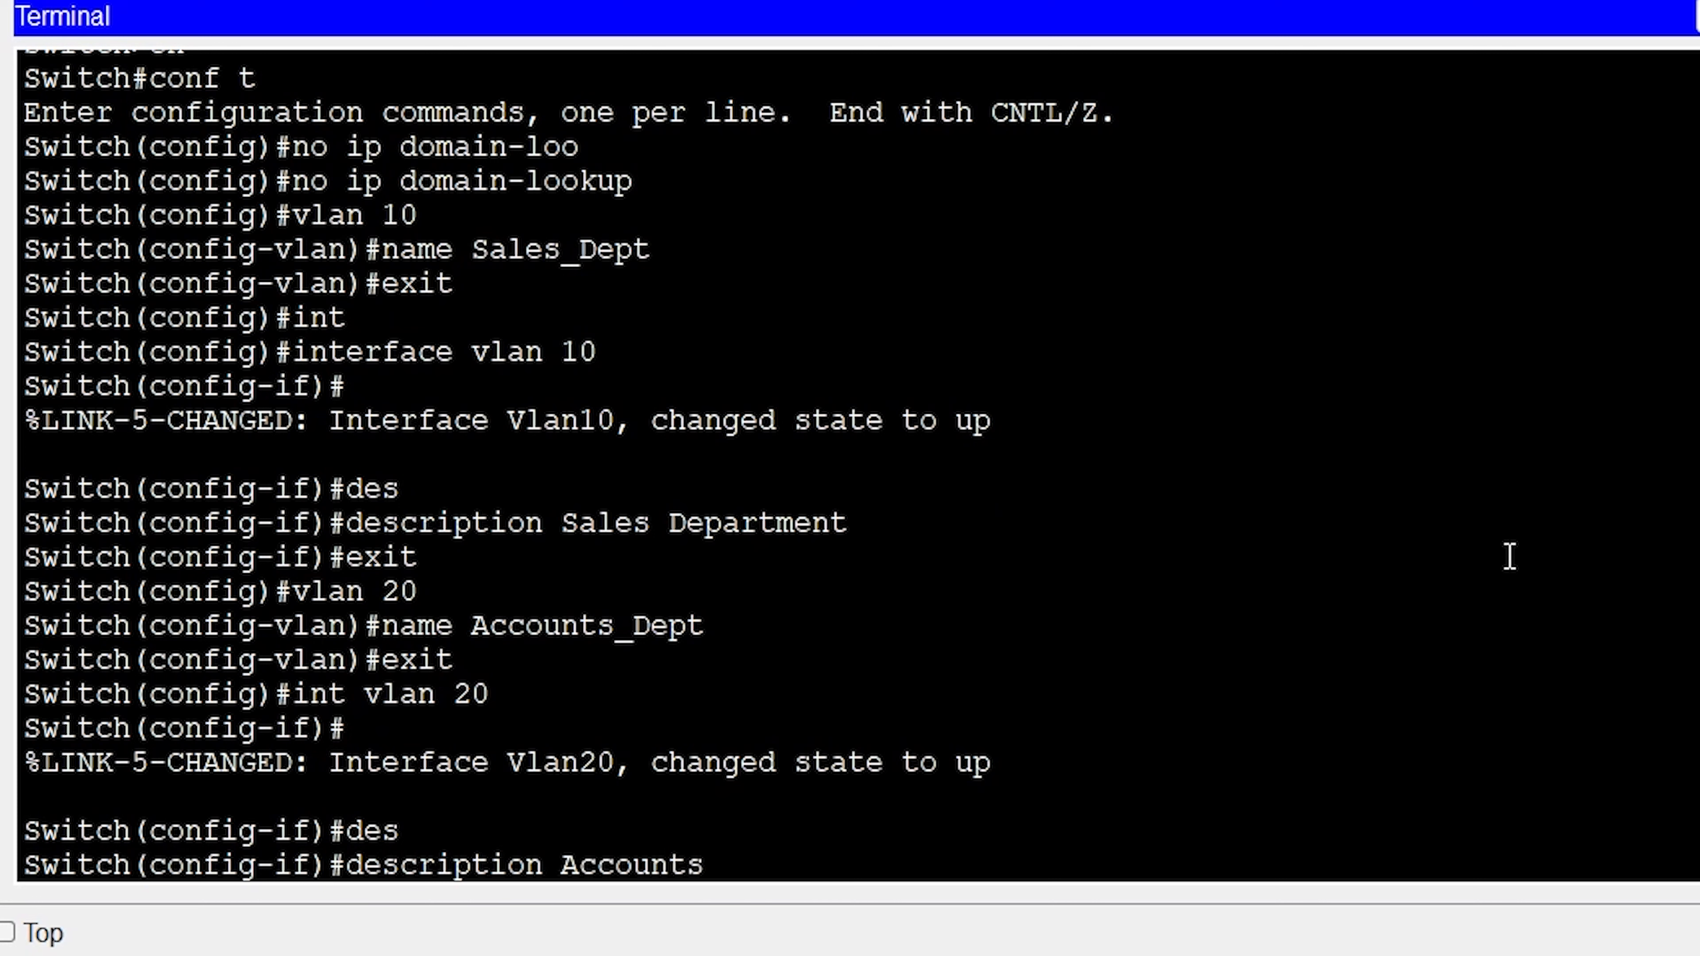
pyautogui.write(' Department')
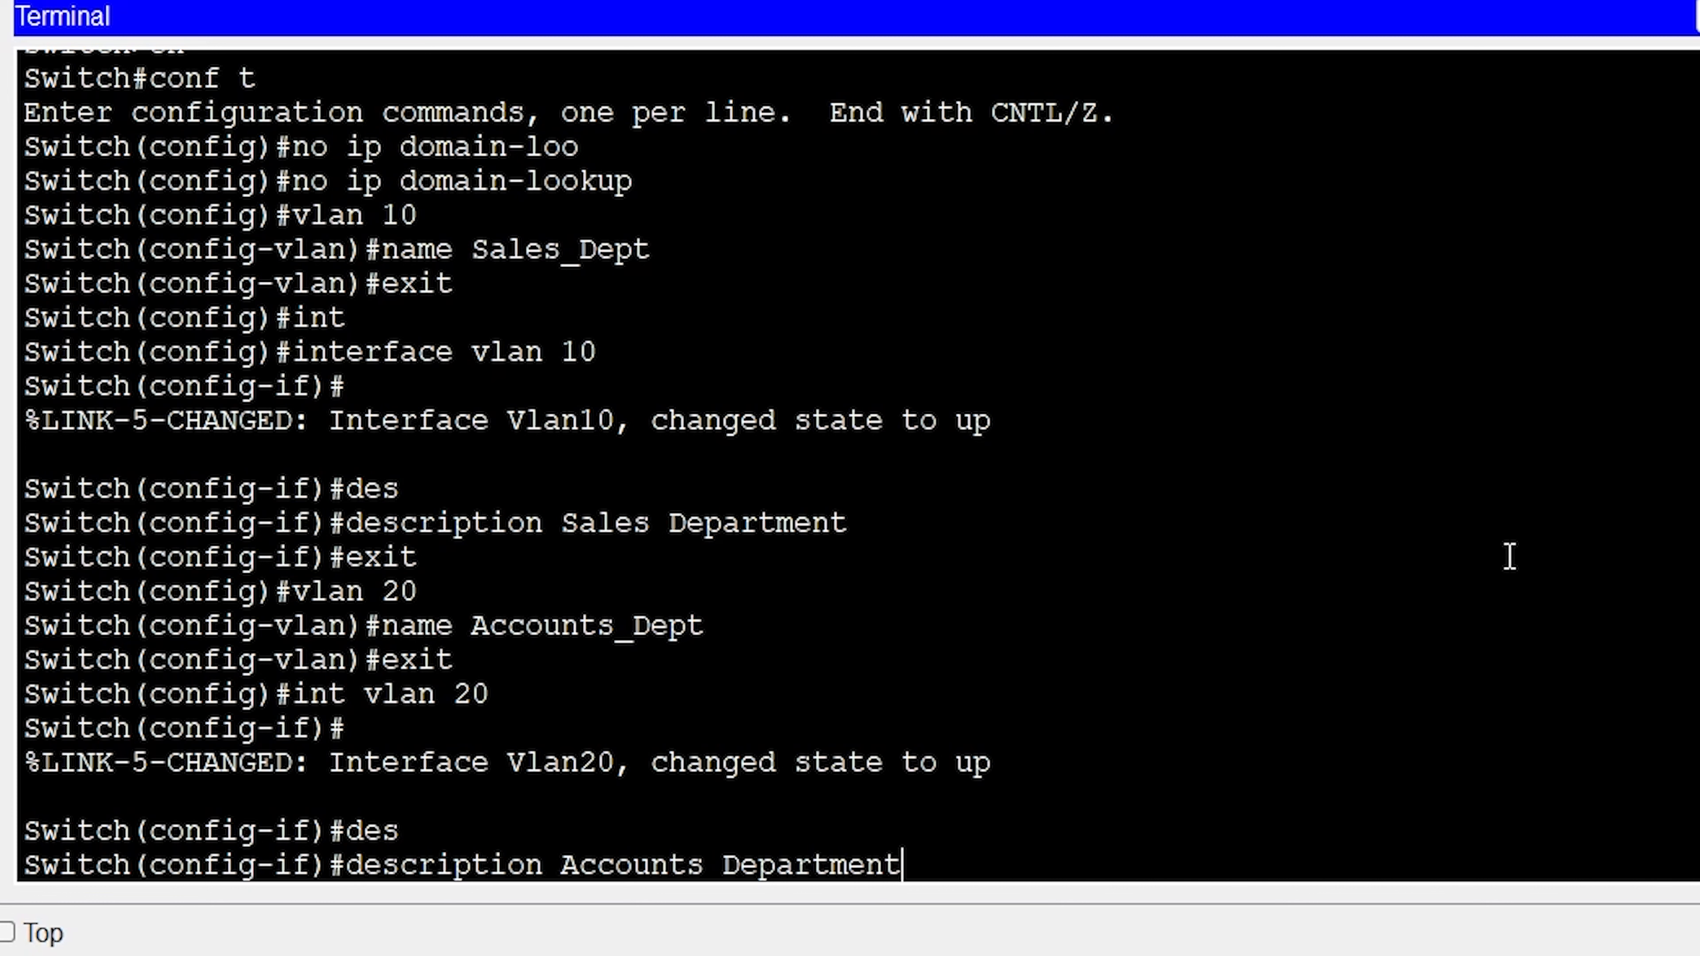
pyautogui.press('Return')
pyautogui.press('Return')
pyautogui.write('exit')
pyautogui.press('Return')
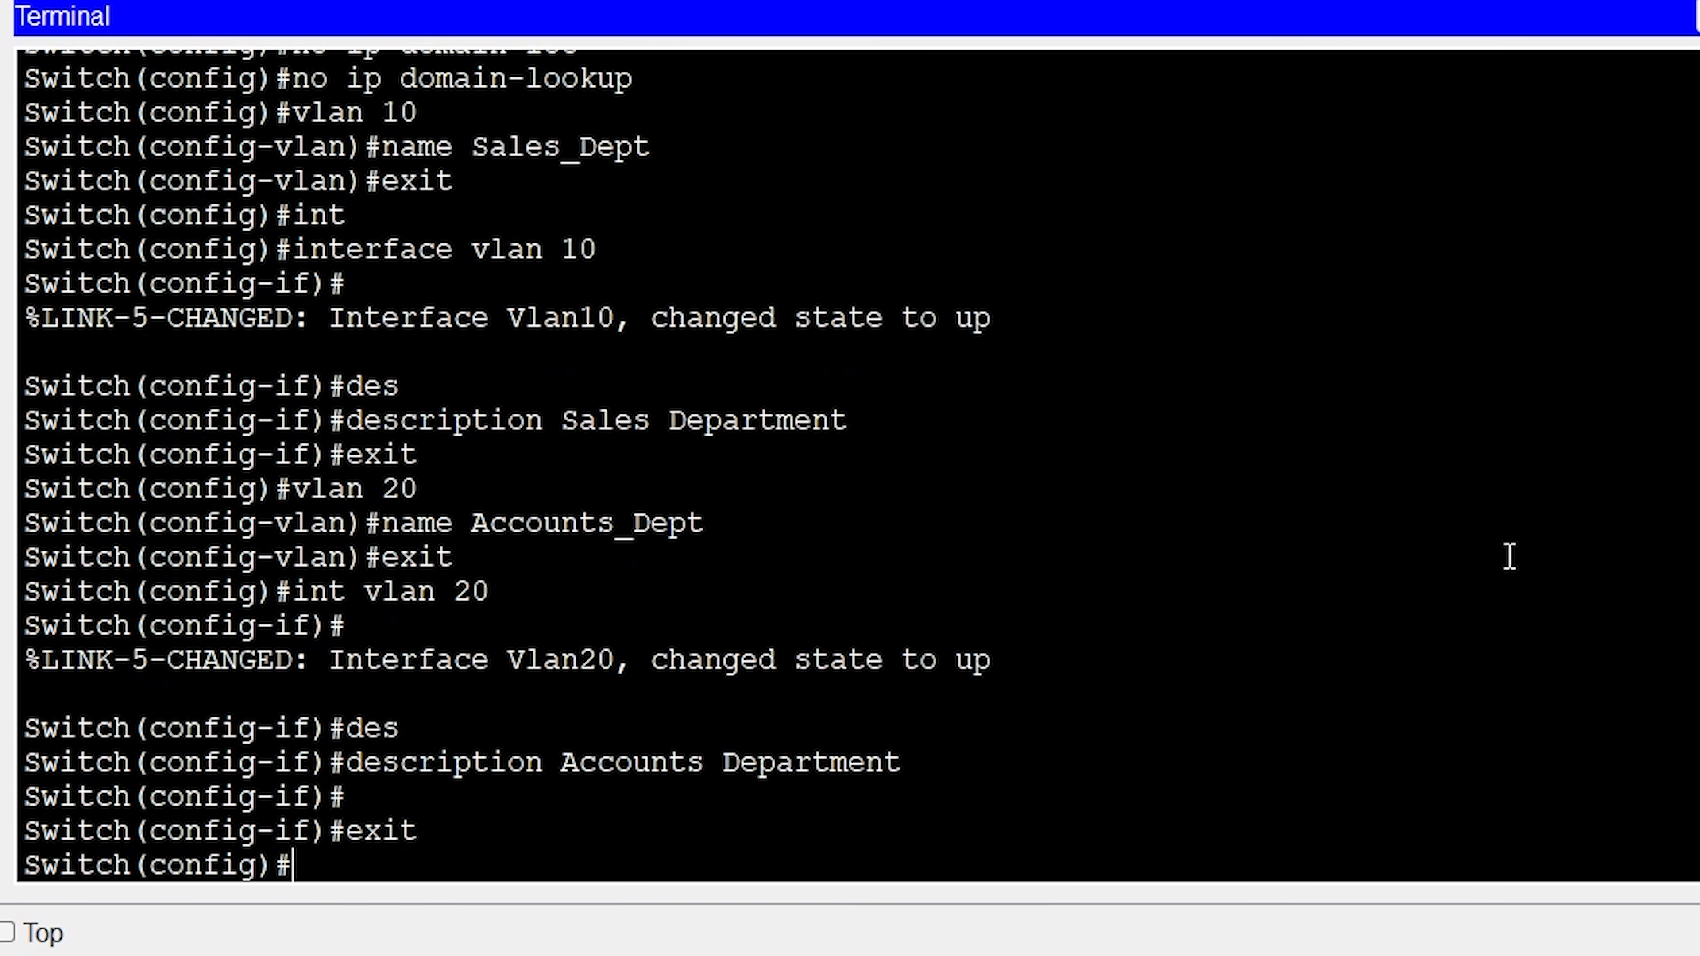
# Display the switch's VLAN table from configuration mode to check the VLAN names and port assignments, then leave the listing.
pyautogui.press('Return')
pyautogui.write('do sh')
pyautogui.press('Tab')
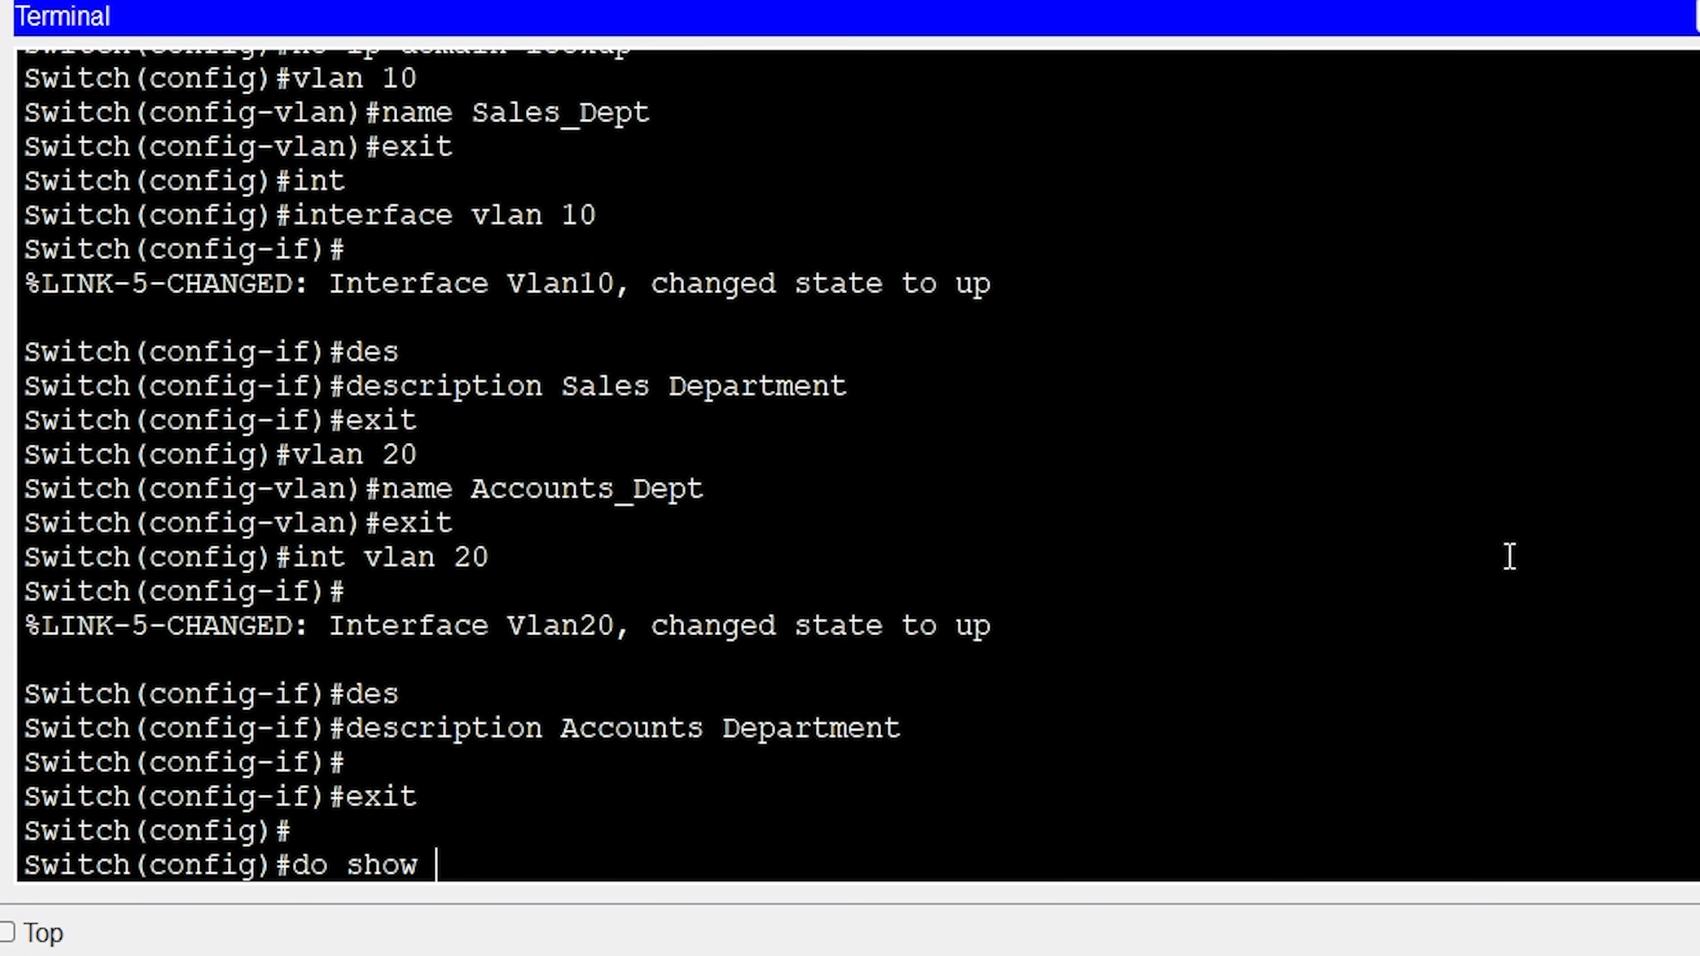
pyautogui.write('vlan')
pyautogui.press('Return')
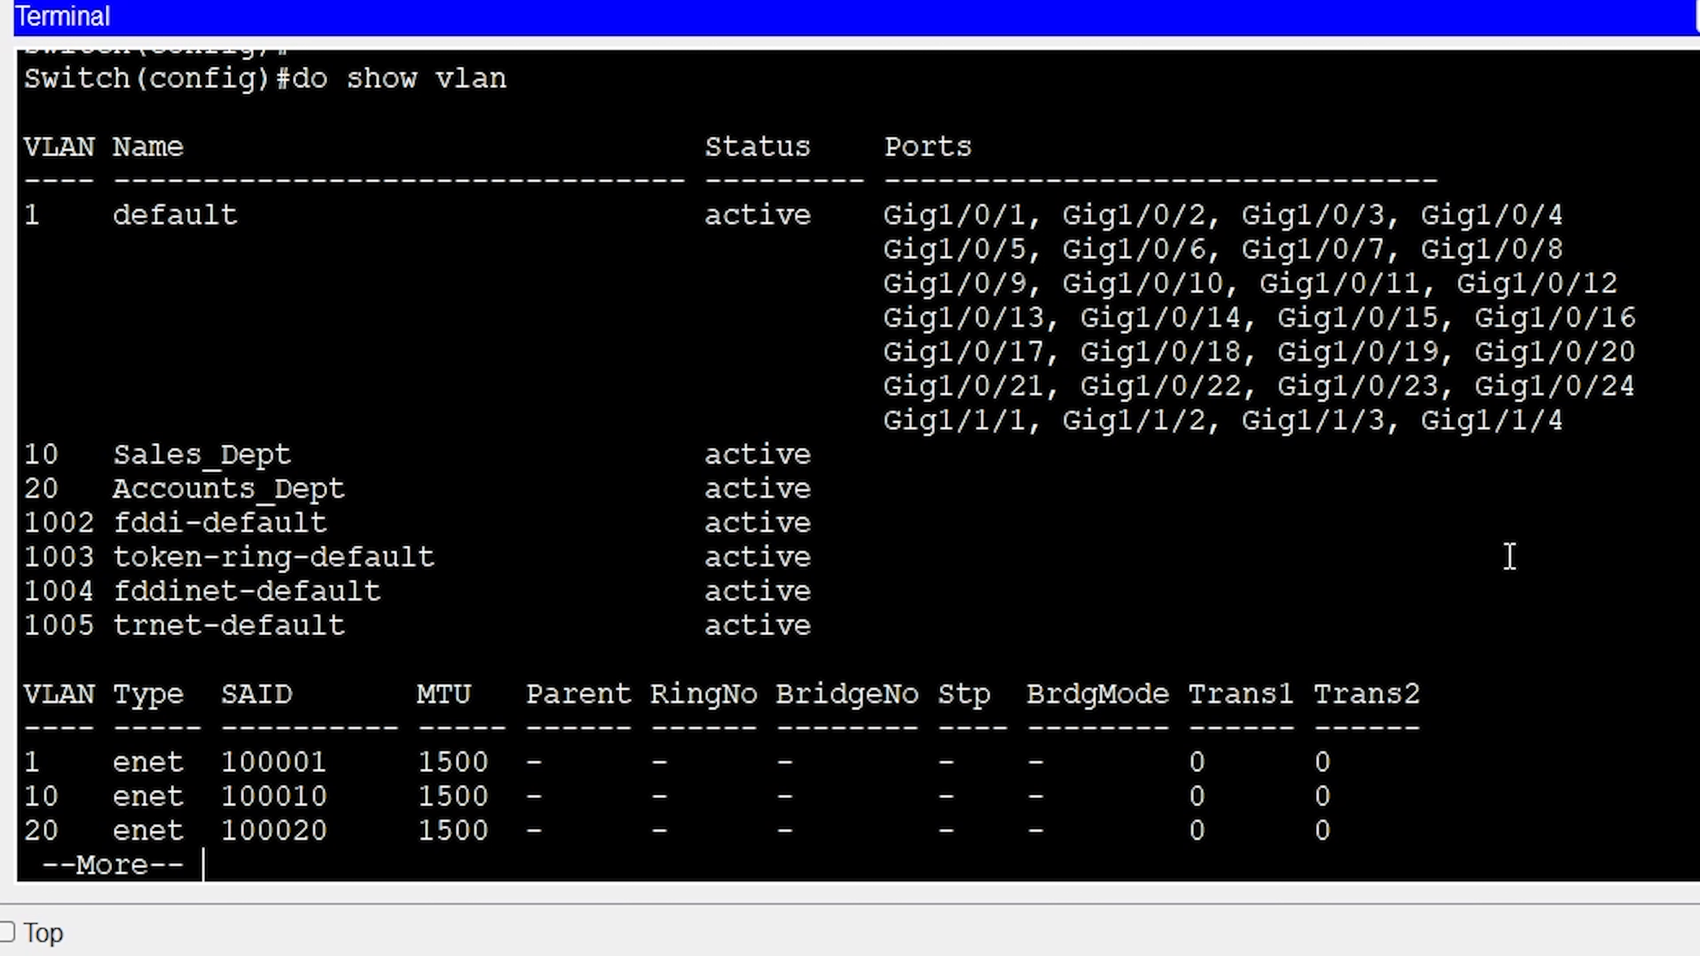
pyautogui.press('Return')
pyautogui.press('q')
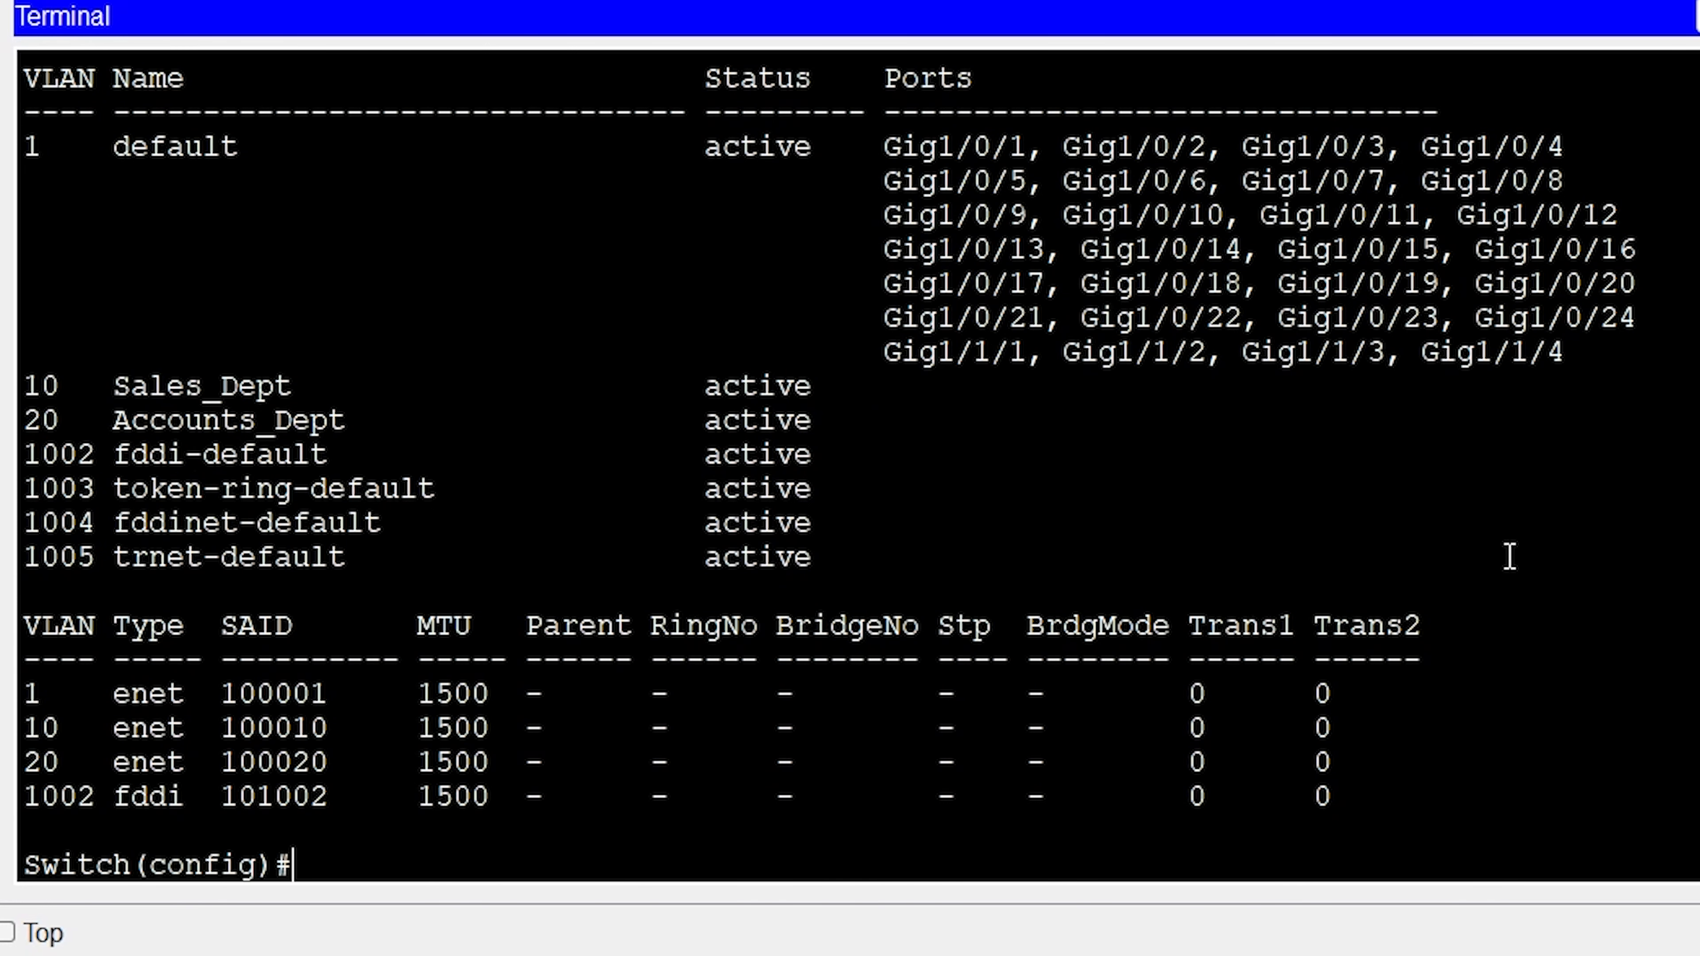
# Assign the Gigabit interface range 1/0/1-10 to access VLAN 10 and return to global configuration mode.
pyautogui.press('Return')
pyautogui.write('int ra')
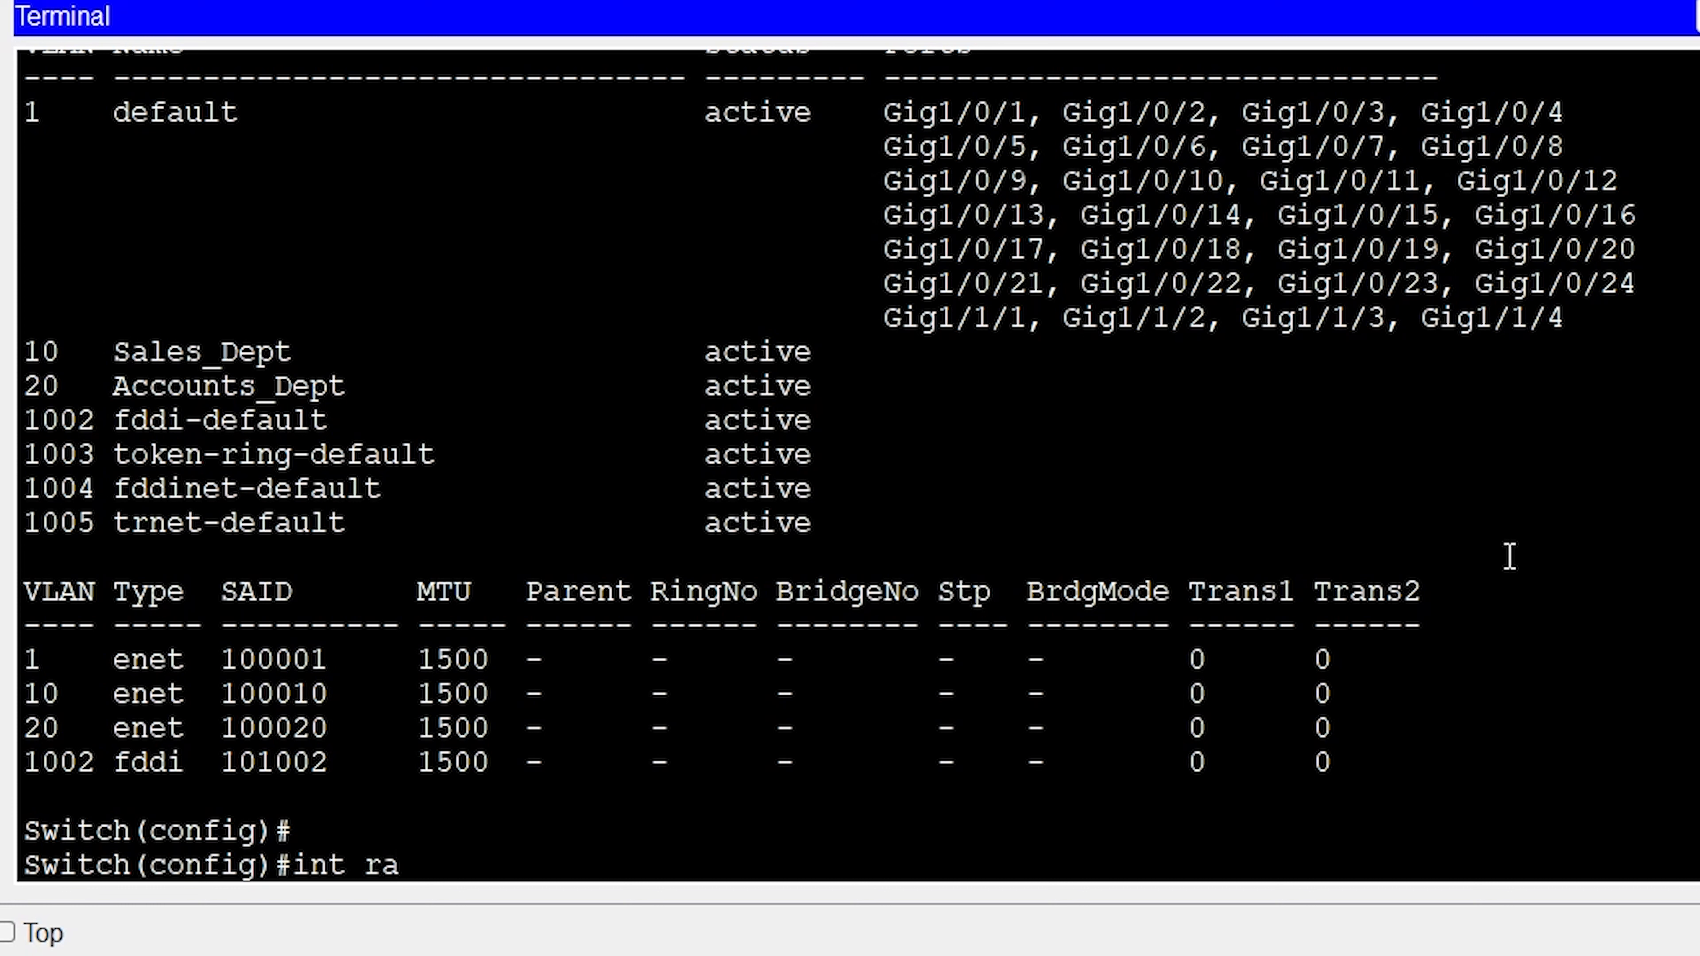
pyautogui.write('gi 1/0/1-')
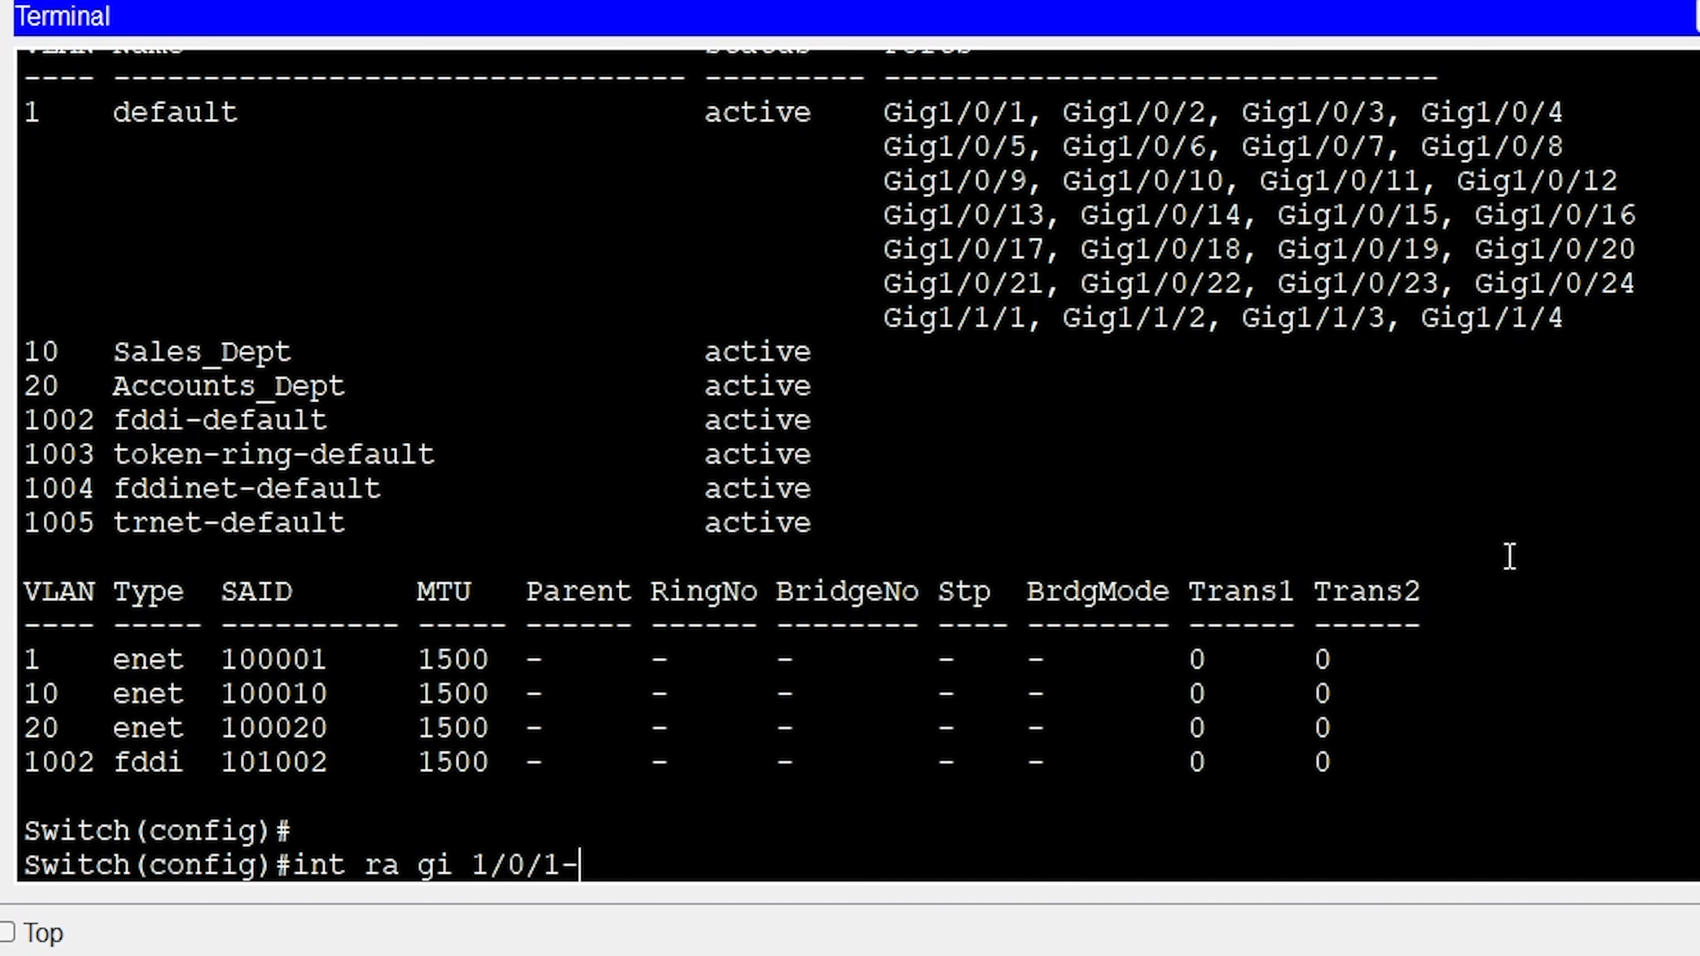
pyautogui.write('10')
pyautogui.press('Return')
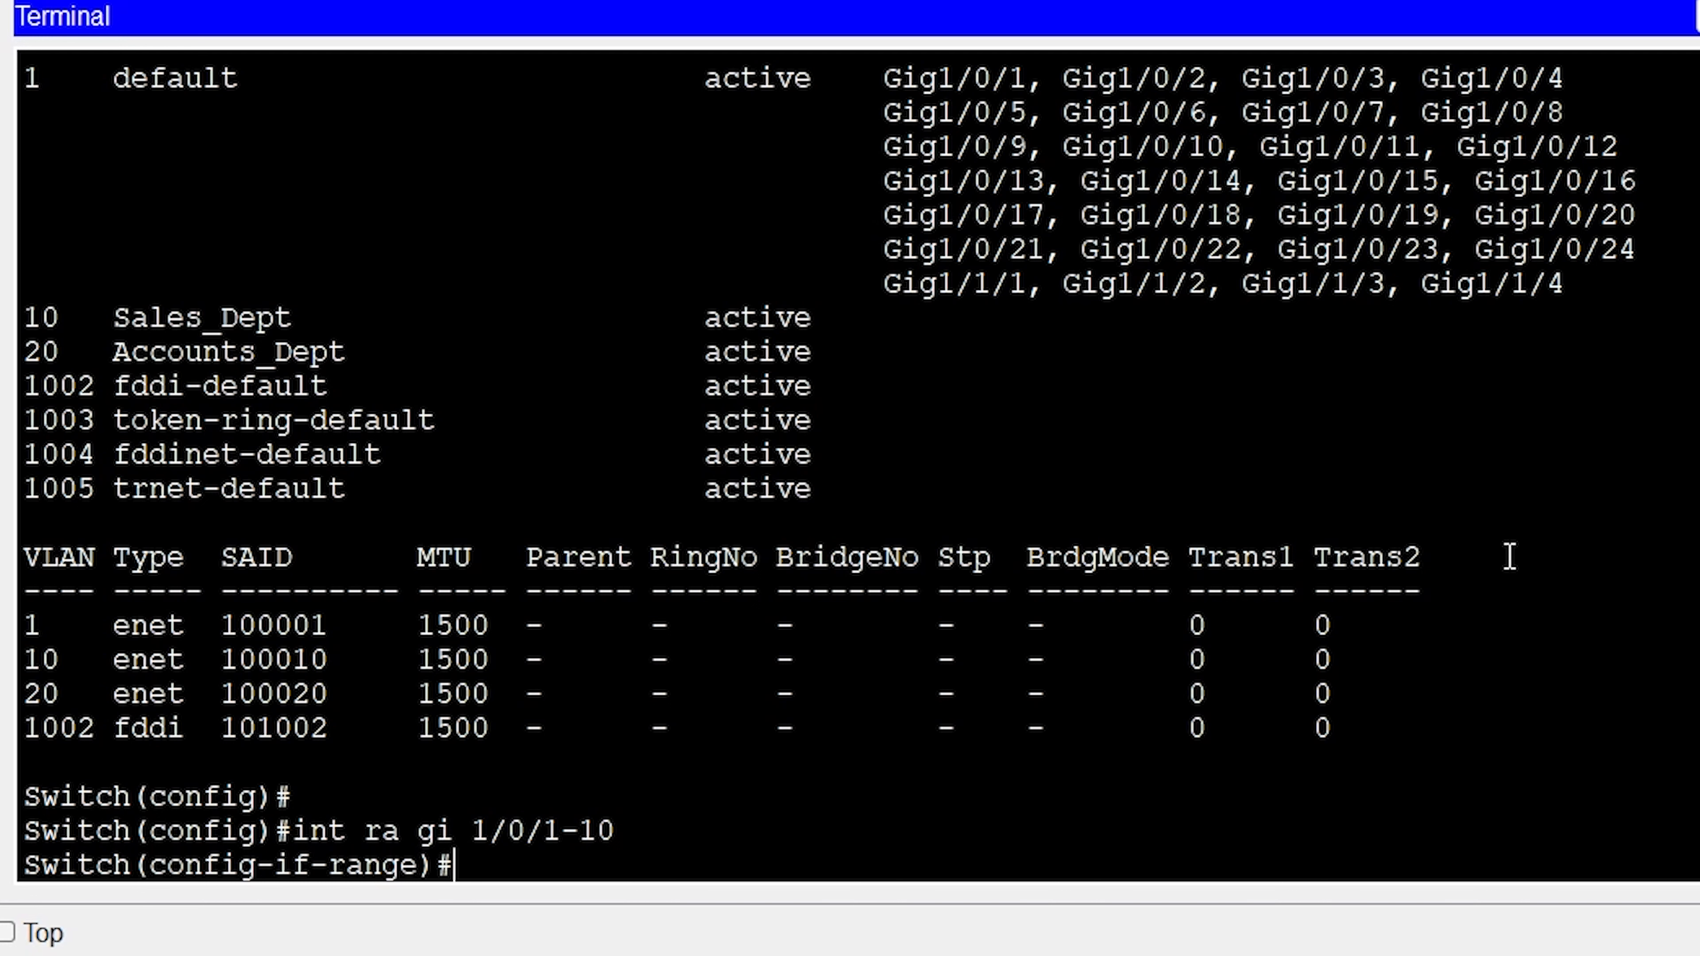
pyautogui.write('sw')
pyautogui.press('Tab')
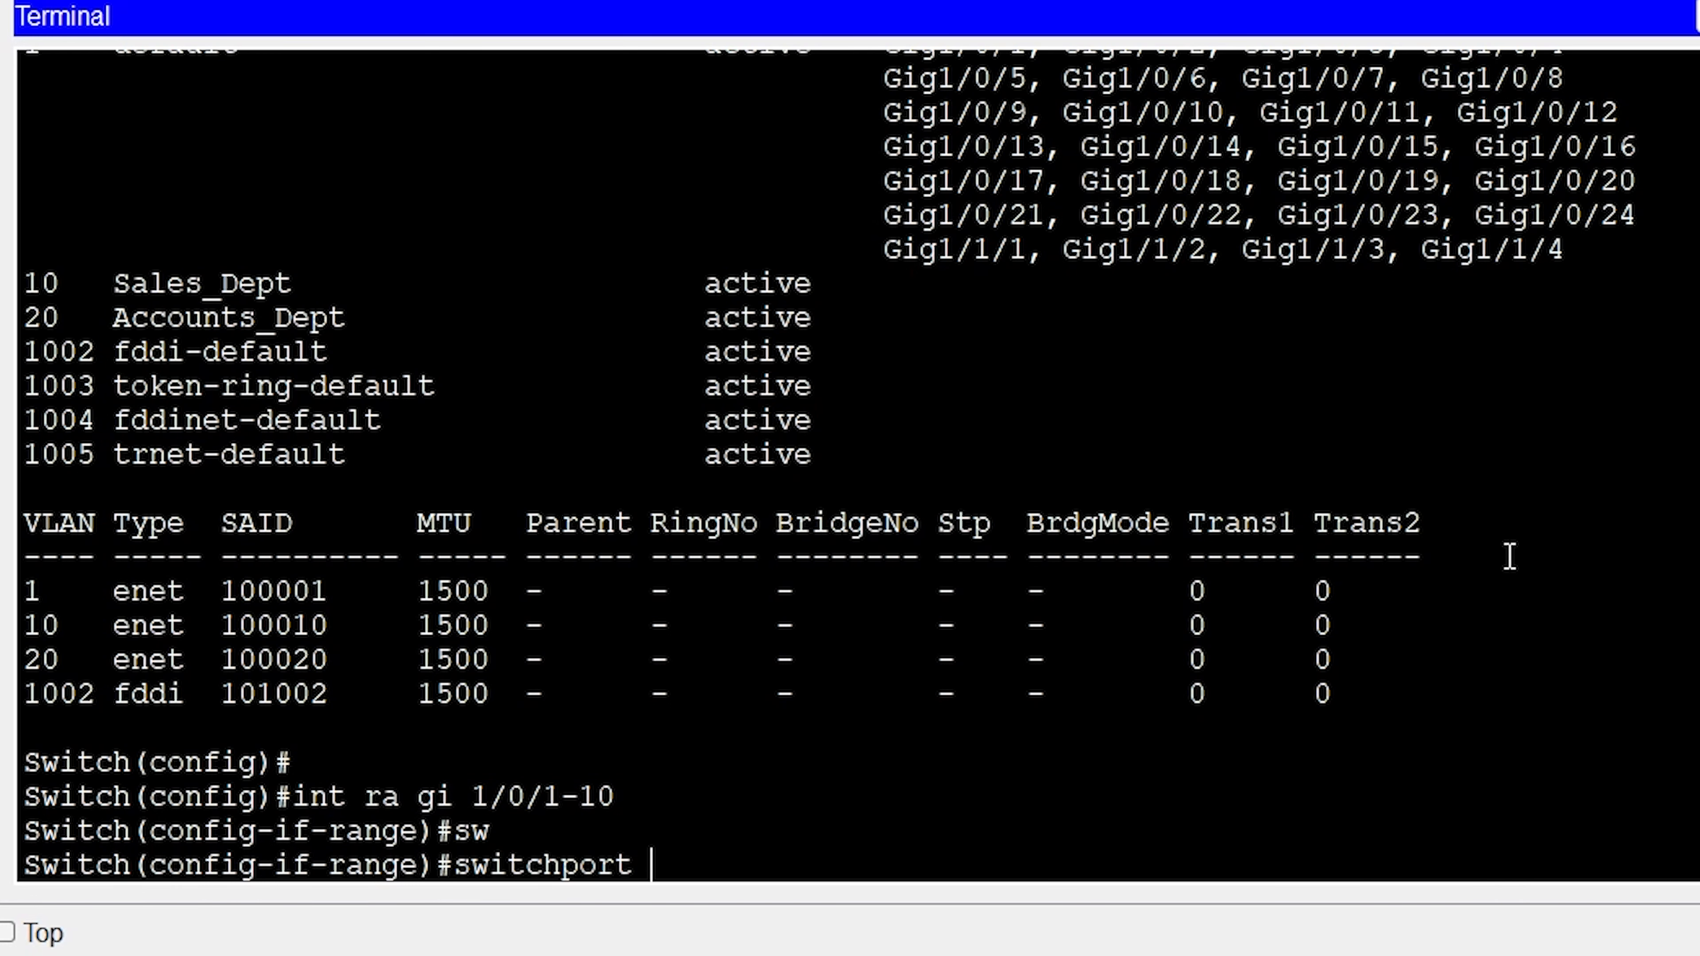
pyautogui.write('ac')
pyautogui.press('Tab')
pyautogui.write('vlan 10')
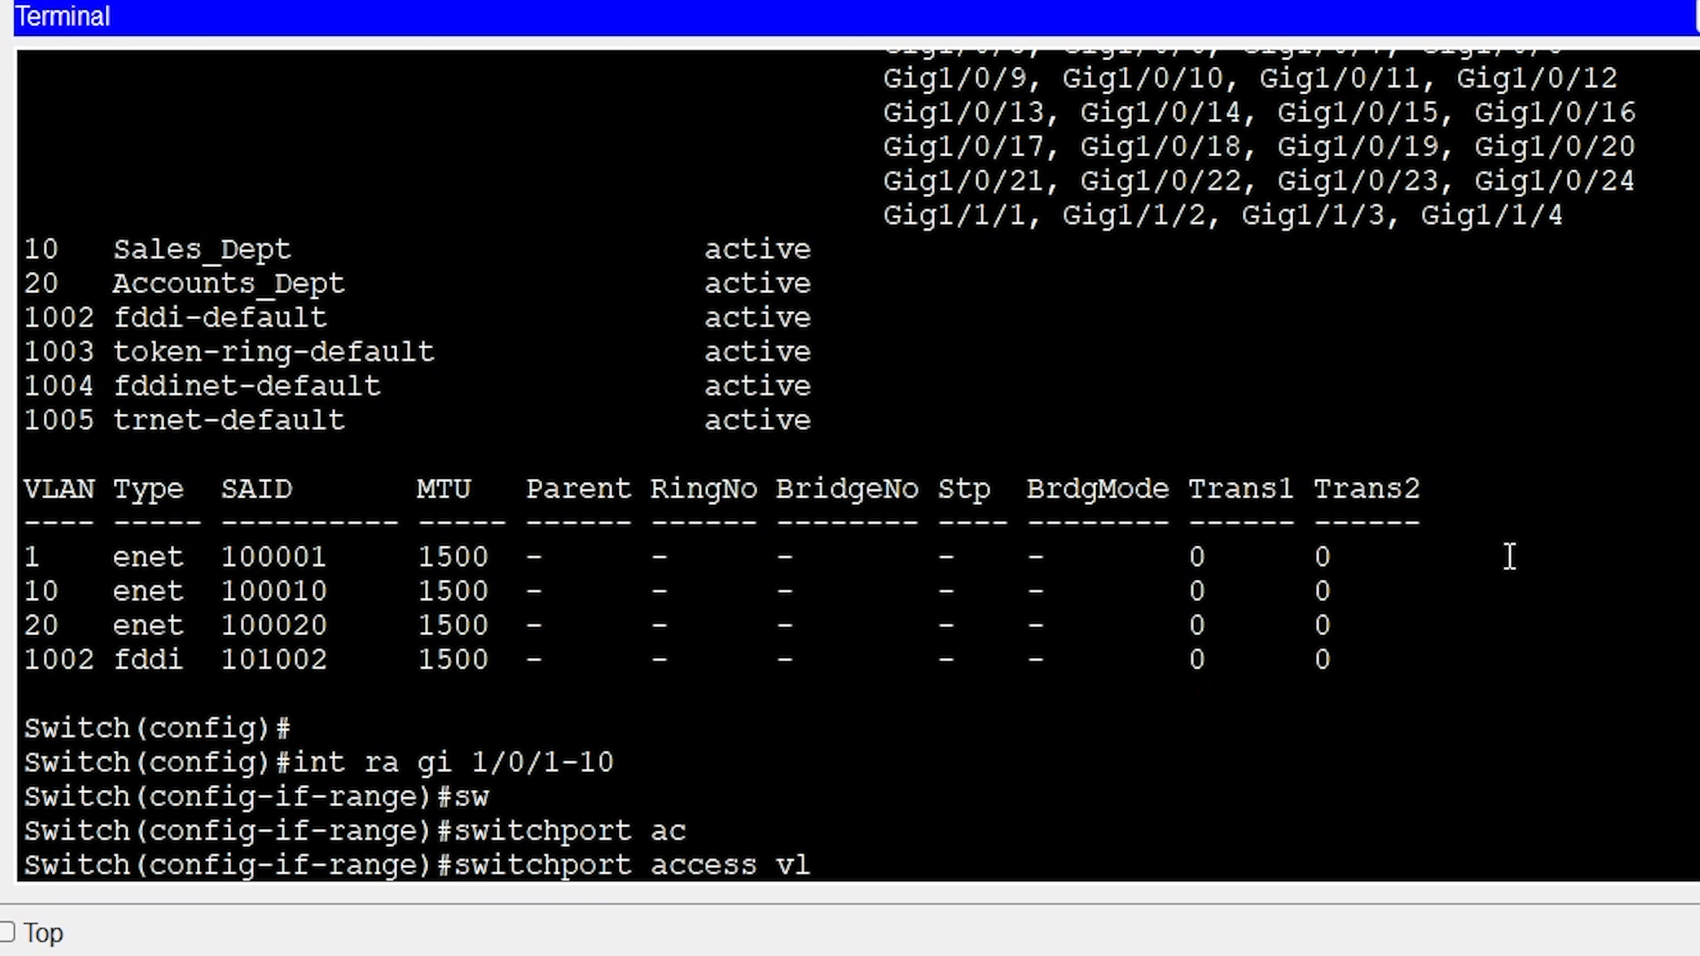
pyautogui.press('Return')
pyautogui.press('Return')
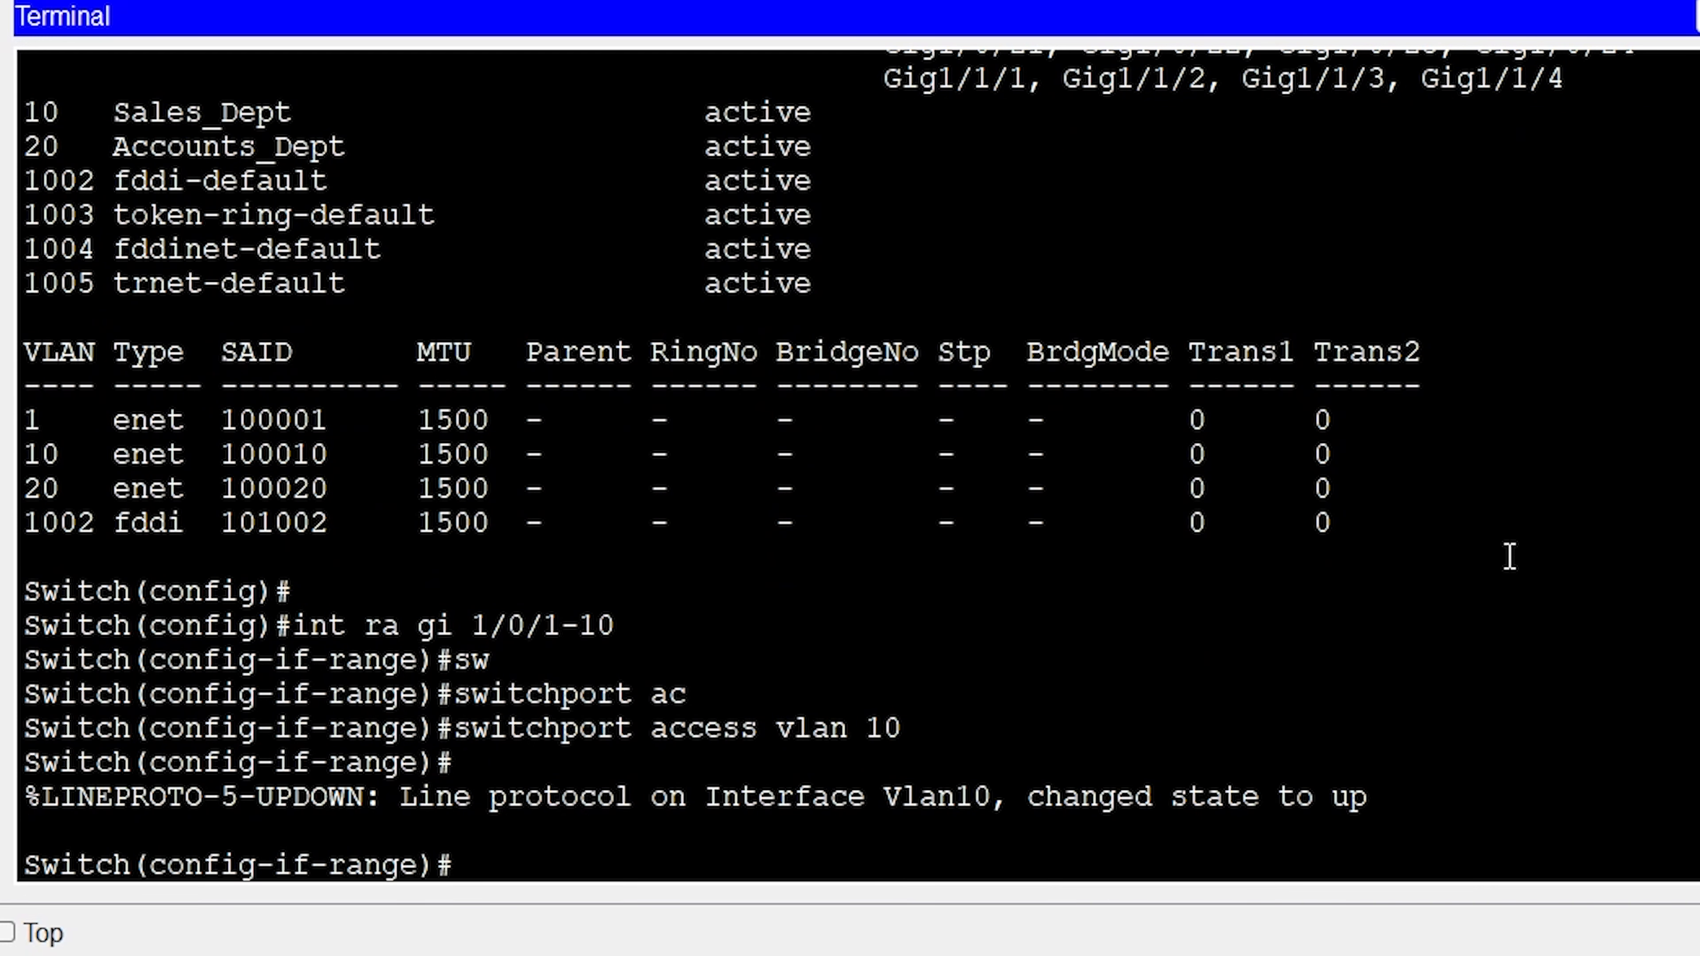
pyautogui.write('exit')
pyautogui.press('Return')
# Assign the Gigabit interface range 1/0/11-20 to access VLAN 20 and return to global configuration mode.
pyautogui.press('Up')
pyautogui.press('Up')
pyautogui.press('Up')
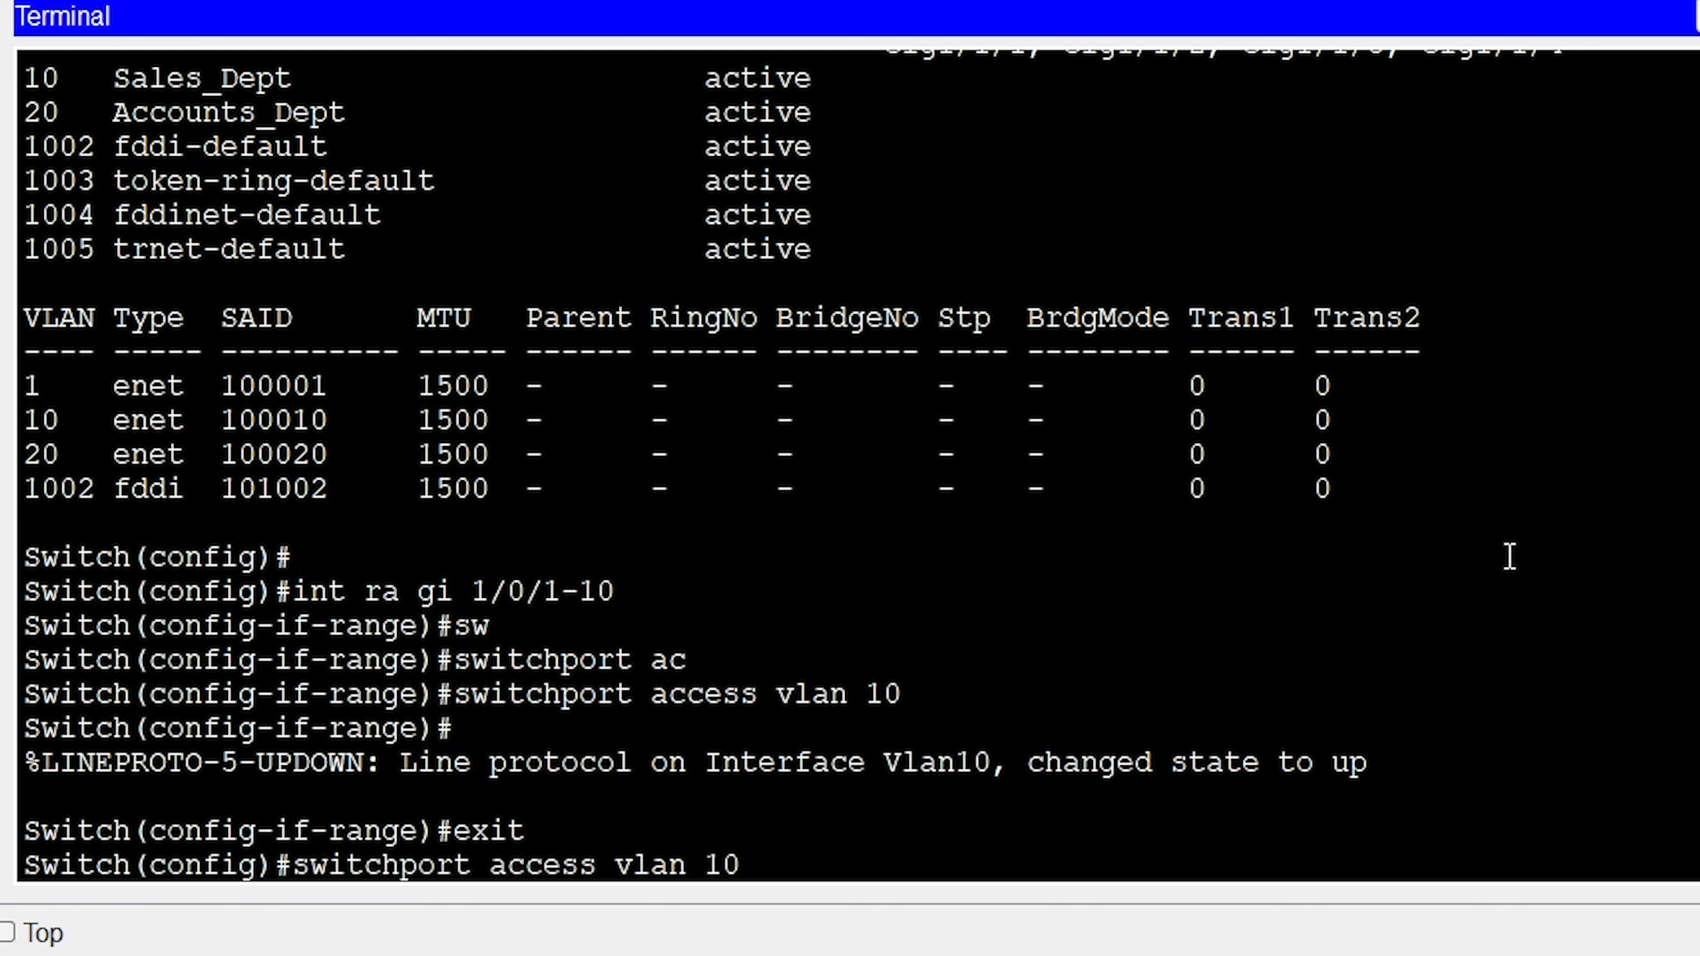
pyautogui.press('BackSpace')
pyautogui.press('BackSpace')
pyautogui.press('BackSpace')
pyautogui.write('1-20')
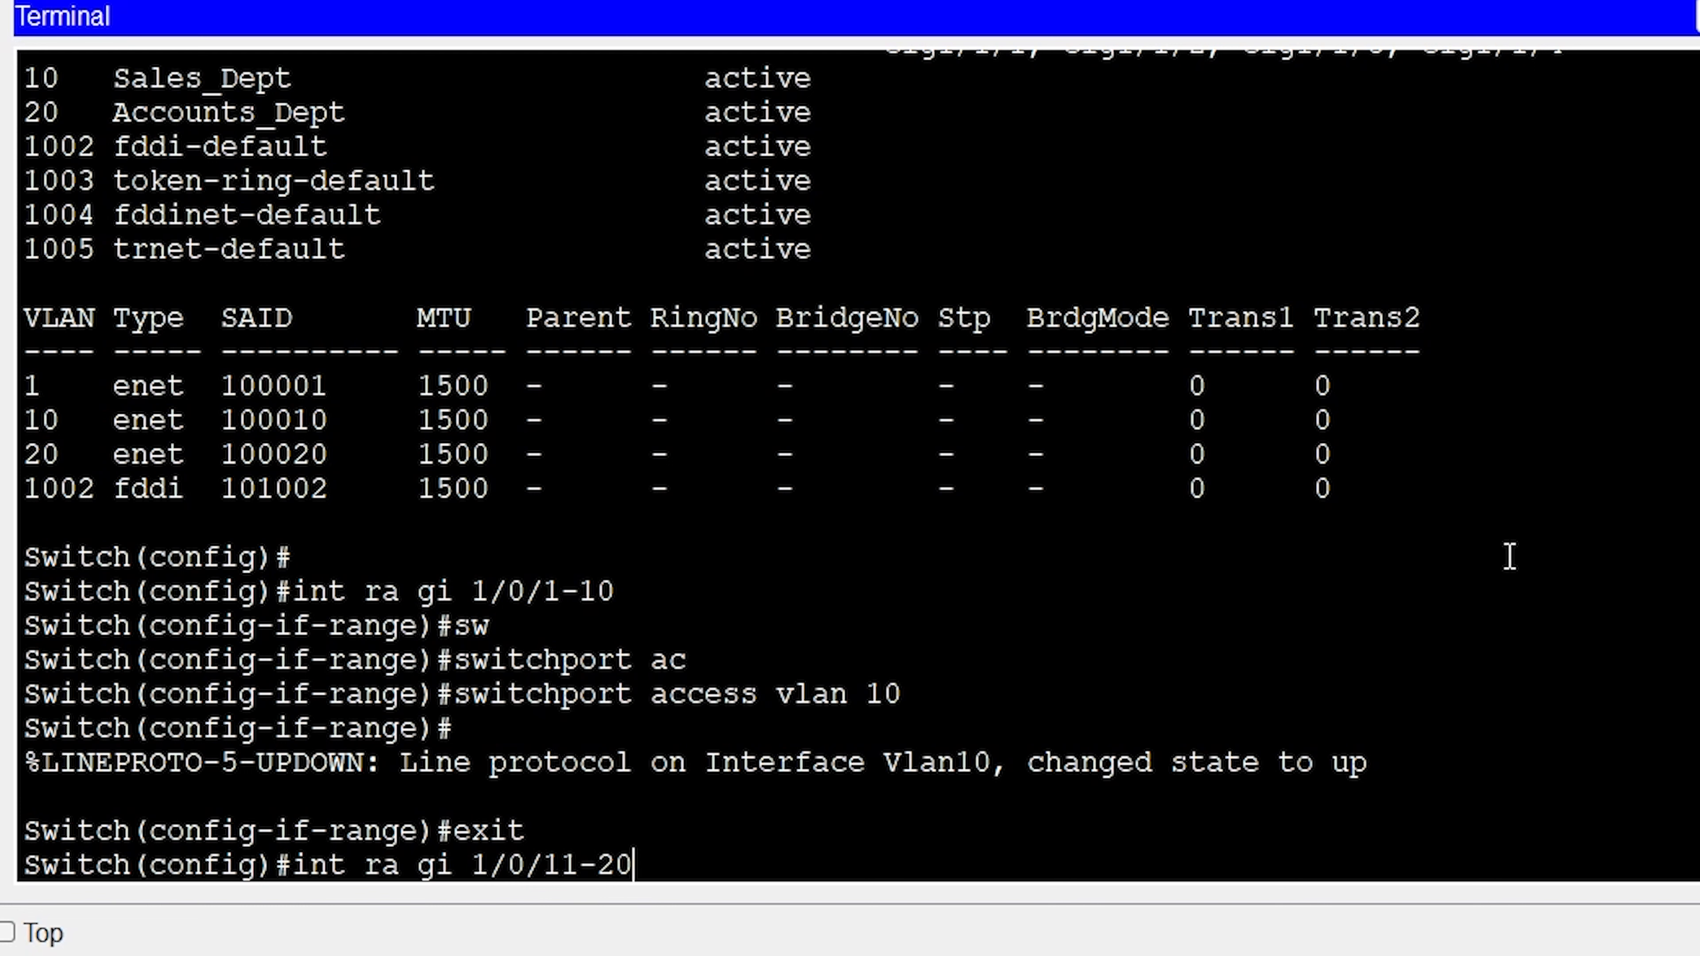
pyautogui.press('Return')
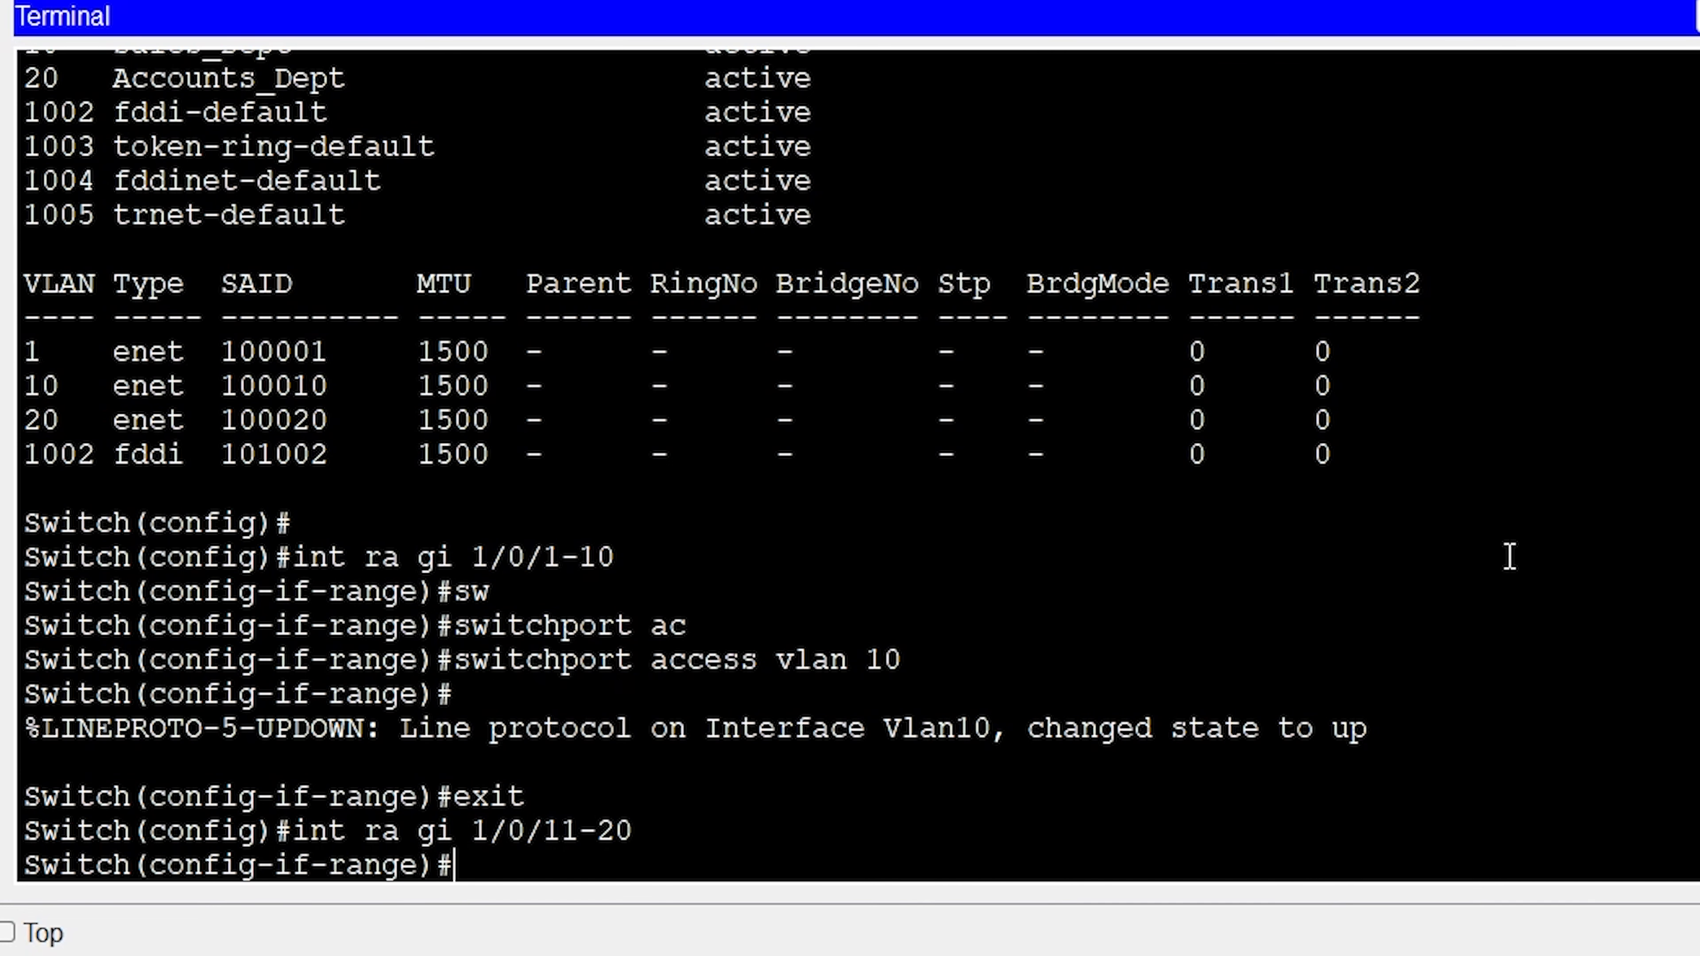
pyautogui.write('sw')
pyautogui.press('Tab')
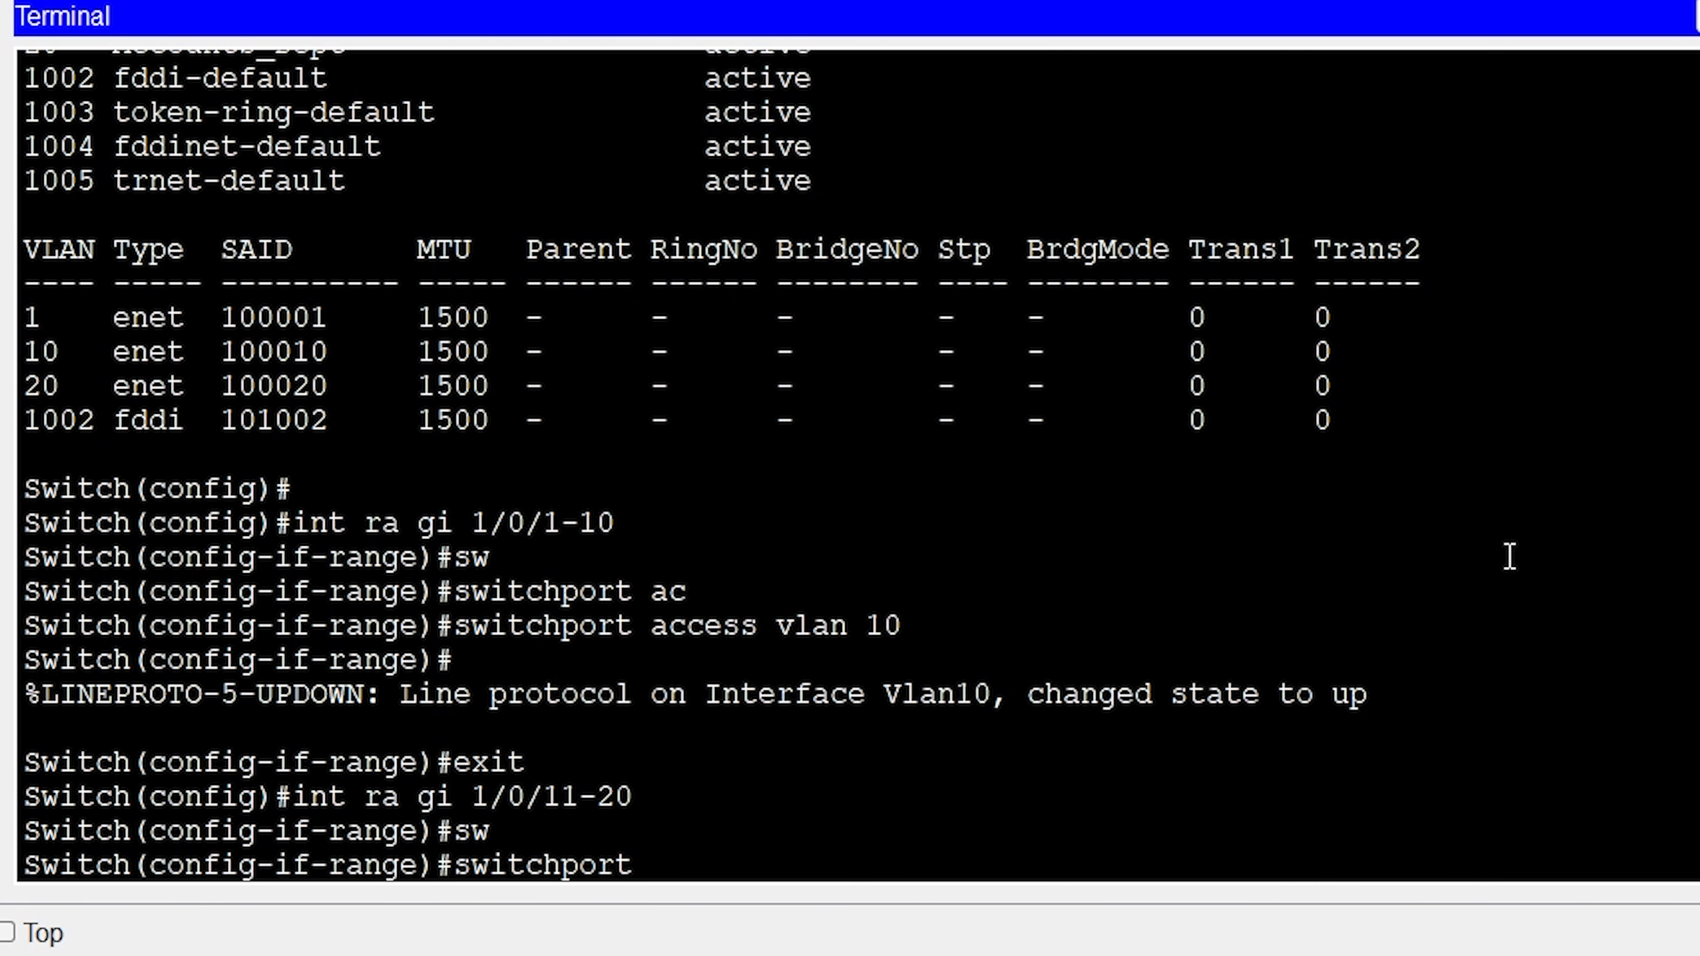
pyautogui.write('a')
pyautogui.press('Tab')
pyautogui.write('vlan 20')
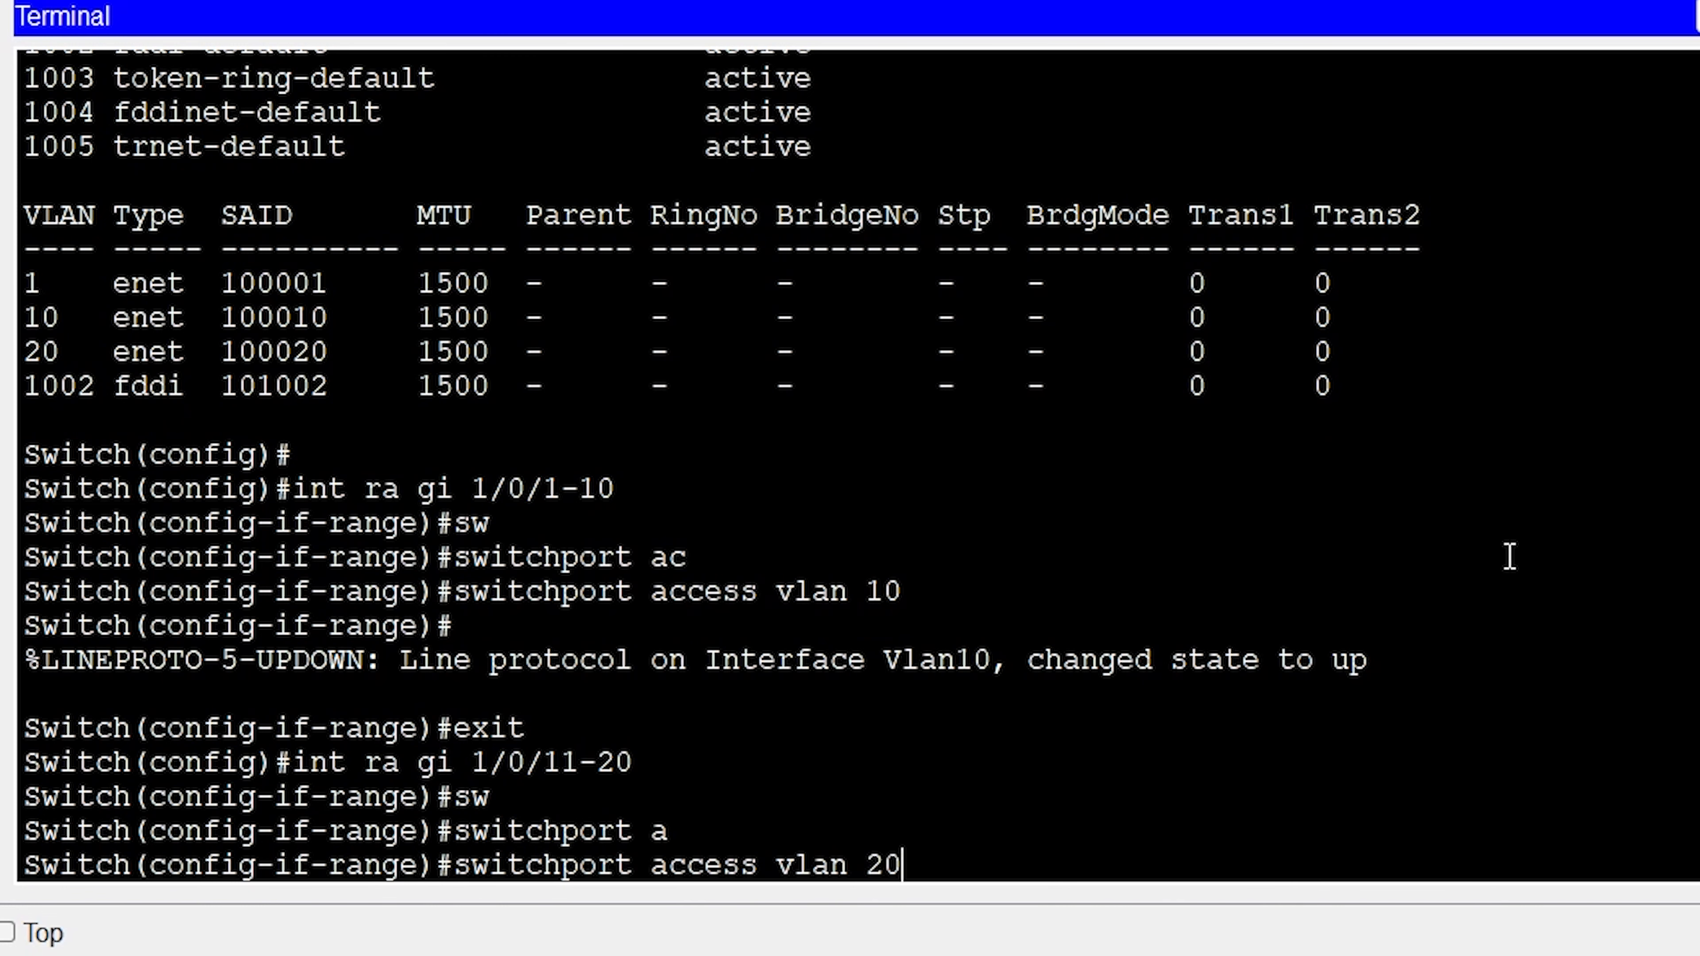
pyautogui.press('Return')
pyautogui.press('Return')
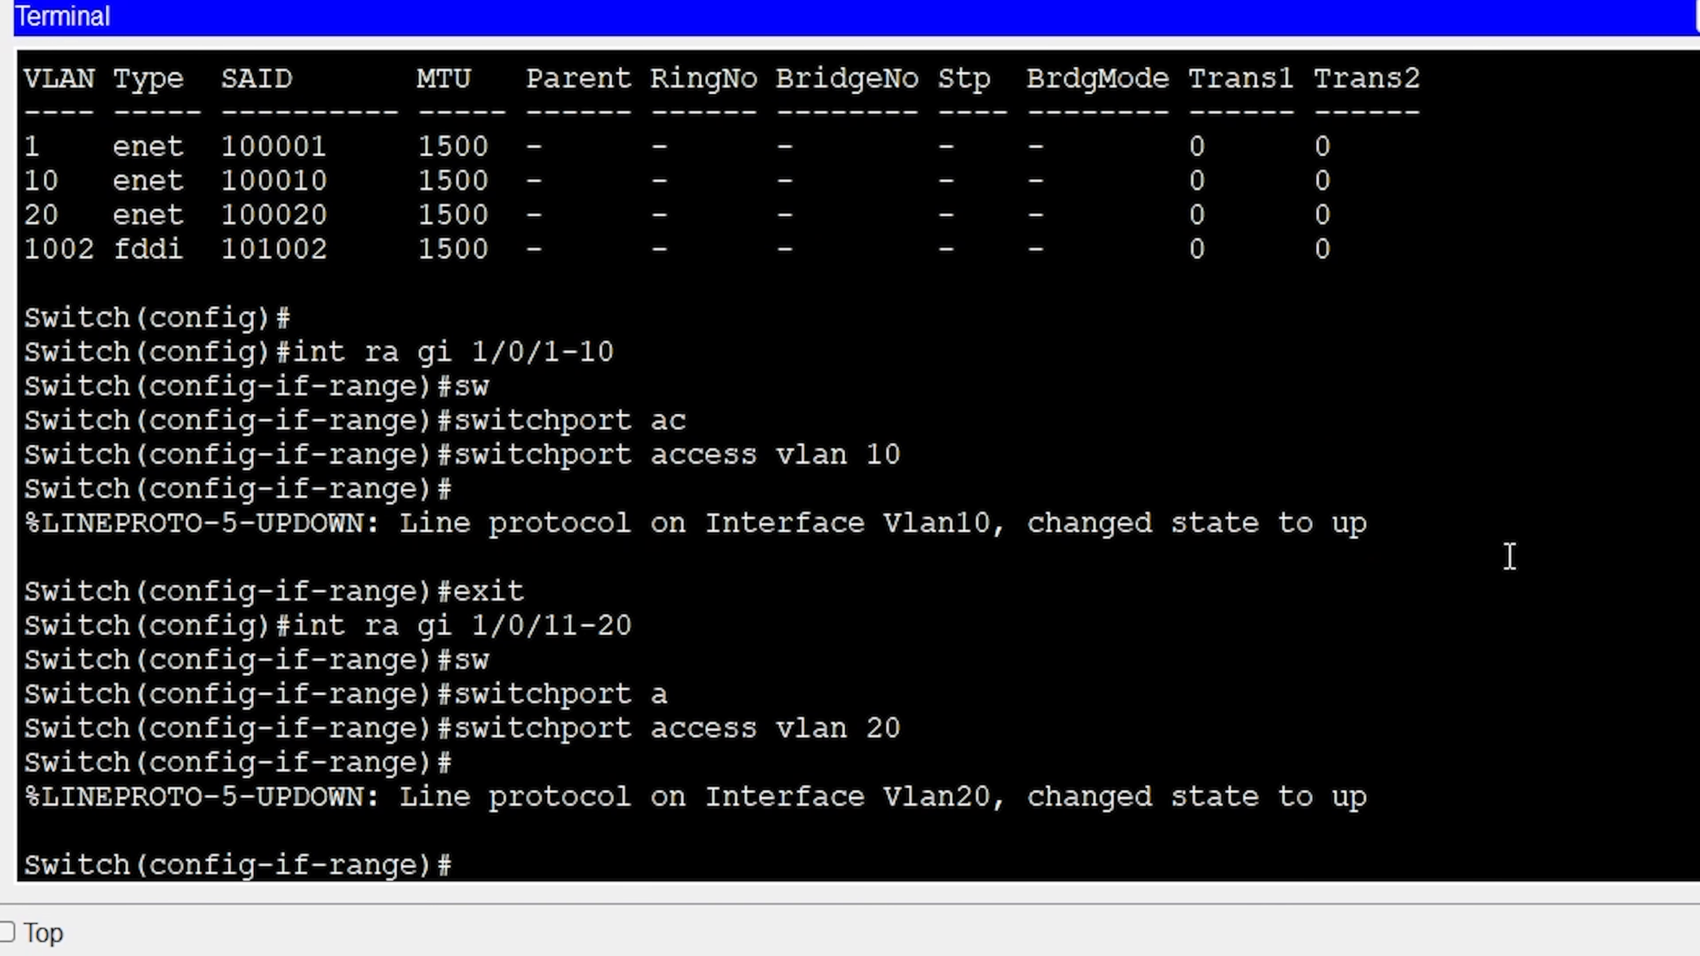
pyautogui.write('exit')
pyautogui.press('Return')
pyautogui.press('Return')
pyautogui.press('Return')
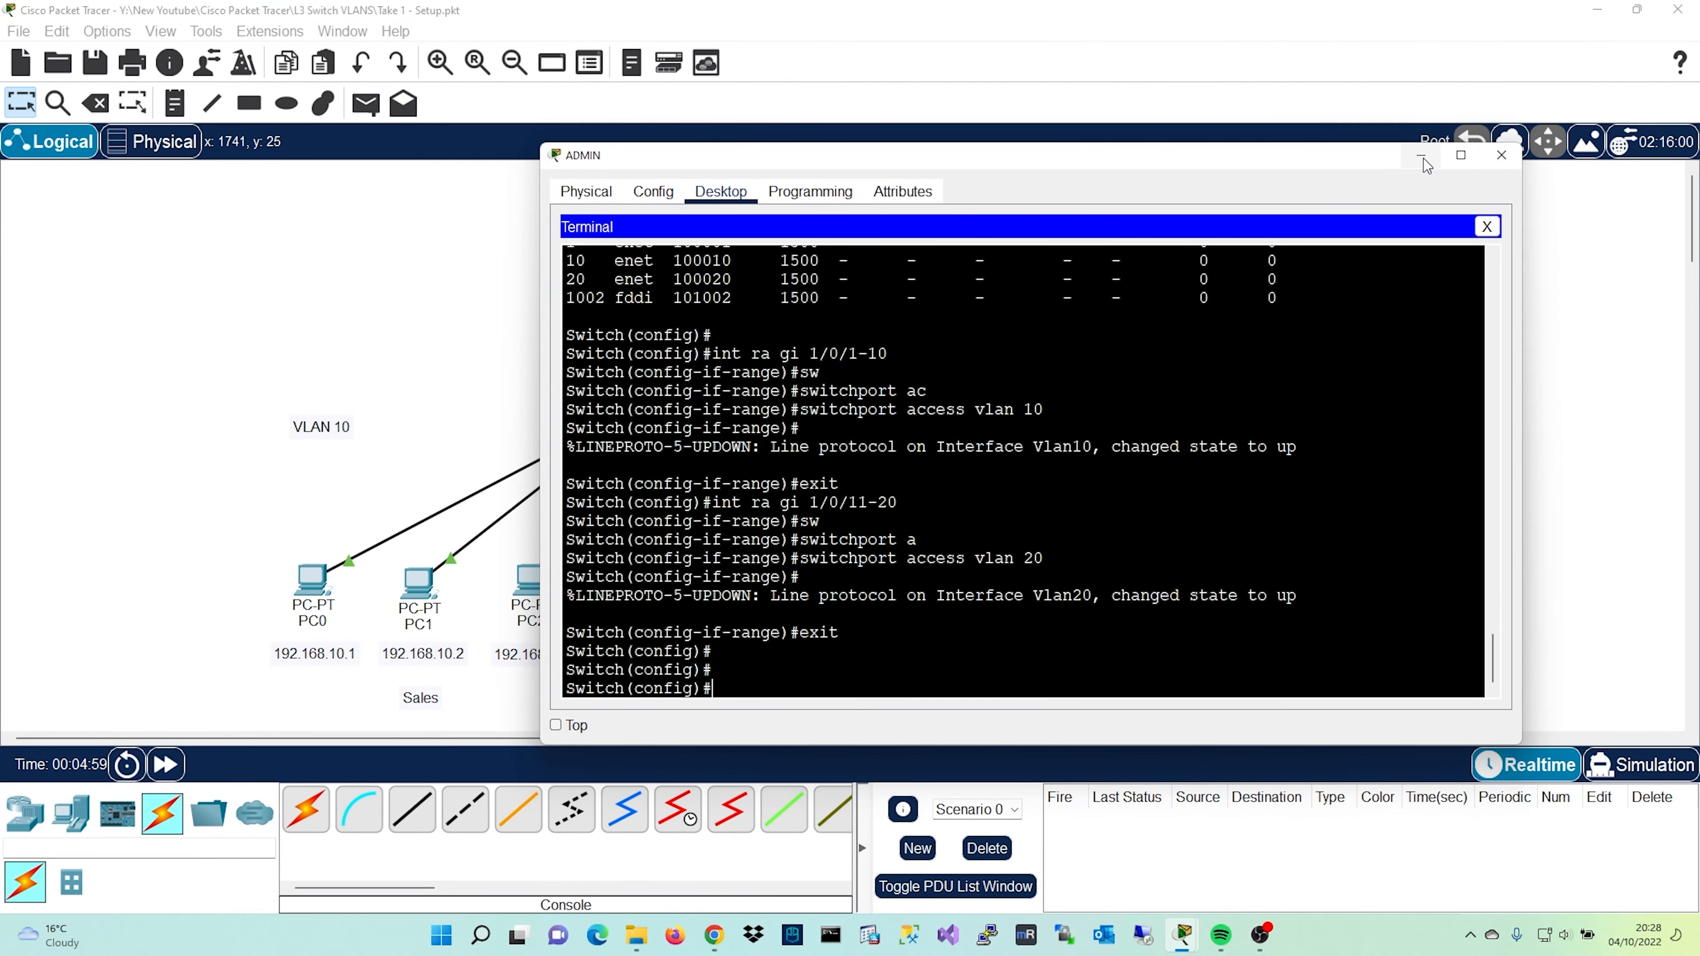
# Minimise the ADMIN terminal and fast-forward the simulation time to bring up the switch links.
pyautogui.click(1422, 156)
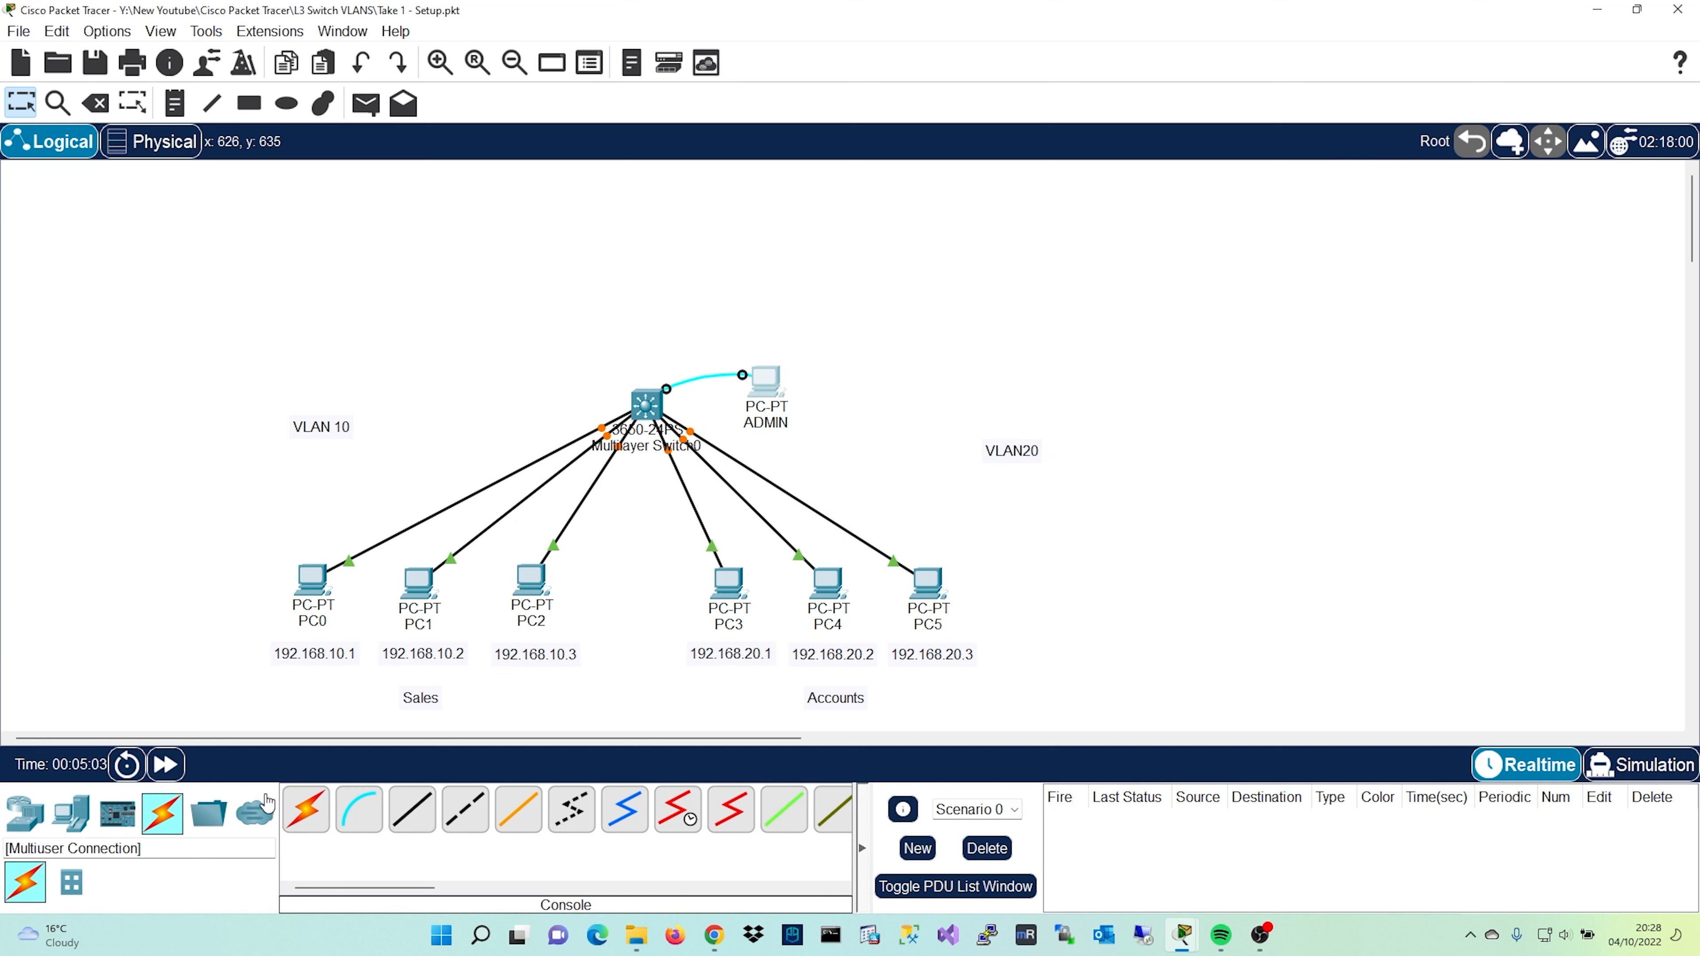
pyautogui.click(165, 764)
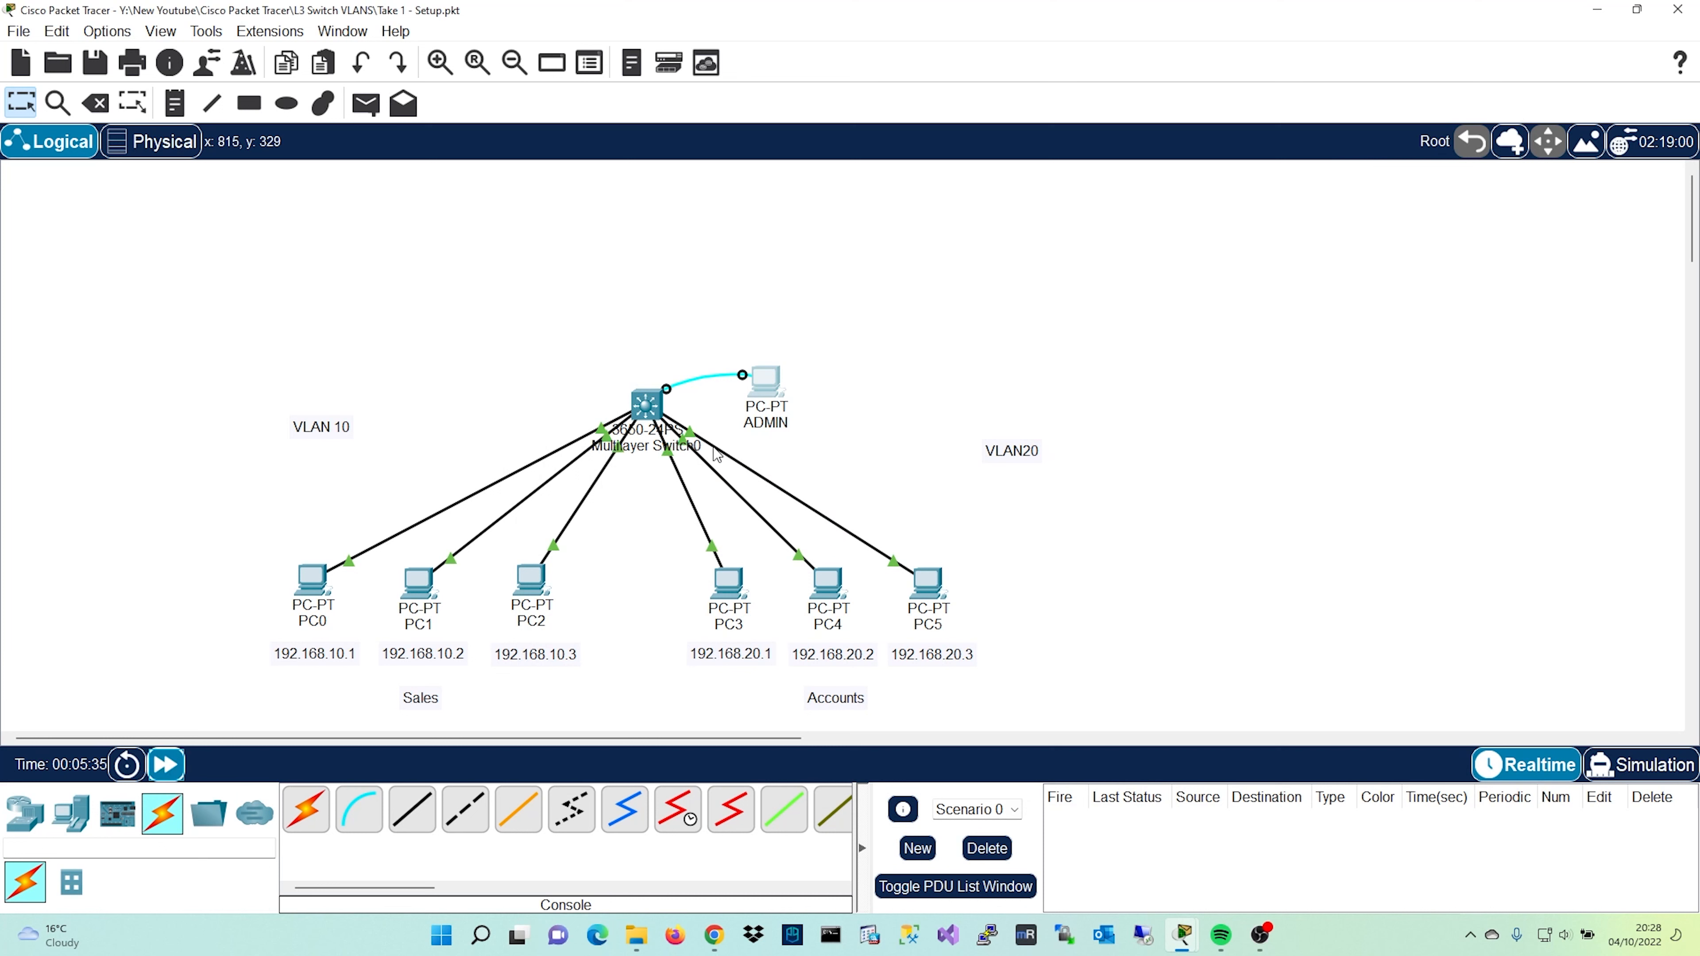
pyautogui.moveTo(643, 414)
# Send simple PDUs within each VLAN, from PC2 to PC0 and from PC3 to PC5.
pyautogui.click(366, 103)
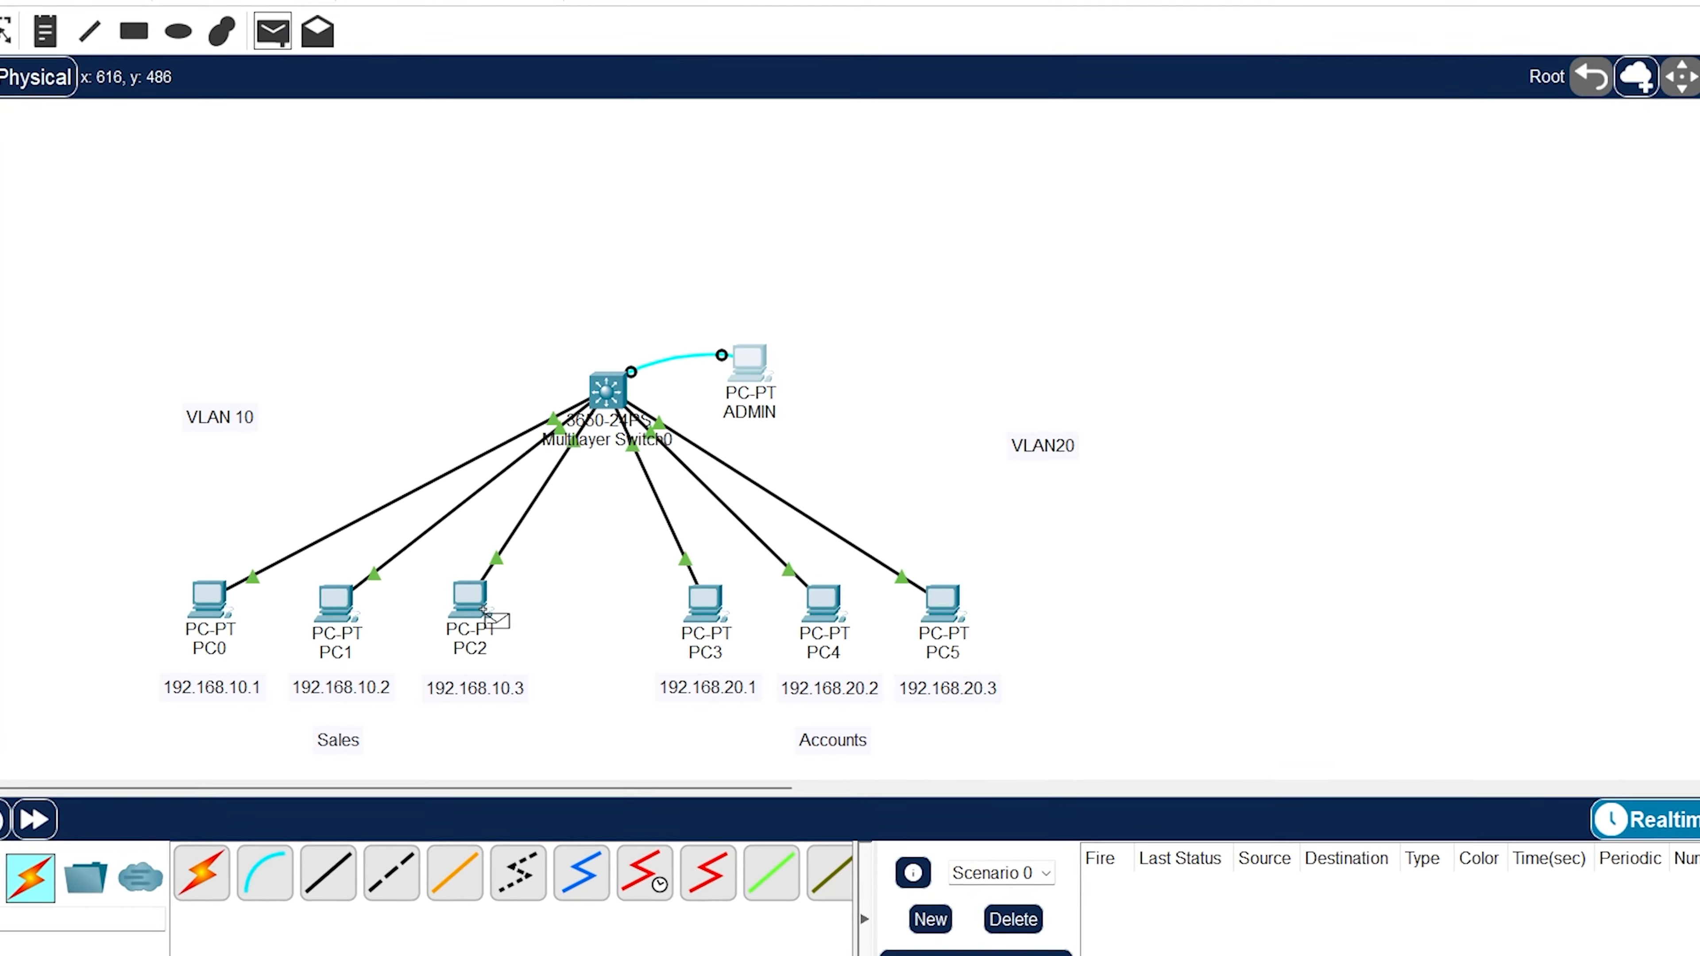
pyautogui.click(532, 581)
pyautogui.click(200, 607)
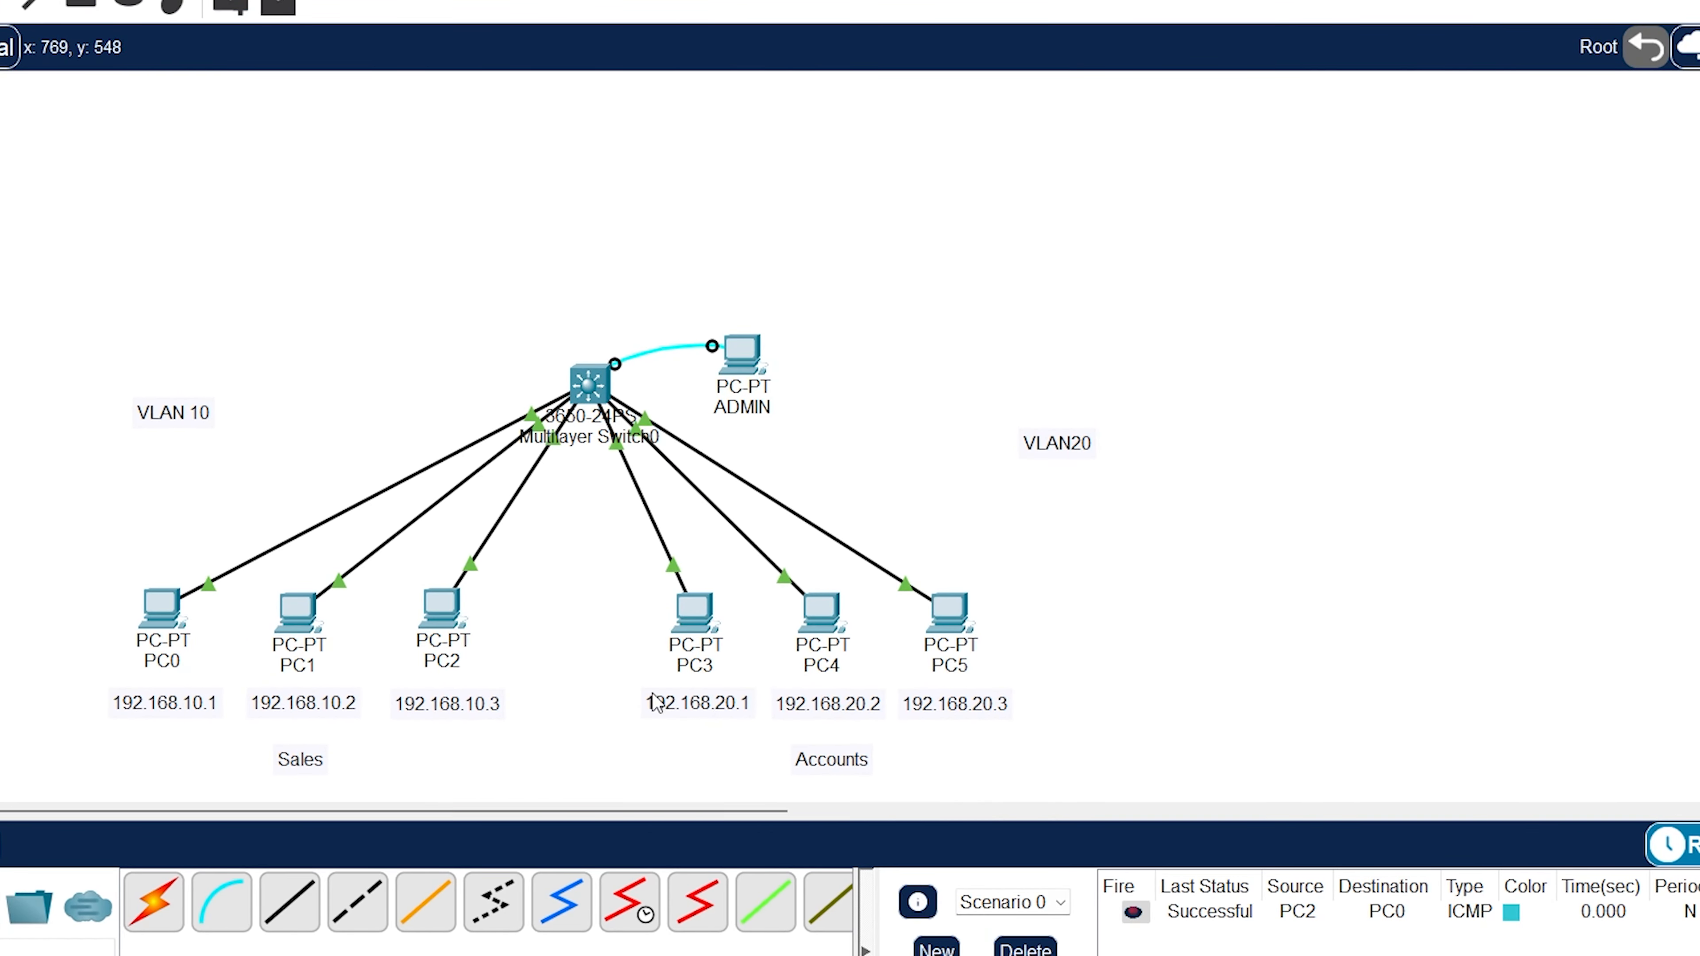
pyautogui.click(229, 8)
pyautogui.click(696, 609)
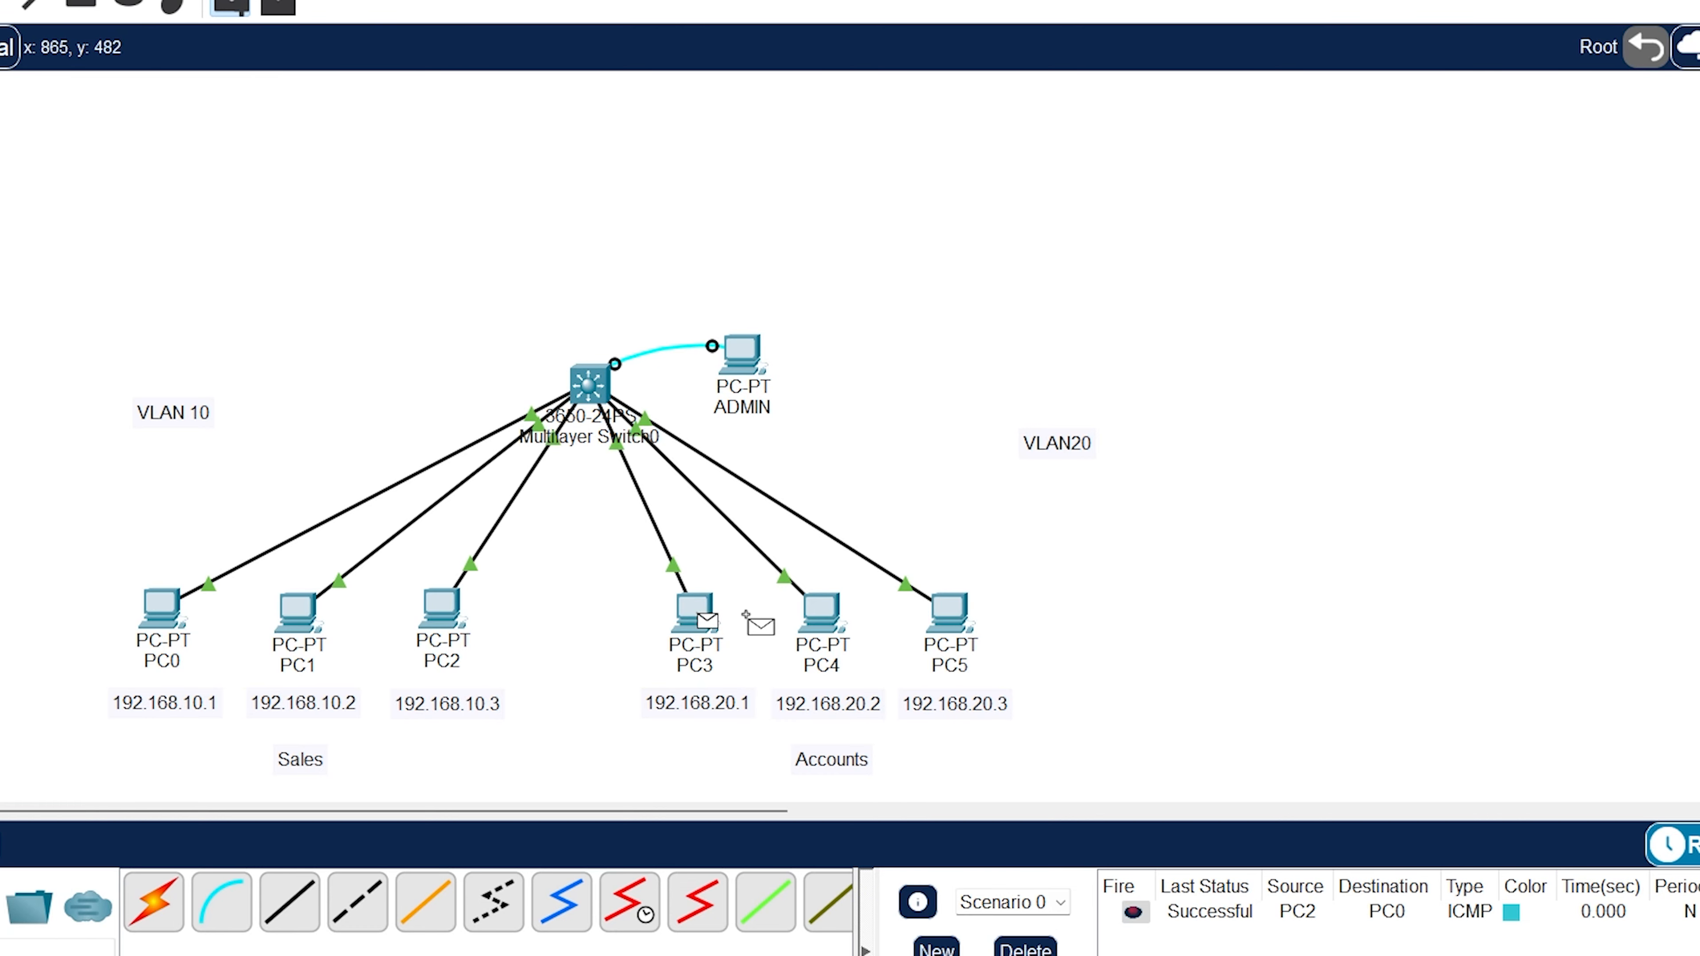
pyautogui.click(960, 623)
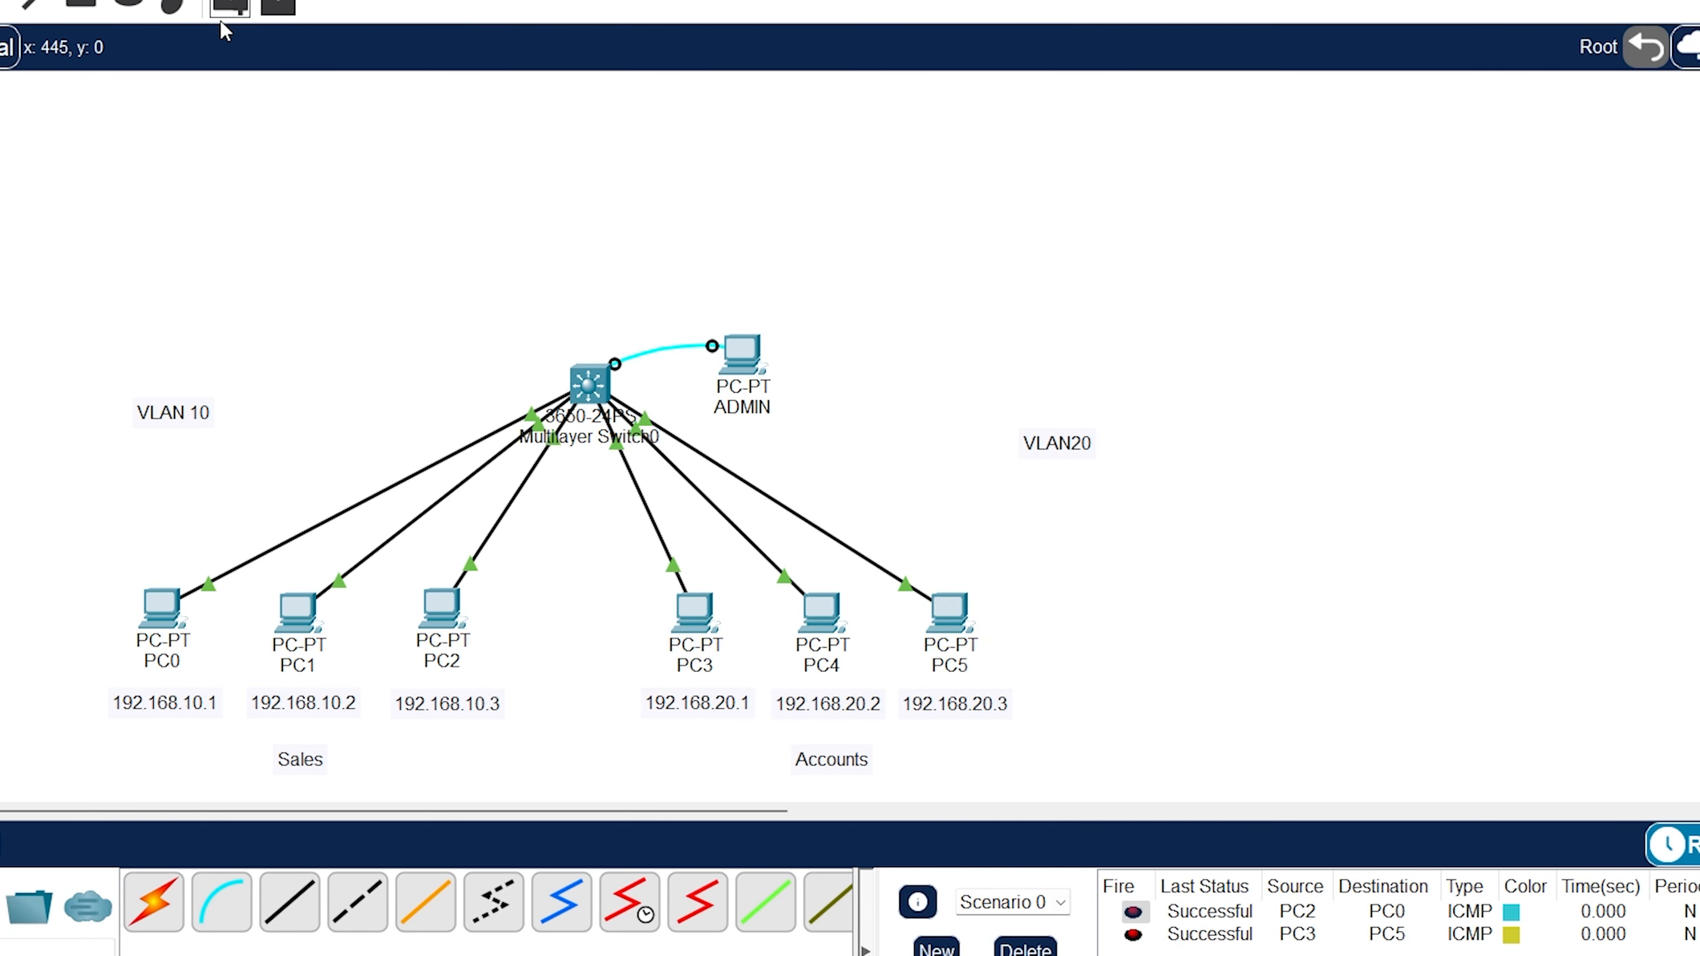
# Send a simple PDU from PC3 to PC2 to test communication between the two VLANs.
pyautogui.click(234, 8)
pyautogui.click(702, 615)
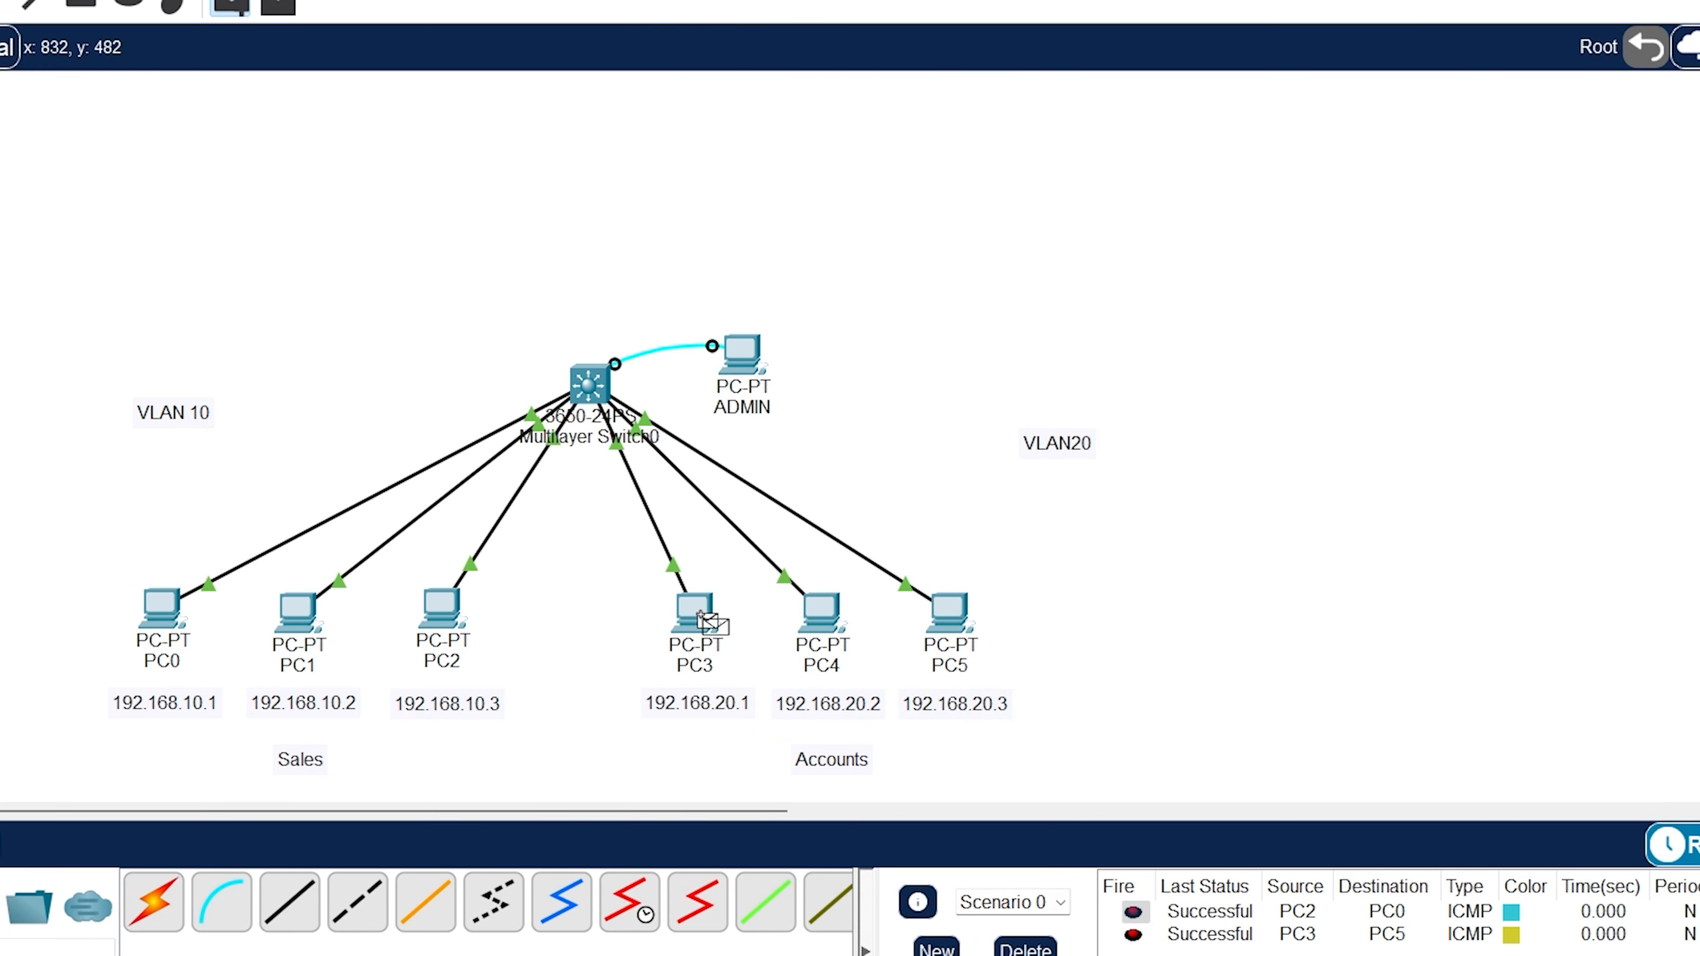
pyautogui.click(435, 611)
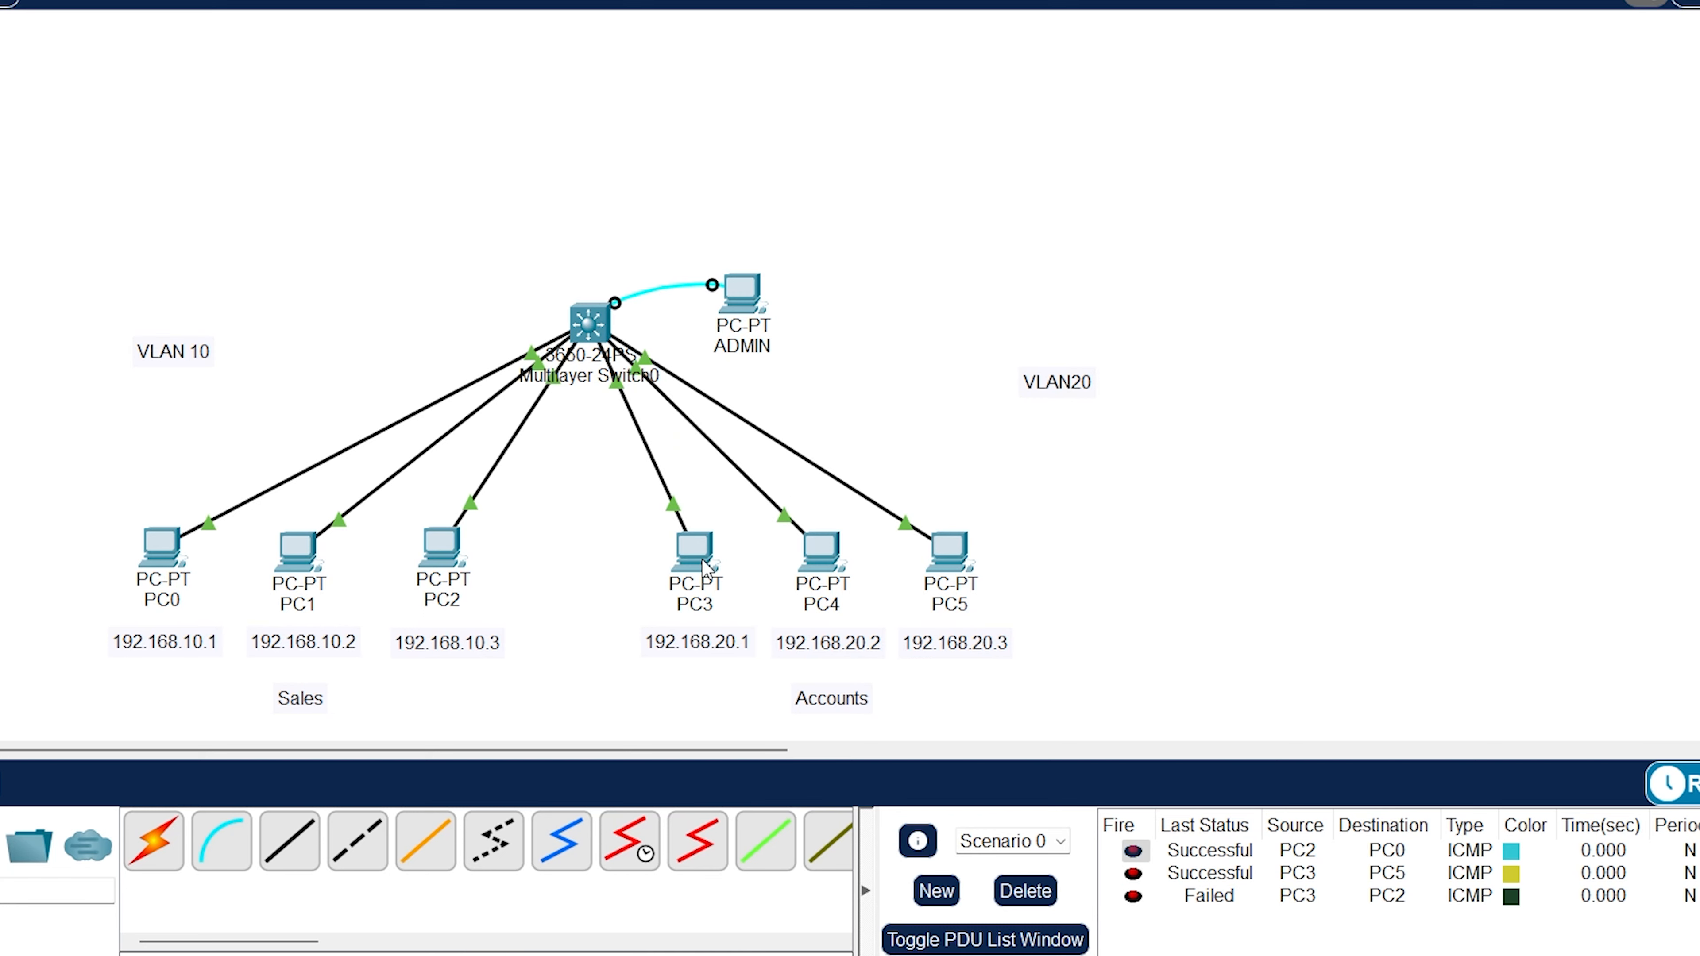
# Inspect the multilayer switch's port summary and its command-line session, then close the switch window.
pyautogui.moveTo(702, 564)
pyautogui.moveTo(601, 320)
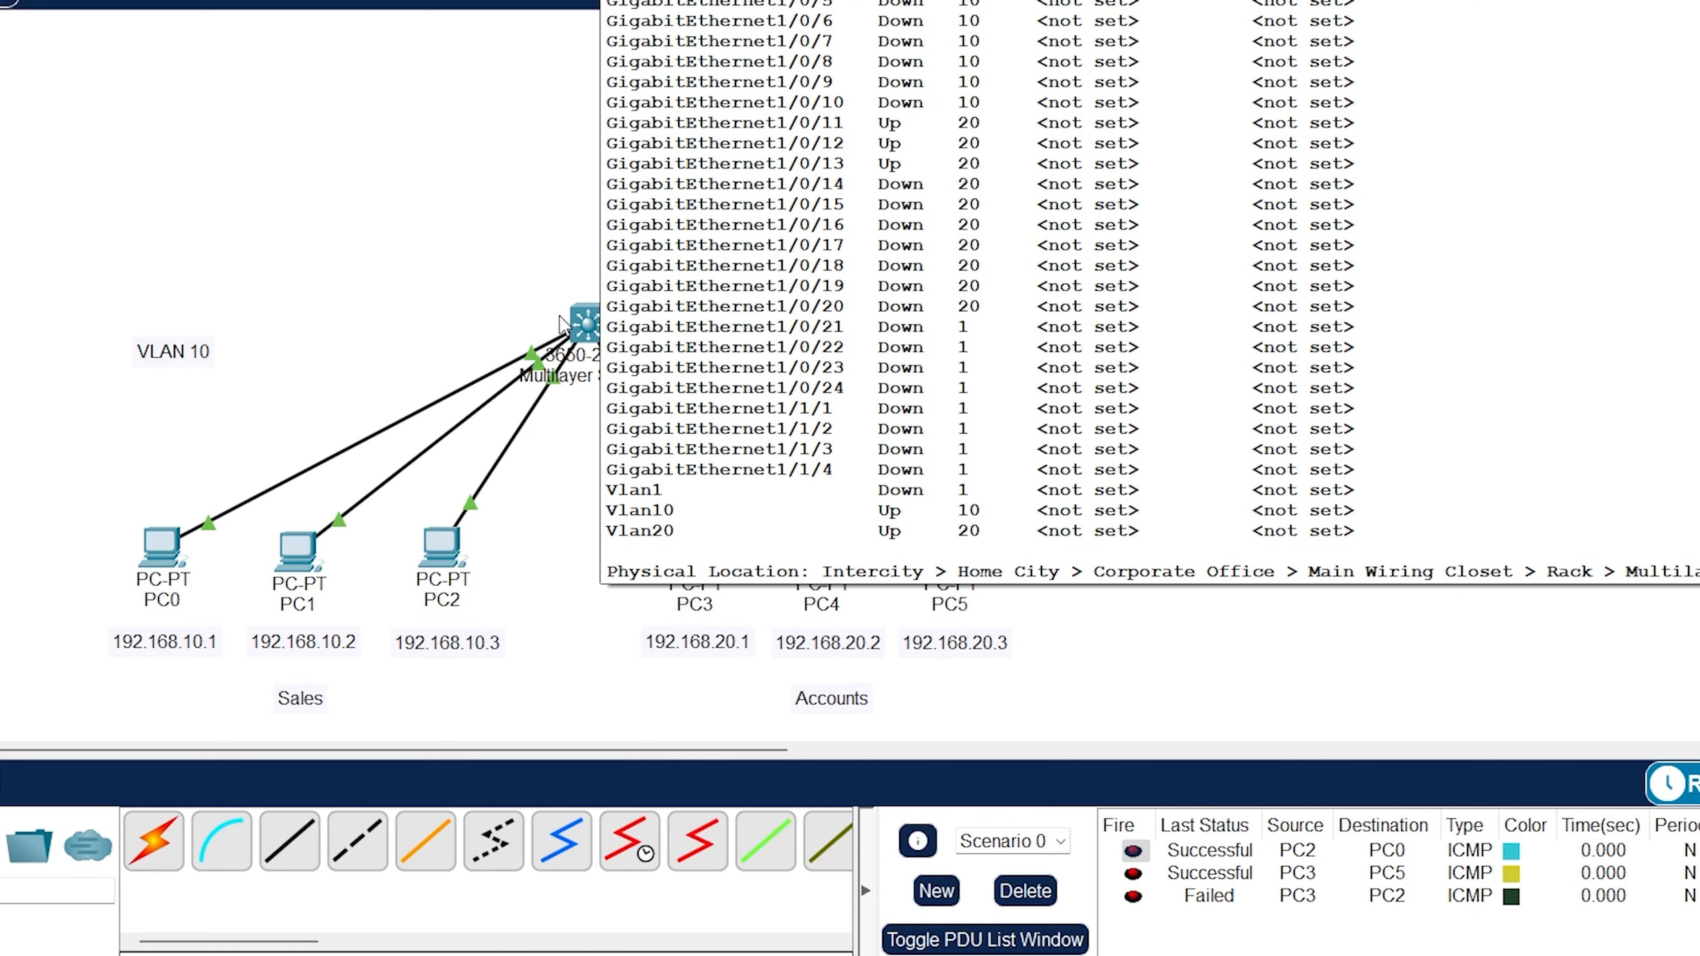
pyautogui.click(586, 327)
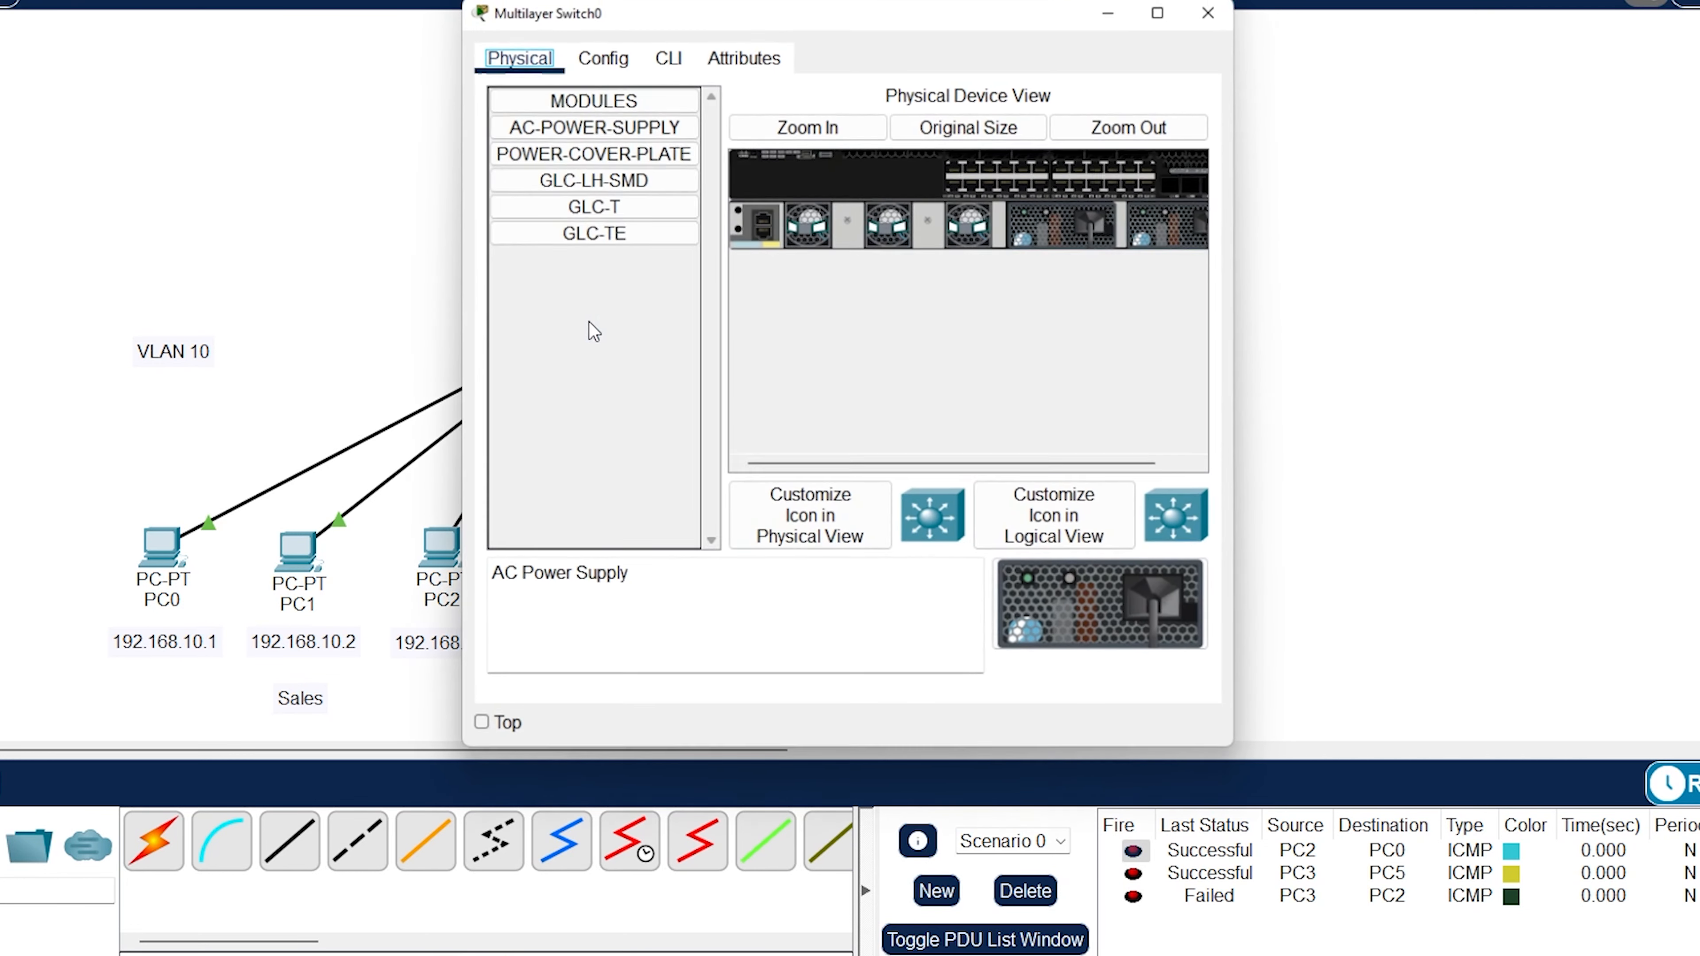
pyautogui.click(676, 55)
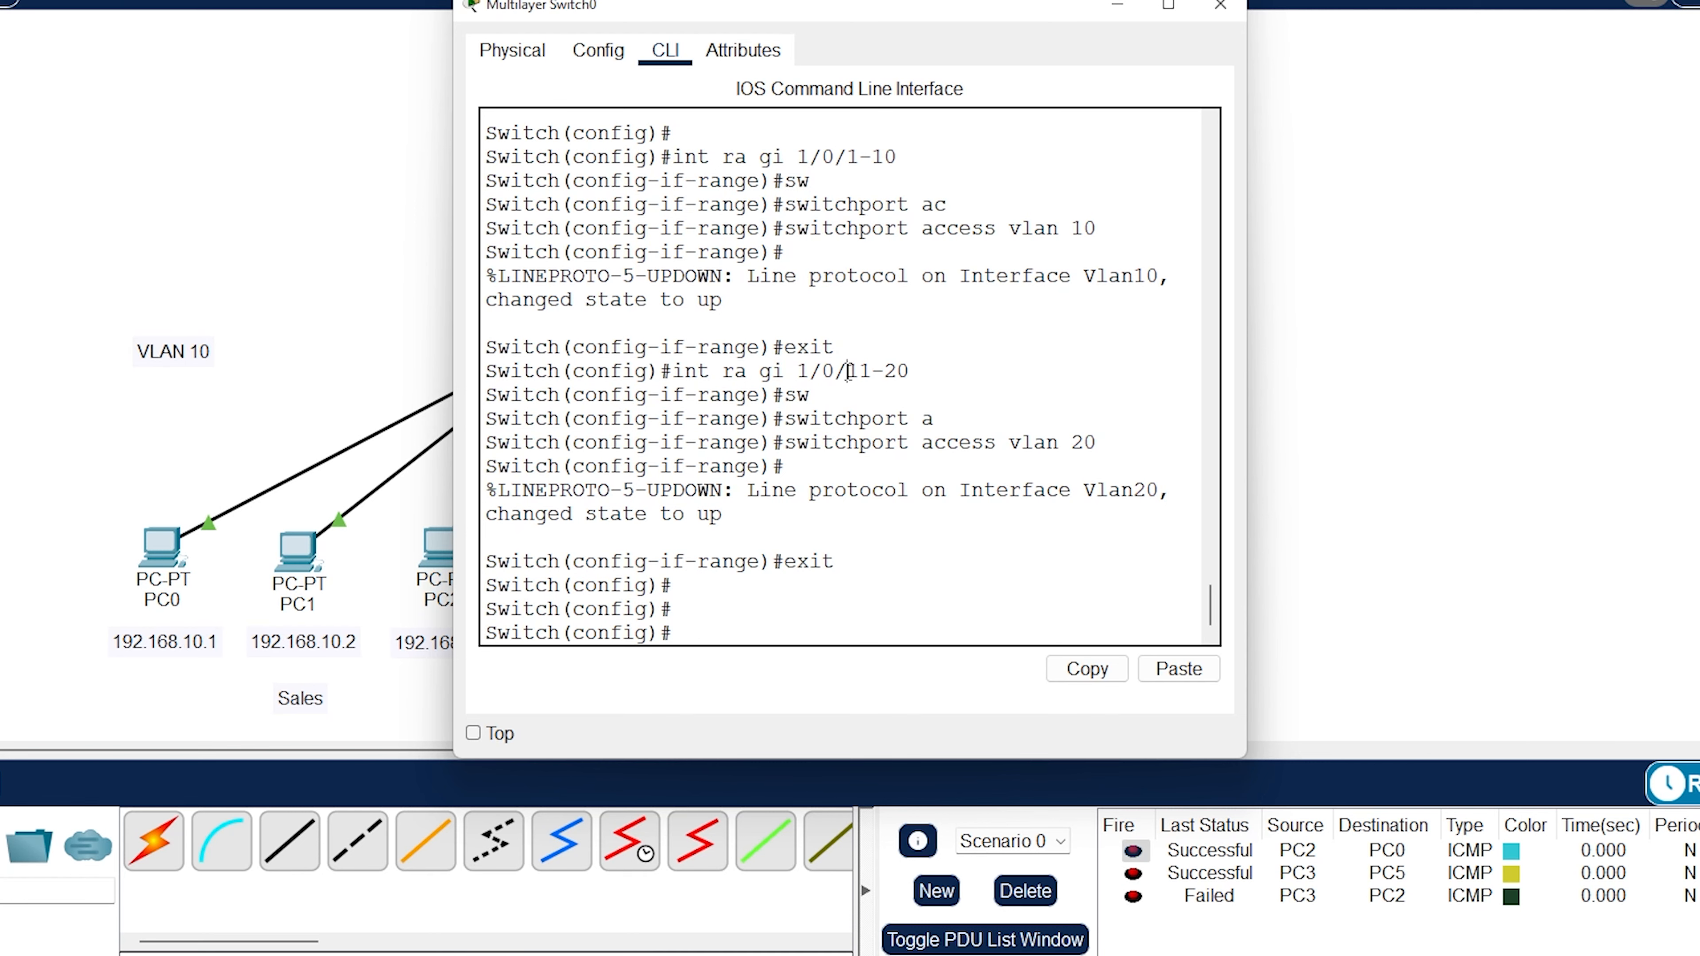
pyautogui.click(1220, 7)
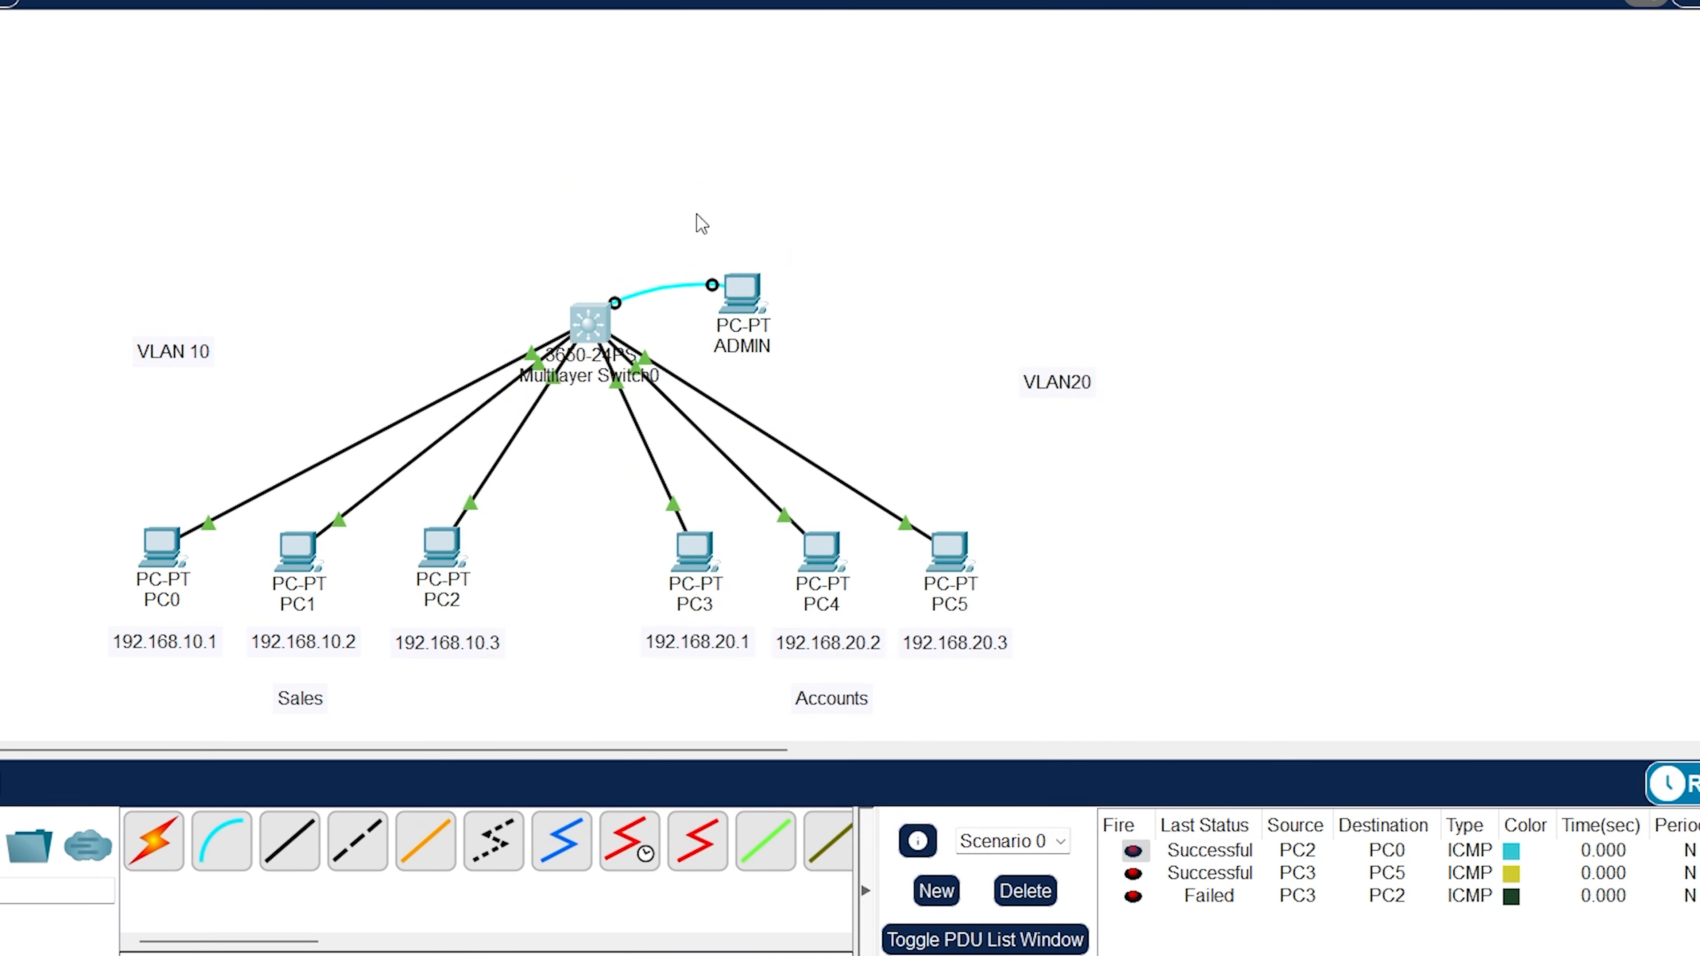
# From the ADMIN terminal, give the VLAN 10 interface IP address 192.168.10.254 with mask 255.255.255.0 and return to global configuration mode.
pyautogui.click(747, 300)
pyautogui.press('Return')
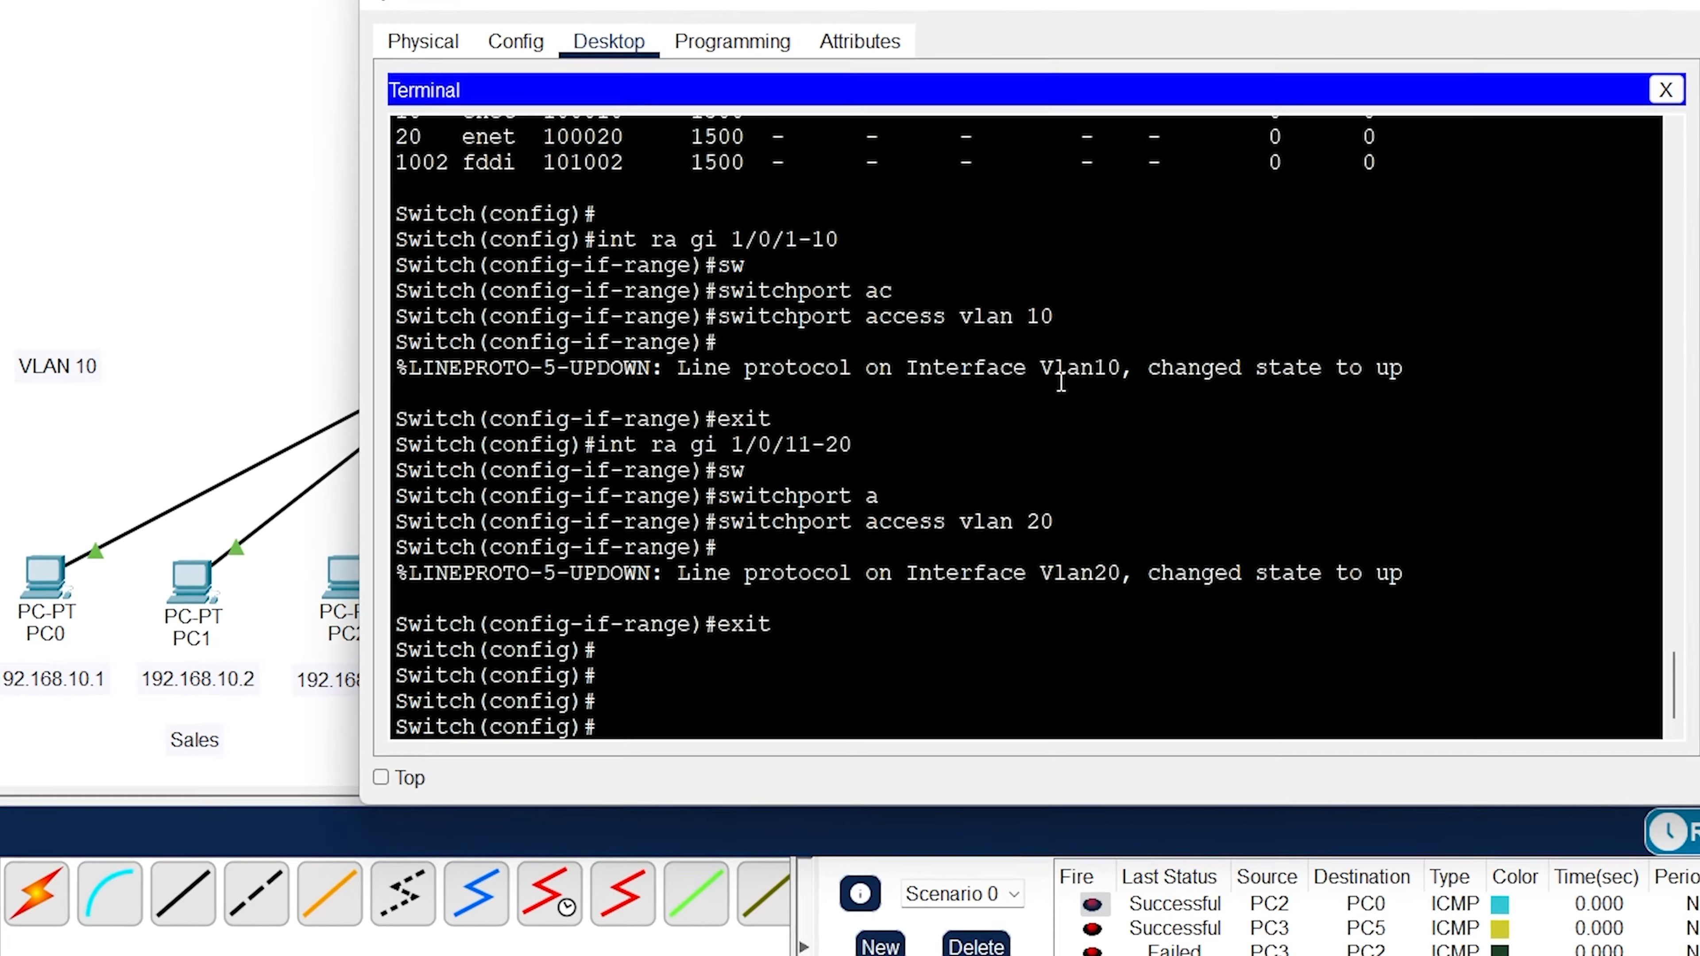
pyautogui.press('Return')
pyautogui.press('Return')
pyautogui.write('int vlan 10')
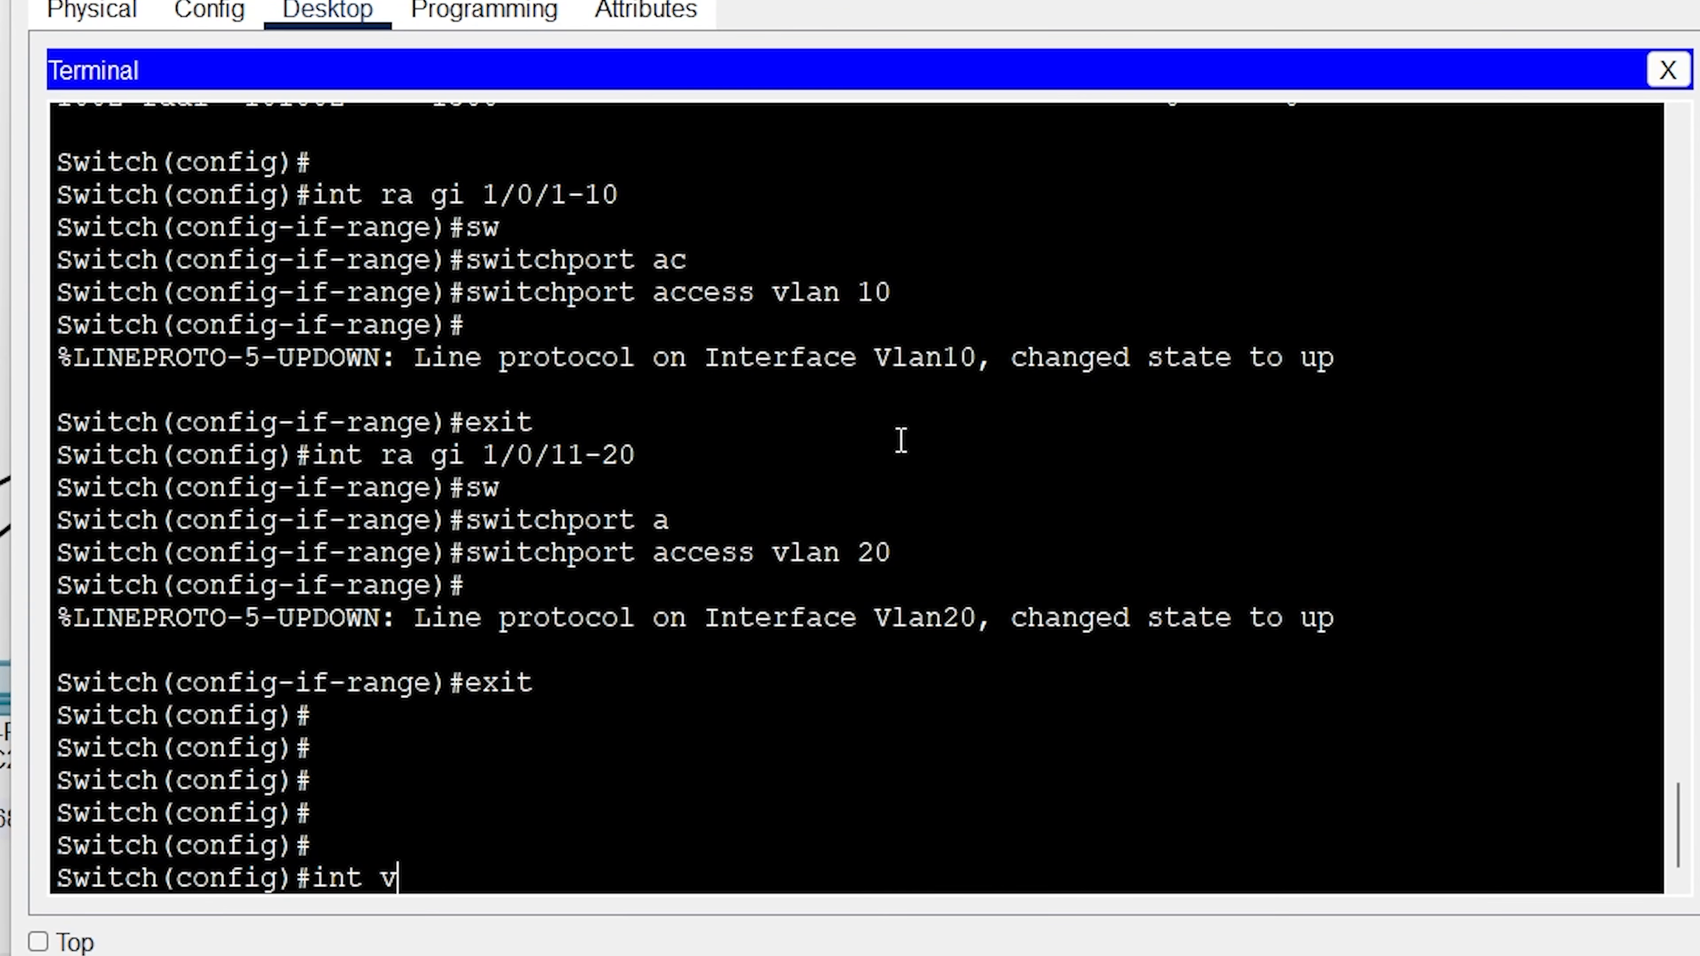
pyautogui.press('Return')
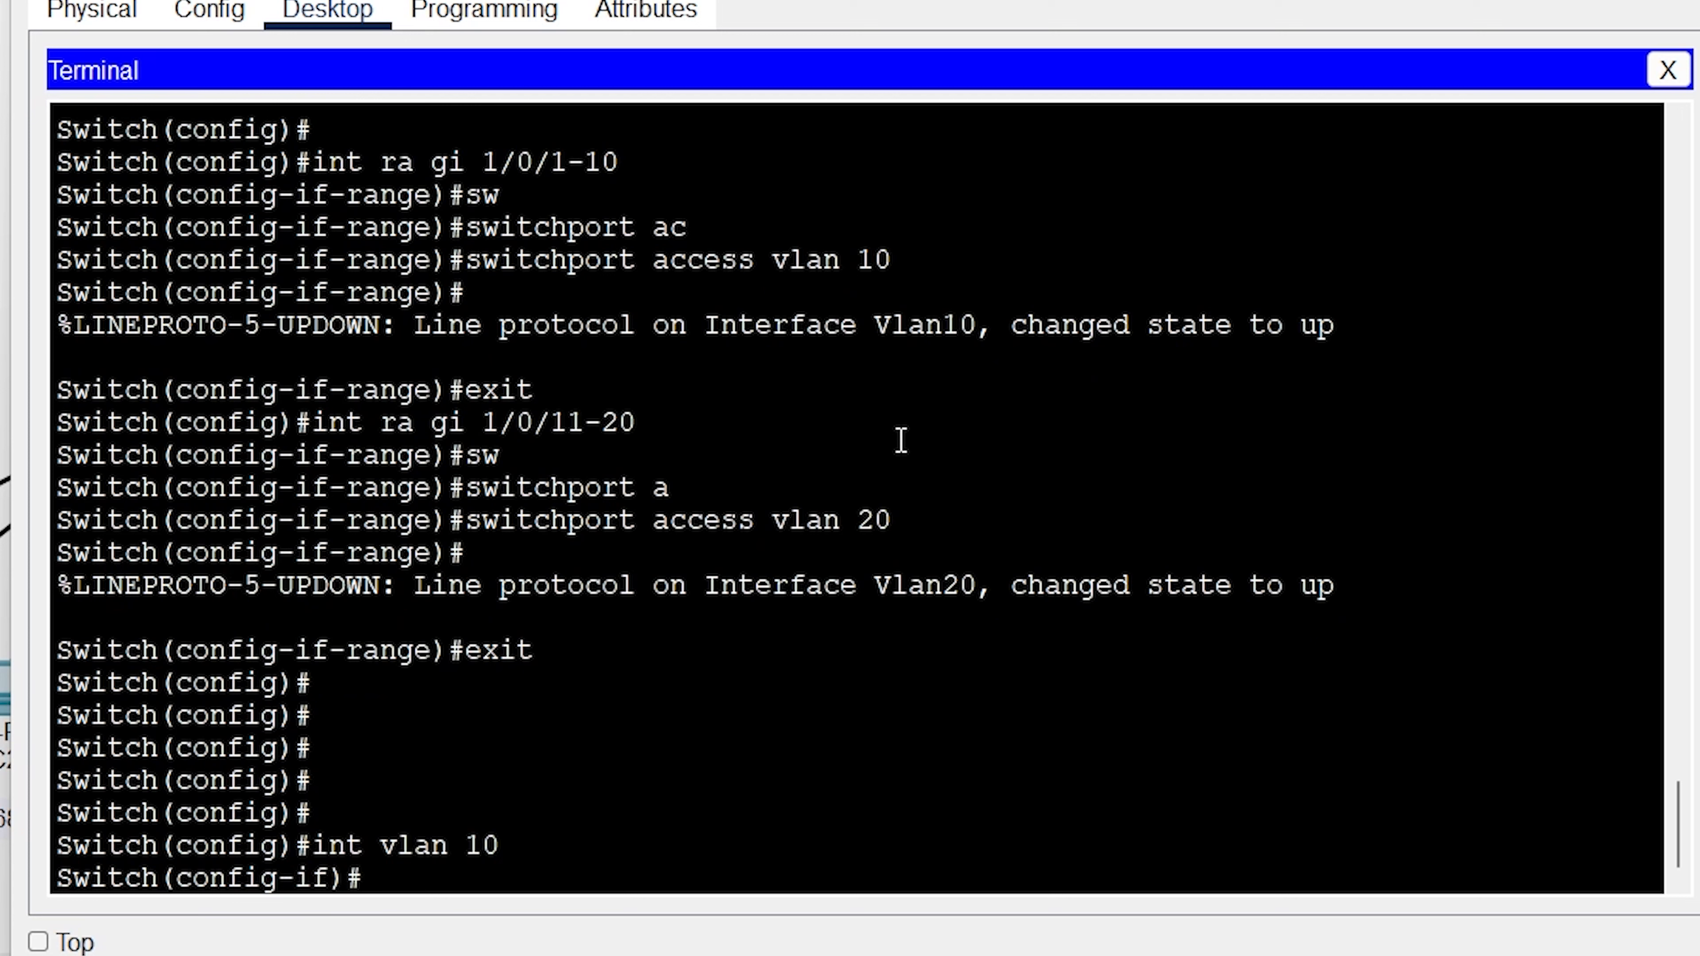
pyautogui.write('ip address')
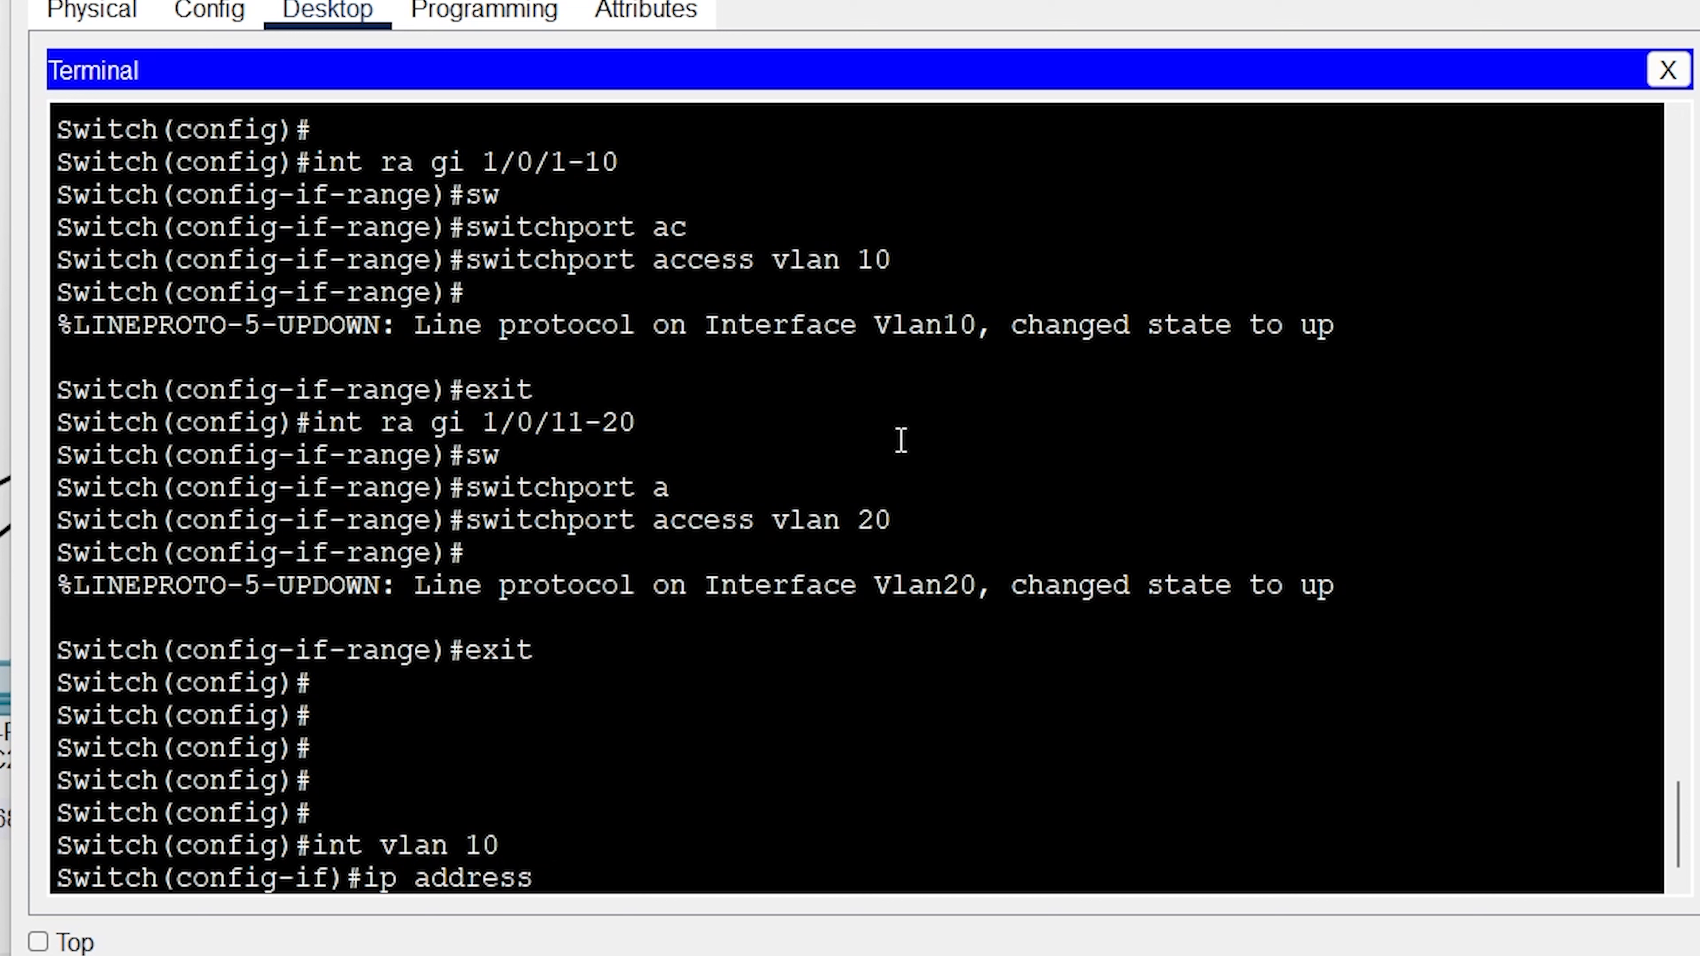
pyautogui.write('192.168.10')
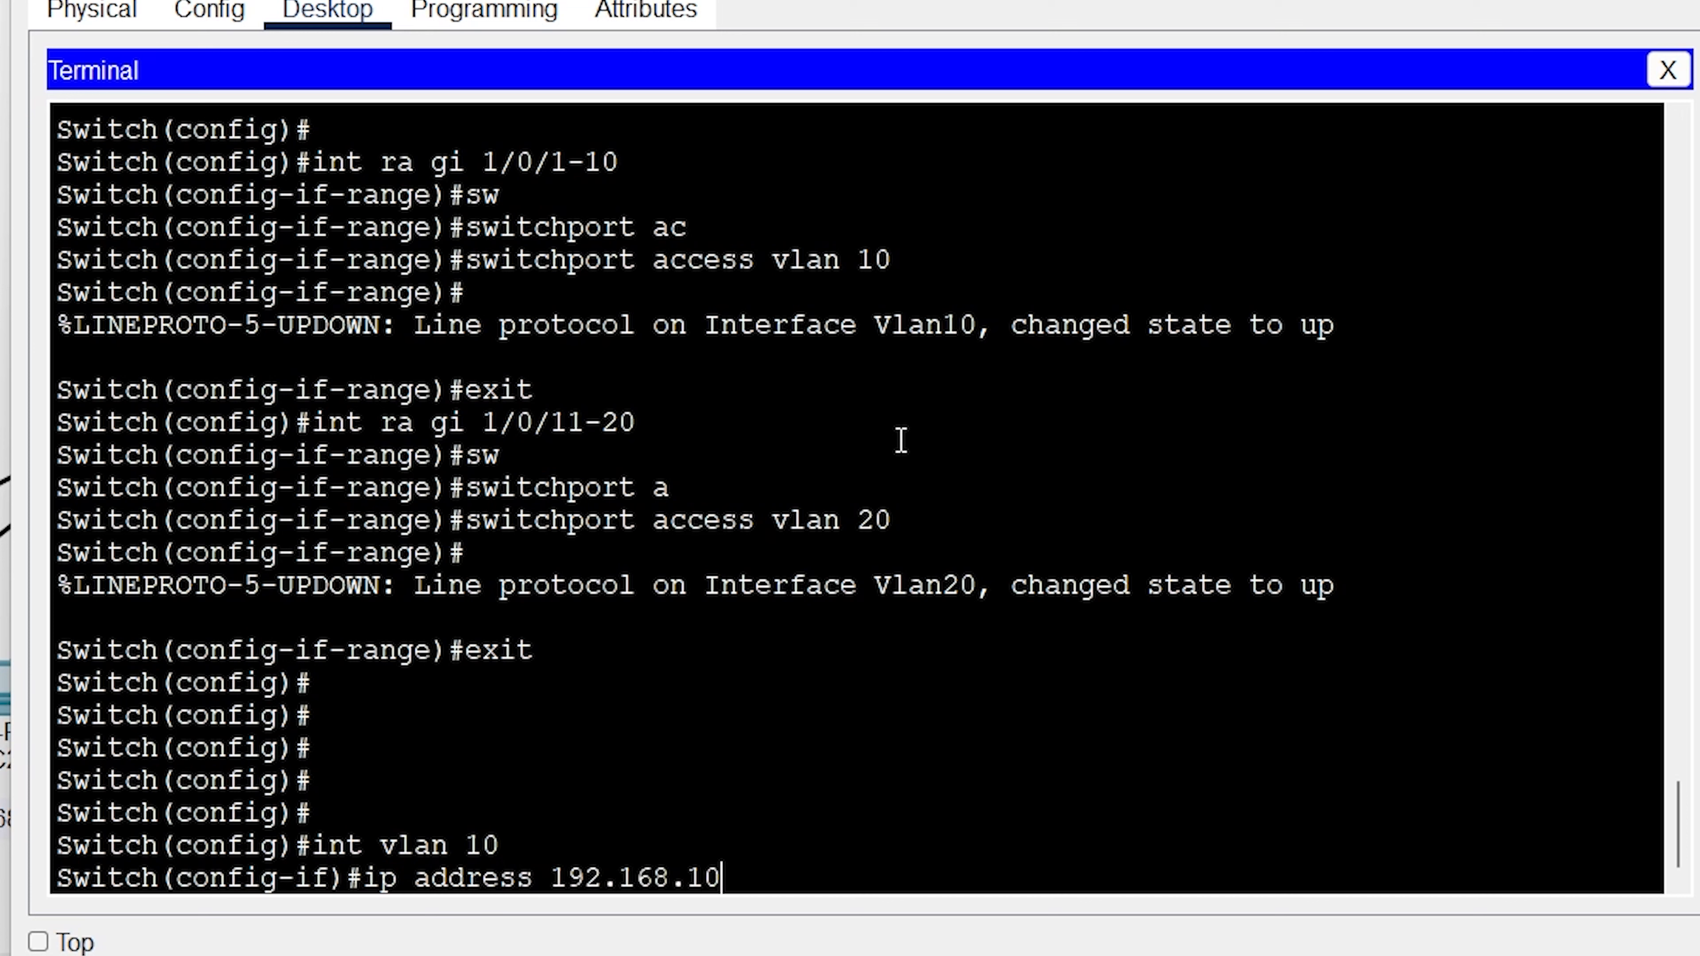
pyautogui.write('.254 255.255.255.0')
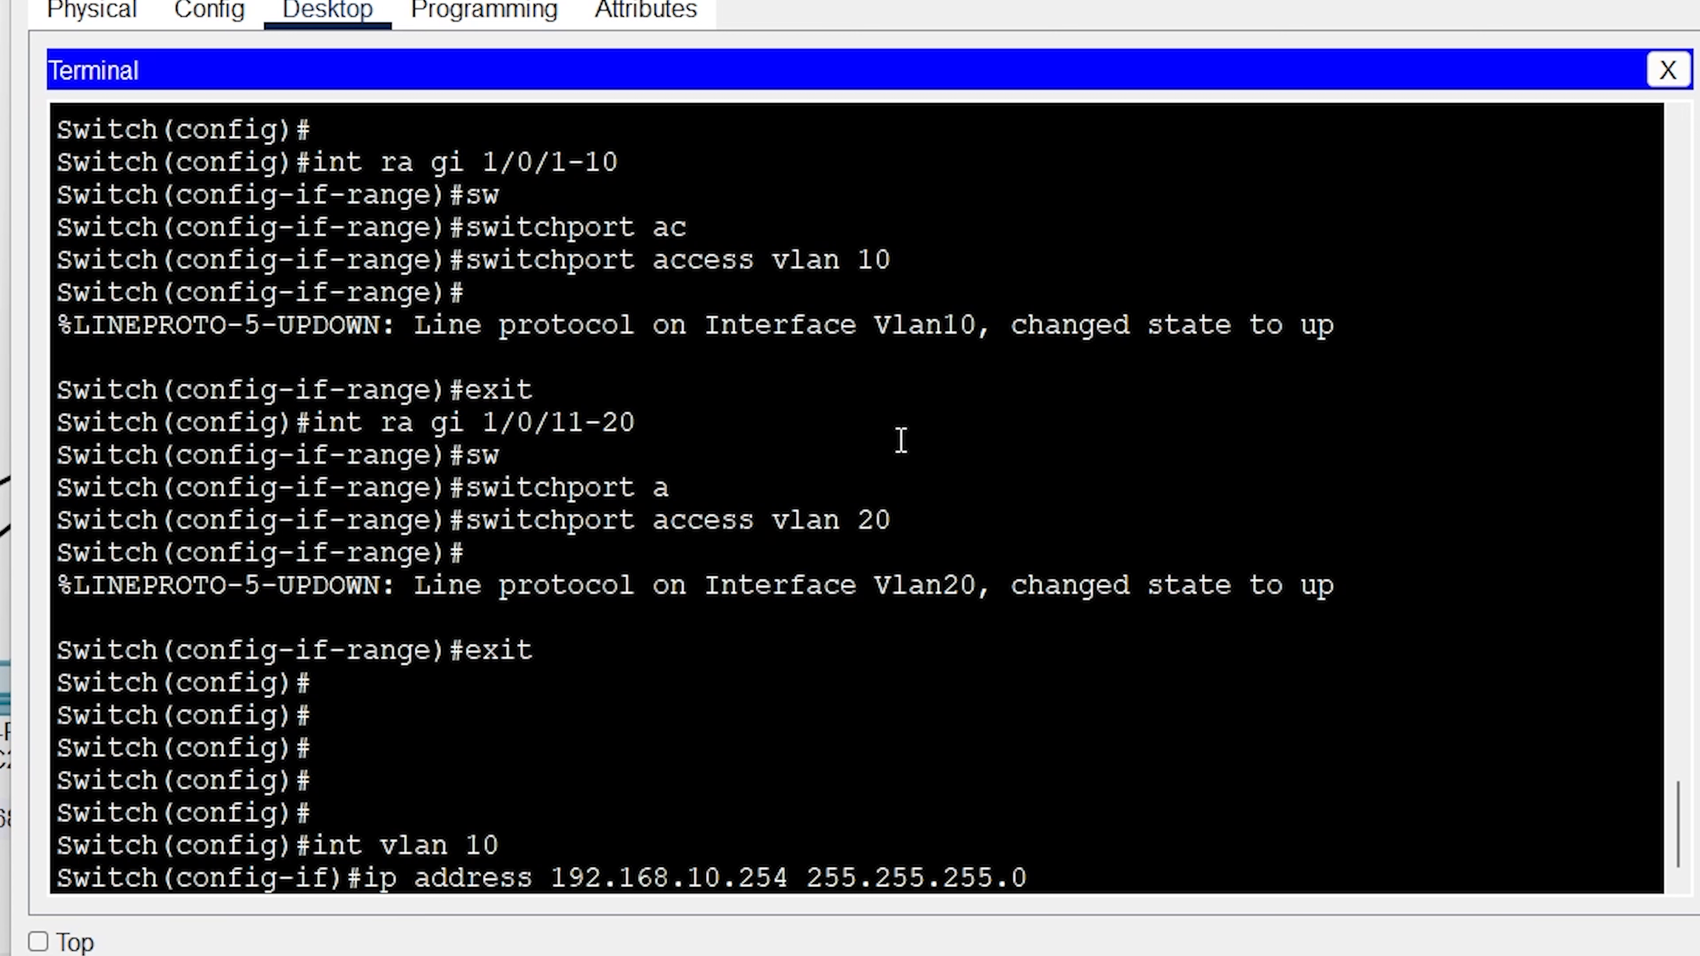
pyautogui.press('Return')
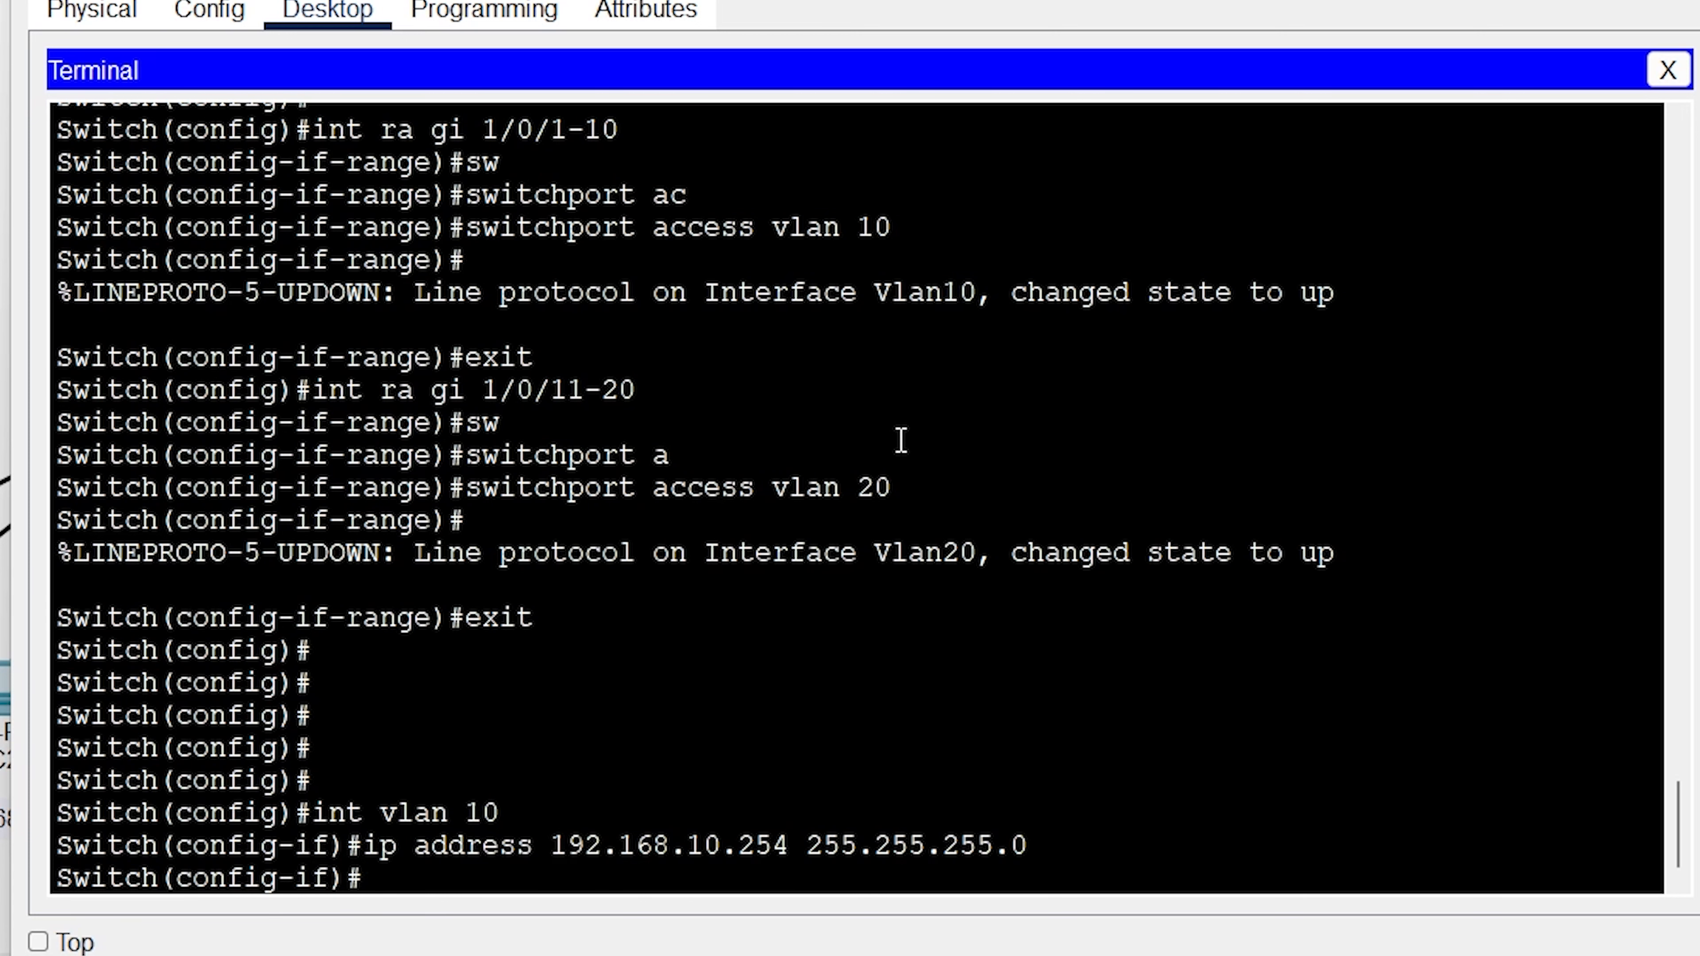
pyautogui.write('exit')
pyautogui.press('Return')
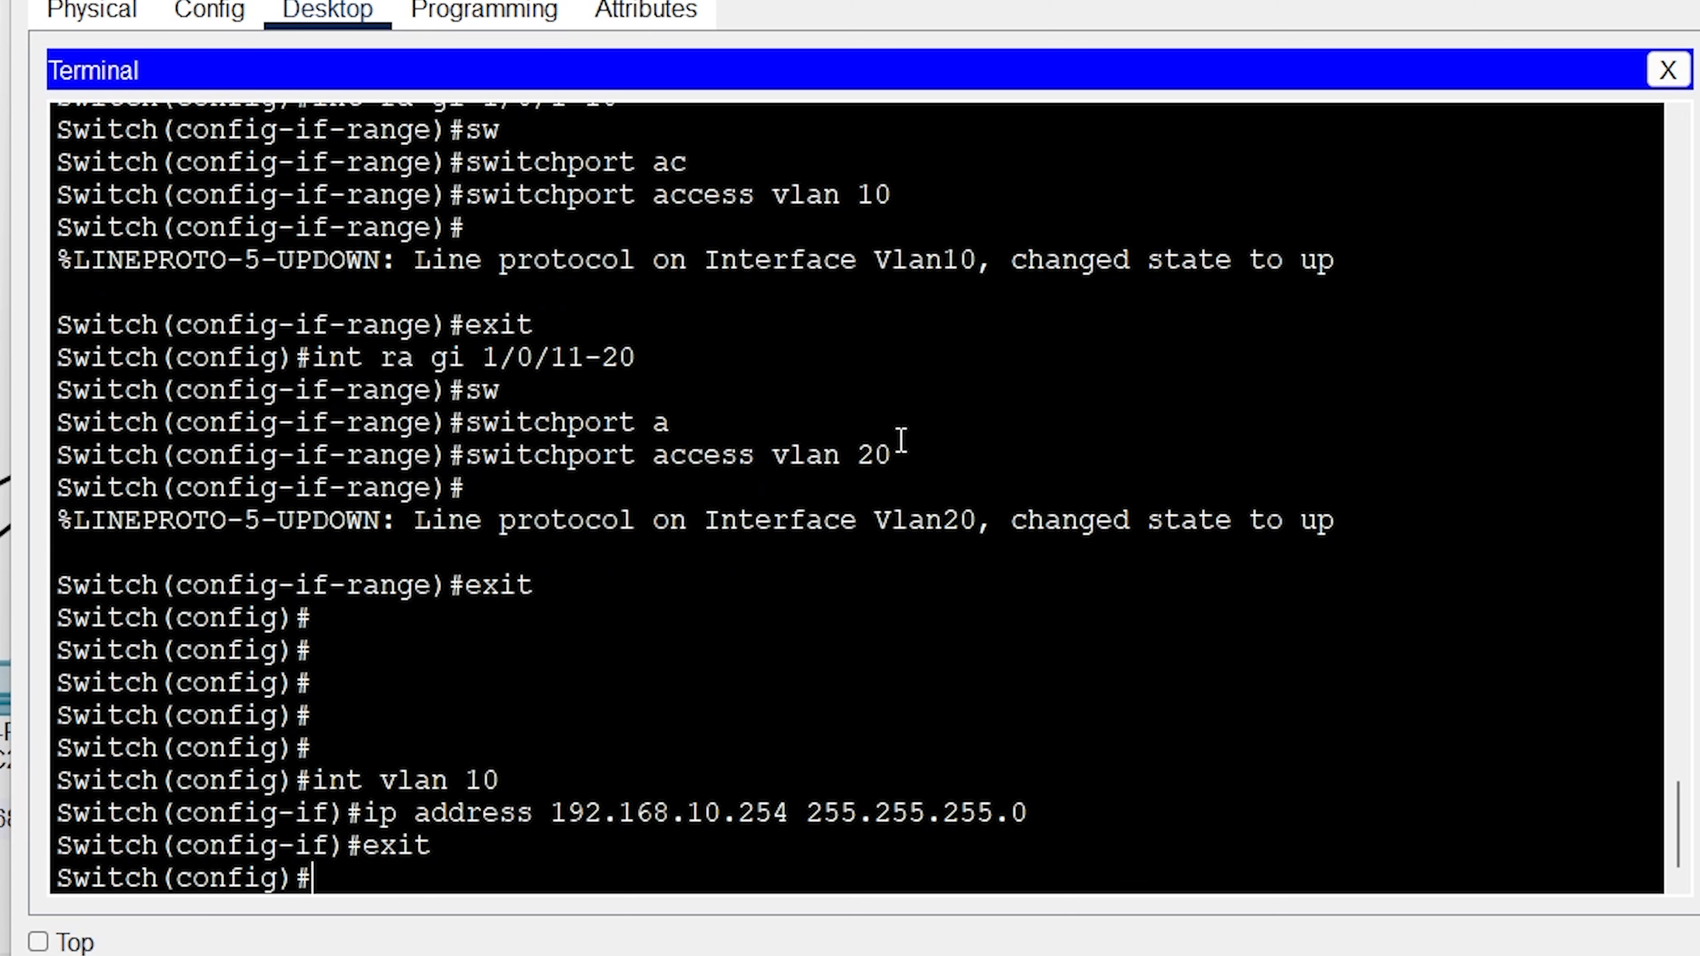
# Give the VLAN 20 interface IP address 192.168.20.254 with mask 255.255.255.0 and return to global configuration mode.
pyautogui.write('int vlan 20')
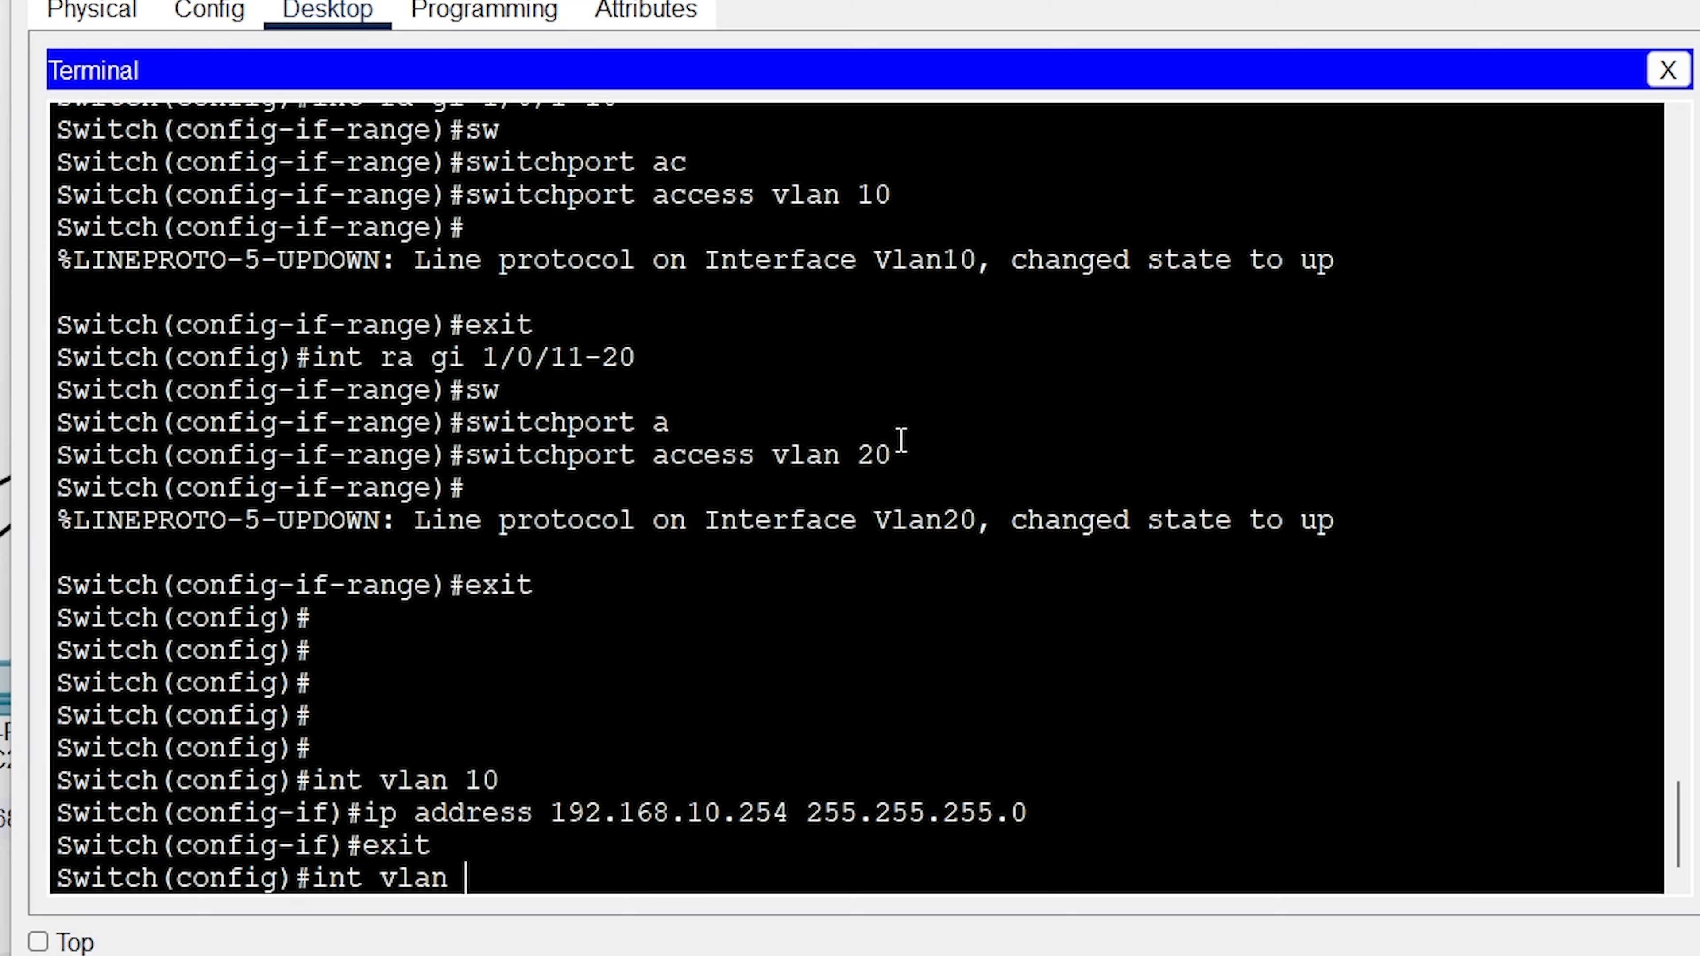
pyautogui.press('Return')
pyautogui.press('Up')
pyautogui.press('Up')
pyautogui.press('Up')
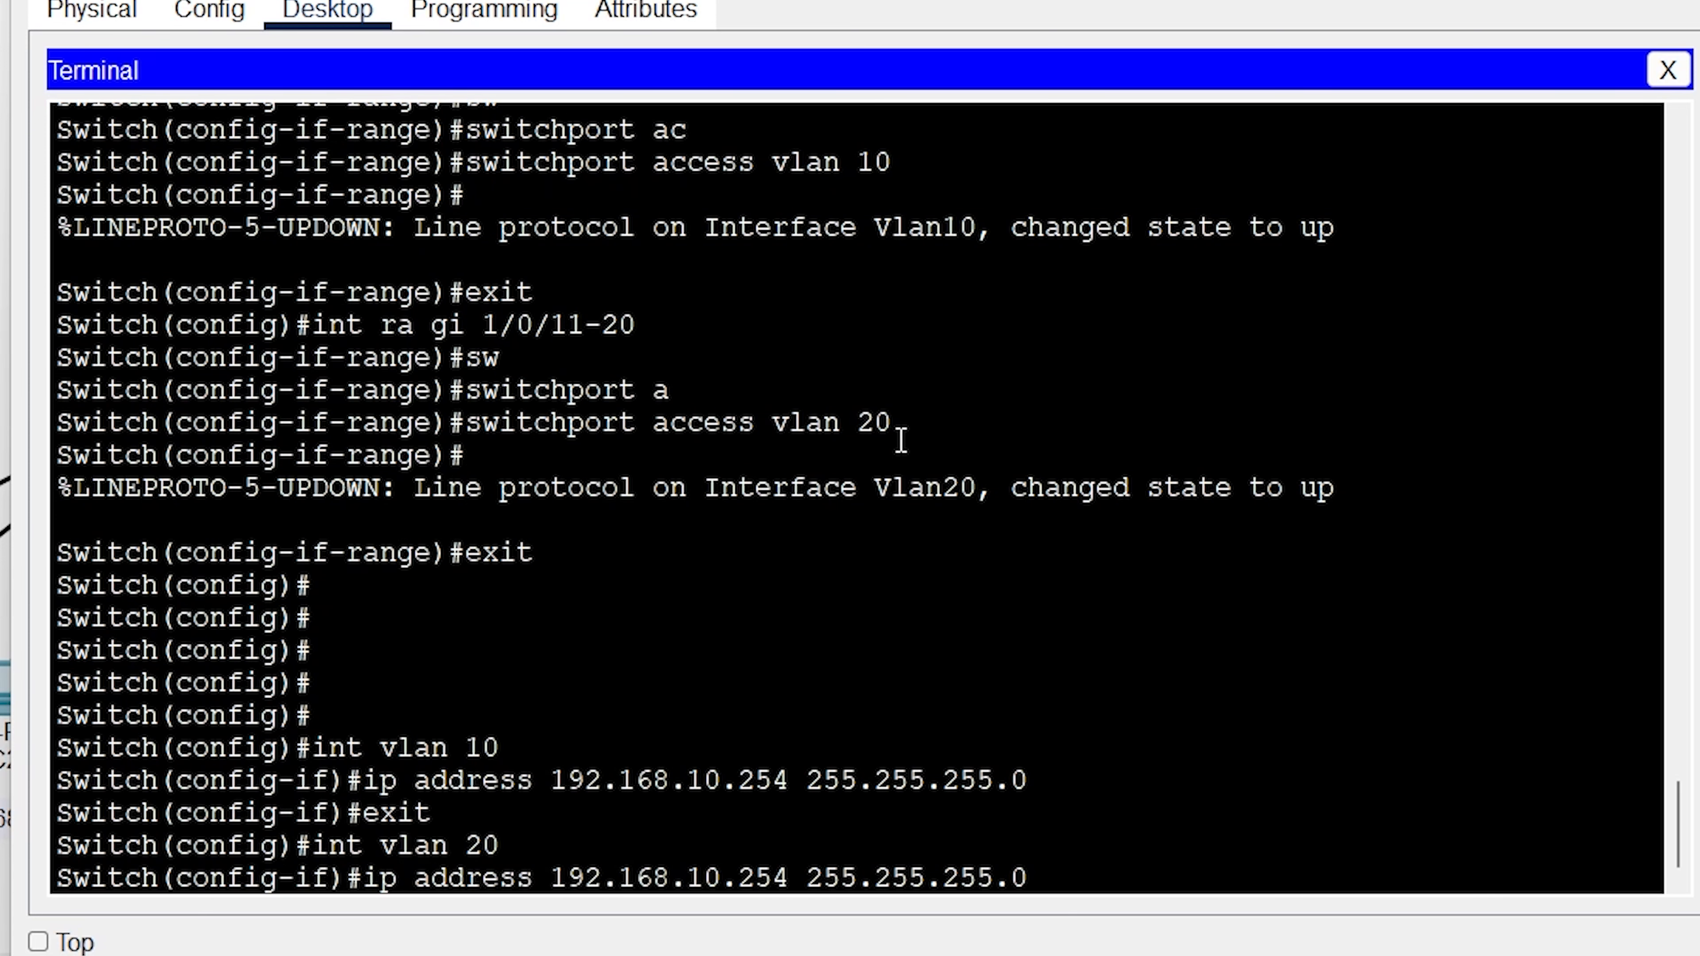
pyautogui.press('Left')
pyautogui.press('Left')
pyautogui.press('Left')
pyautogui.press('Left')
pyautogui.press('Left')
pyautogui.press('Left')
pyautogui.press('Left')
pyautogui.press('Left')
pyautogui.press('Left')
pyautogui.press('Left')
pyautogui.press('Left')
pyautogui.press('Left')
pyautogui.press('Left')
pyautogui.press('Left')
pyautogui.press('Left')
pyautogui.press('Left')
pyautogui.press('Left')
pyautogui.press('Left')
pyautogui.press('BackSpace')
pyautogui.write('2')
pyautogui.press('Return')
pyautogui.write('exot')
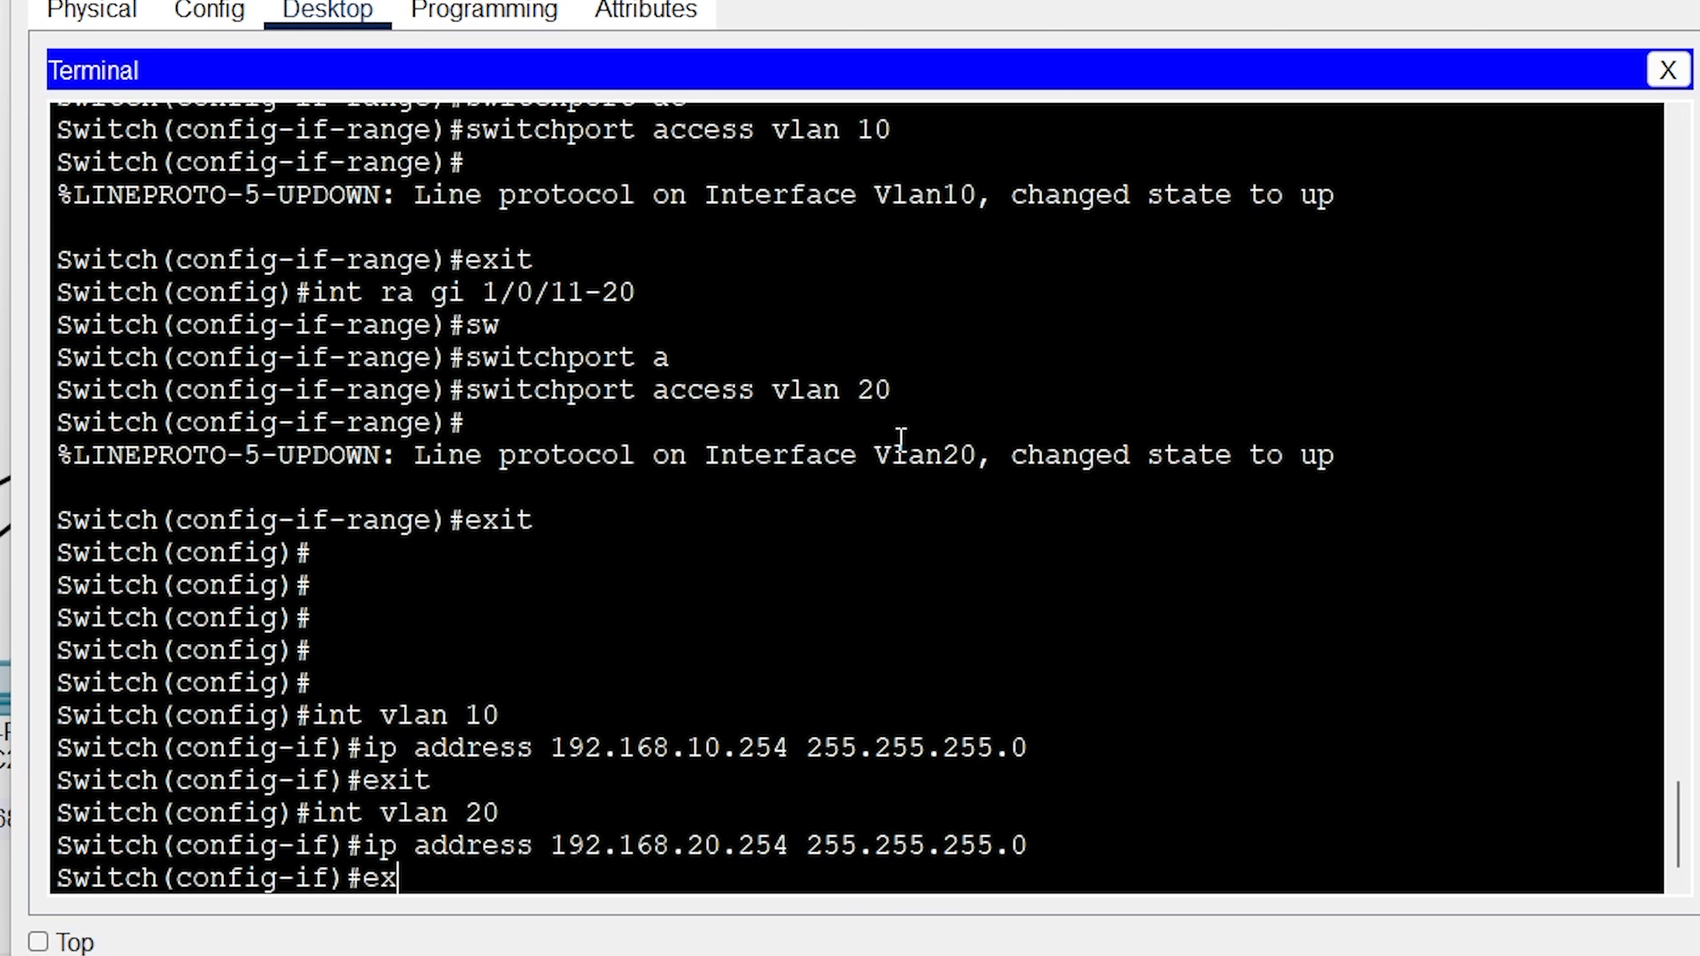
pyautogui.press('BackSpace')
pyautogui.press('BackSpace')
pyautogui.write('ot')
pyautogui.press('BackSpace')
pyautogui.press('BackSpace')
pyautogui.write('it')
pyautogui.press('Return')
# Save the switch's running configuration to memory from configuration mode with do wr me.
pyautogui.write('do w')
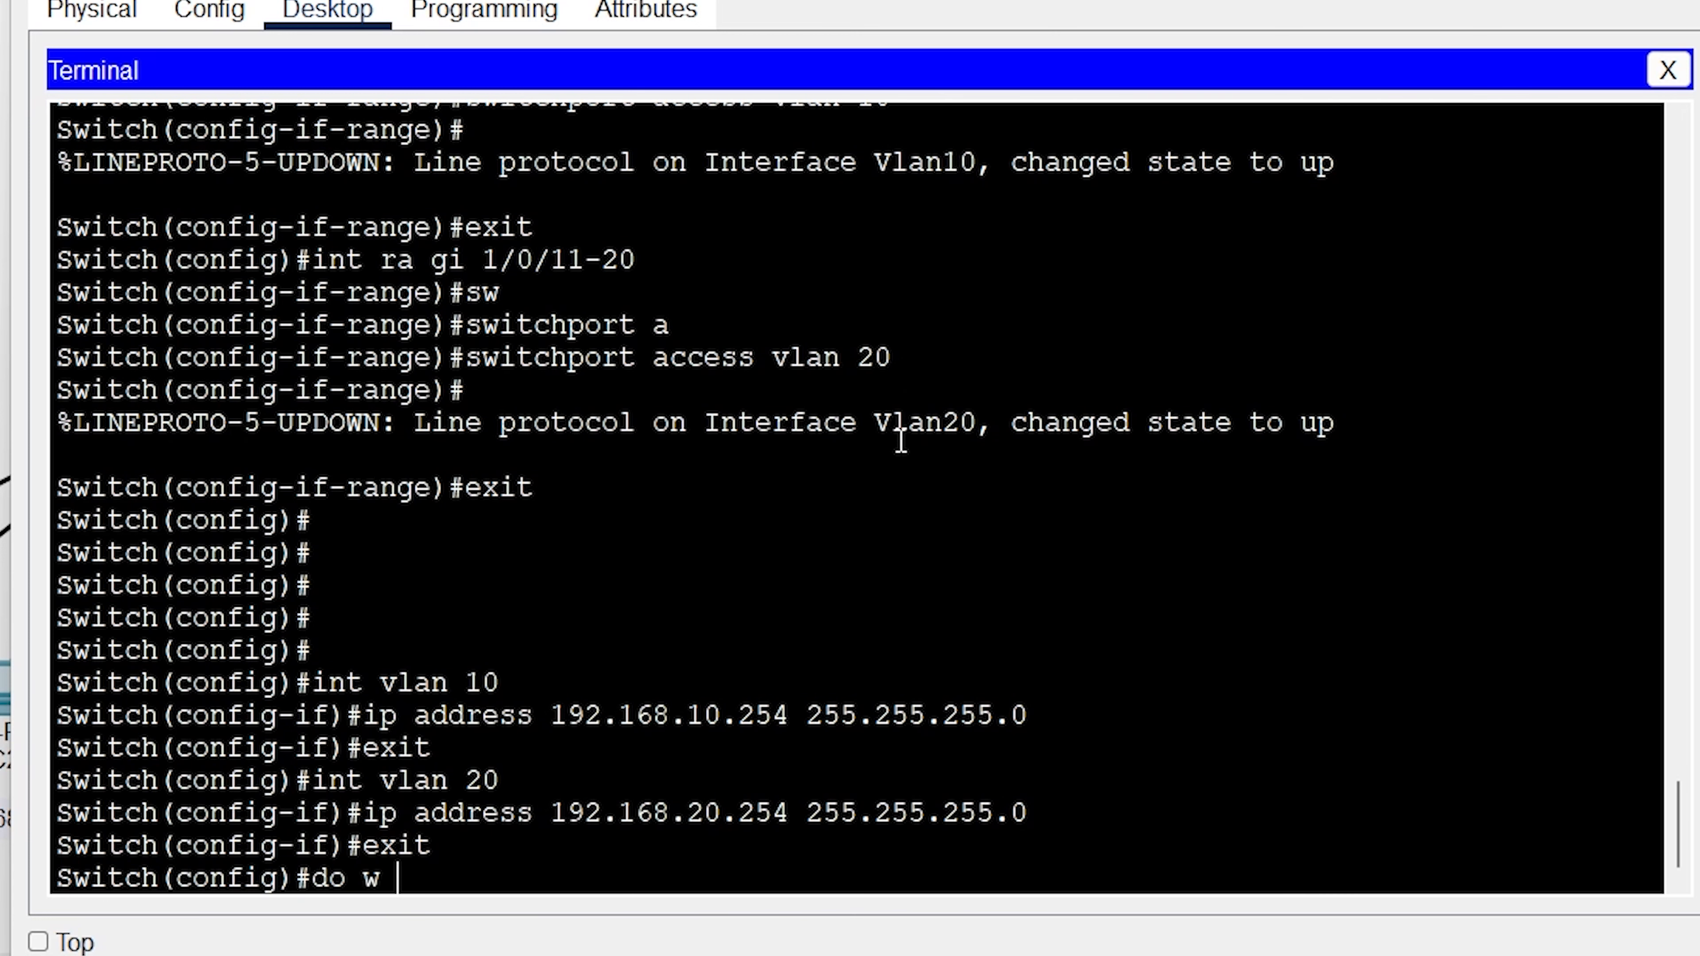
pyautogui.write('r me')
pyautogui.press('Return')
pyautogui.press('Return')
pyautogui.press('Return')
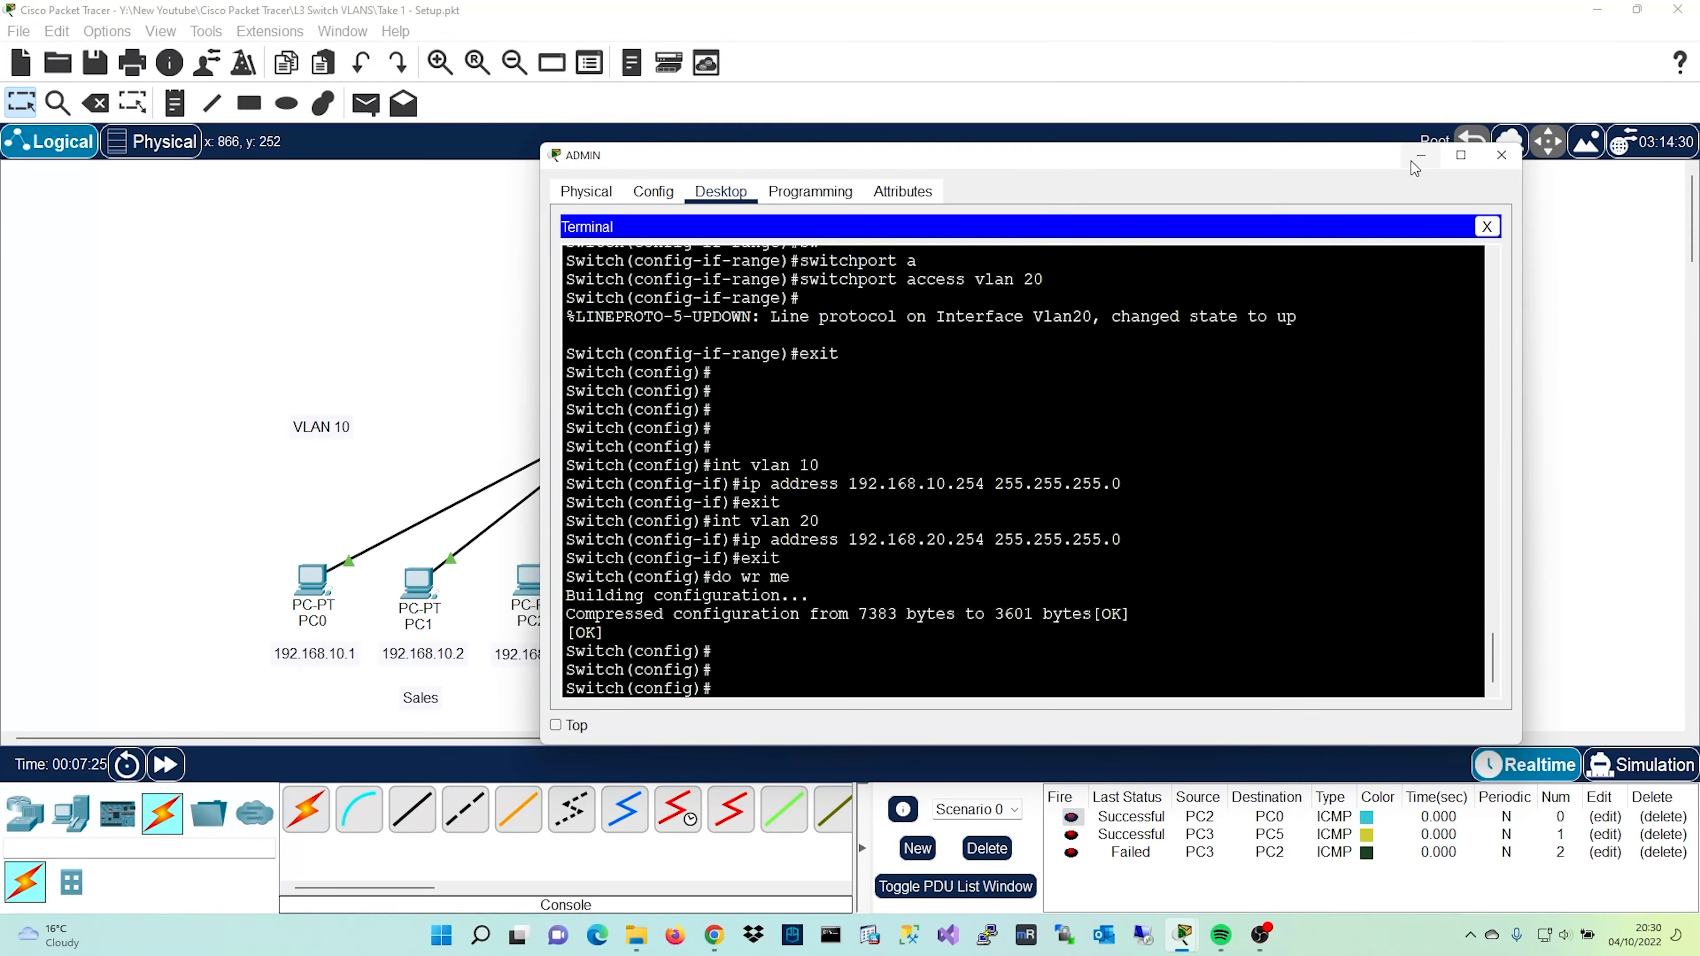
# Check the IP addresses of the VLAN interfaces in the multilayer switch's port summary, then reopen the ADMIN terminal.
pyautogui.click(1414, 160)
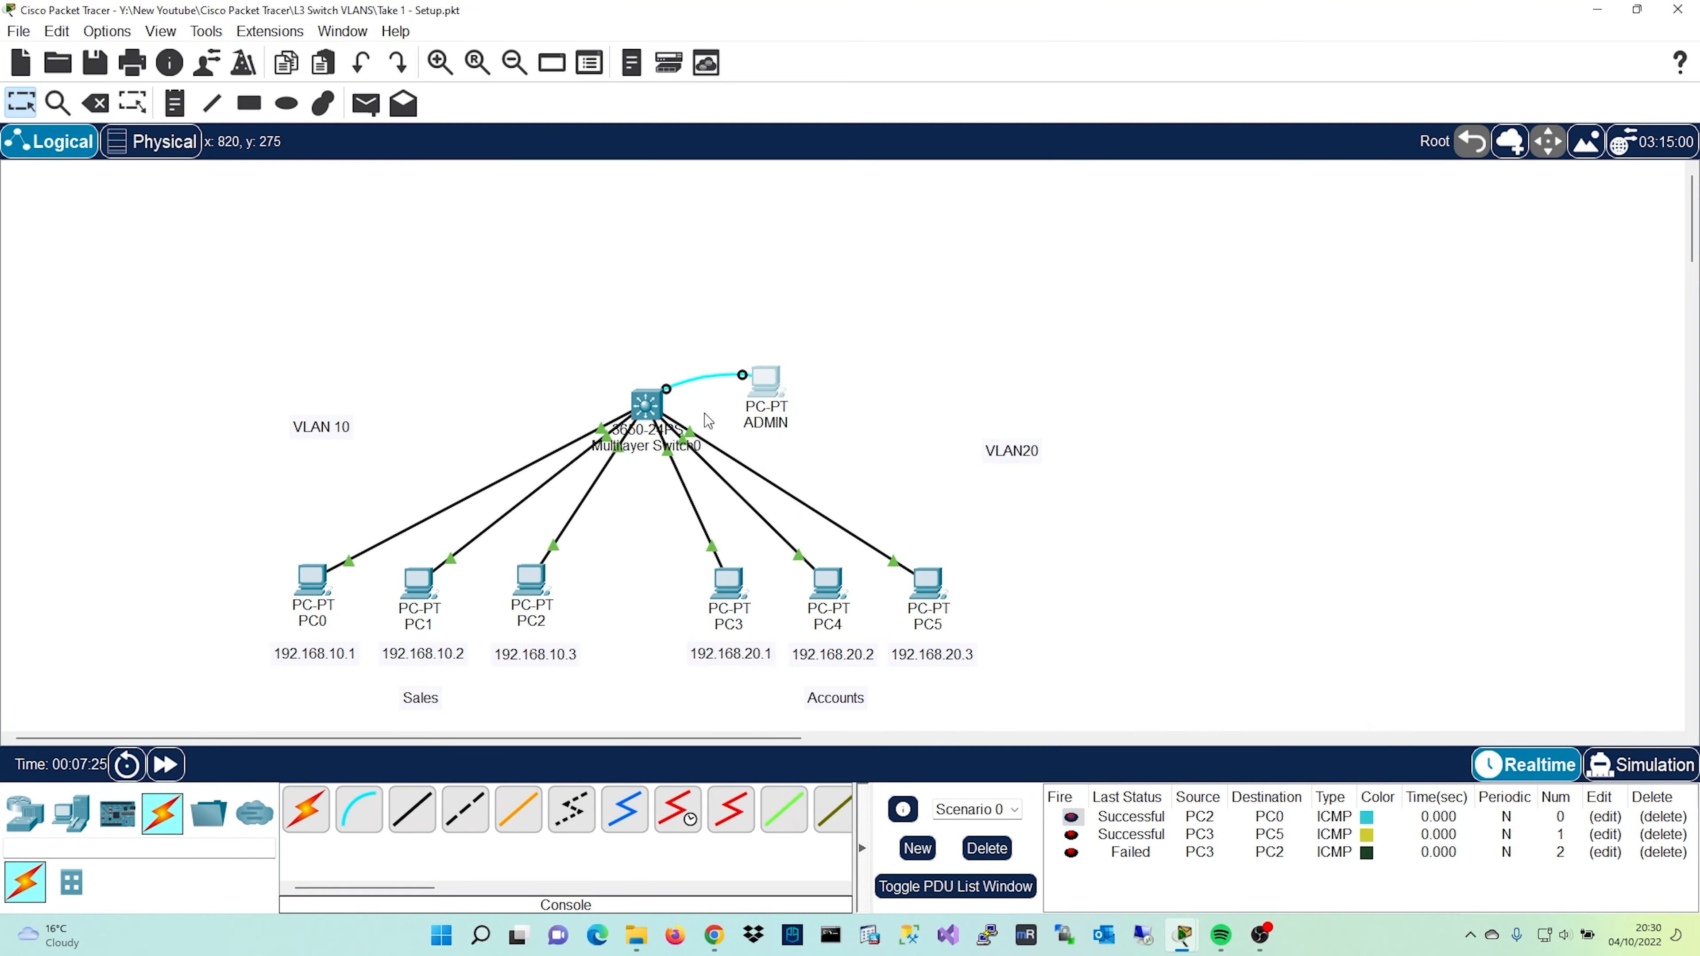
pyautogui.moveTo(648, 406)
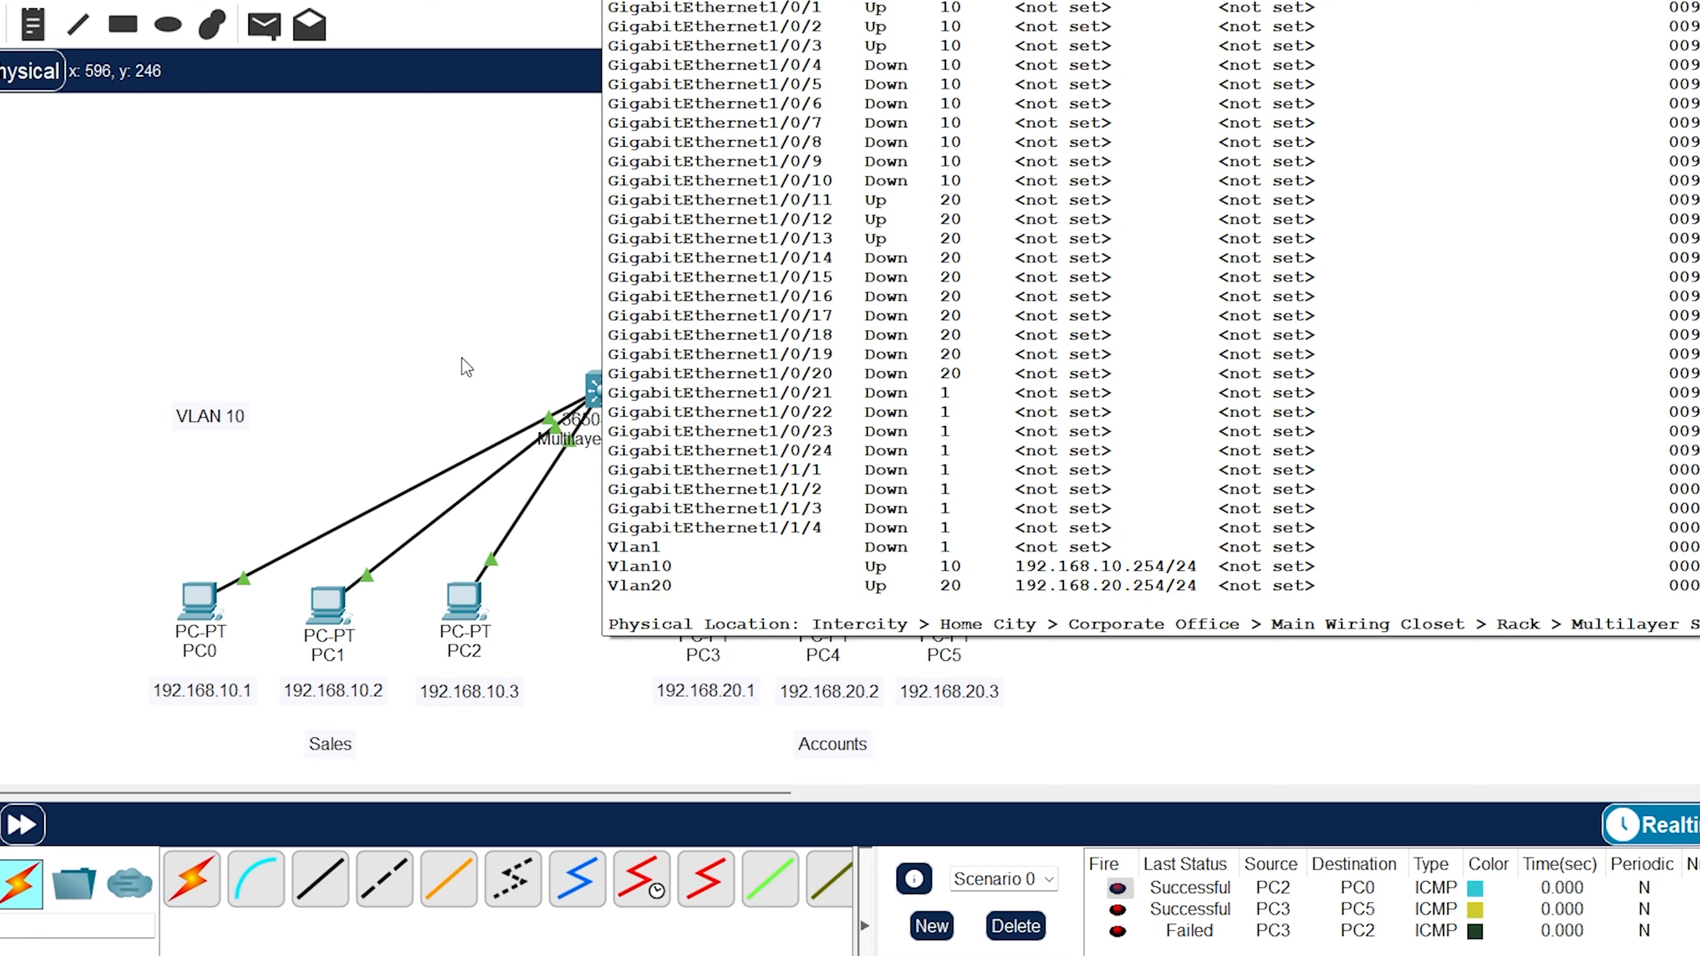
pyautogui.click(739, 359)
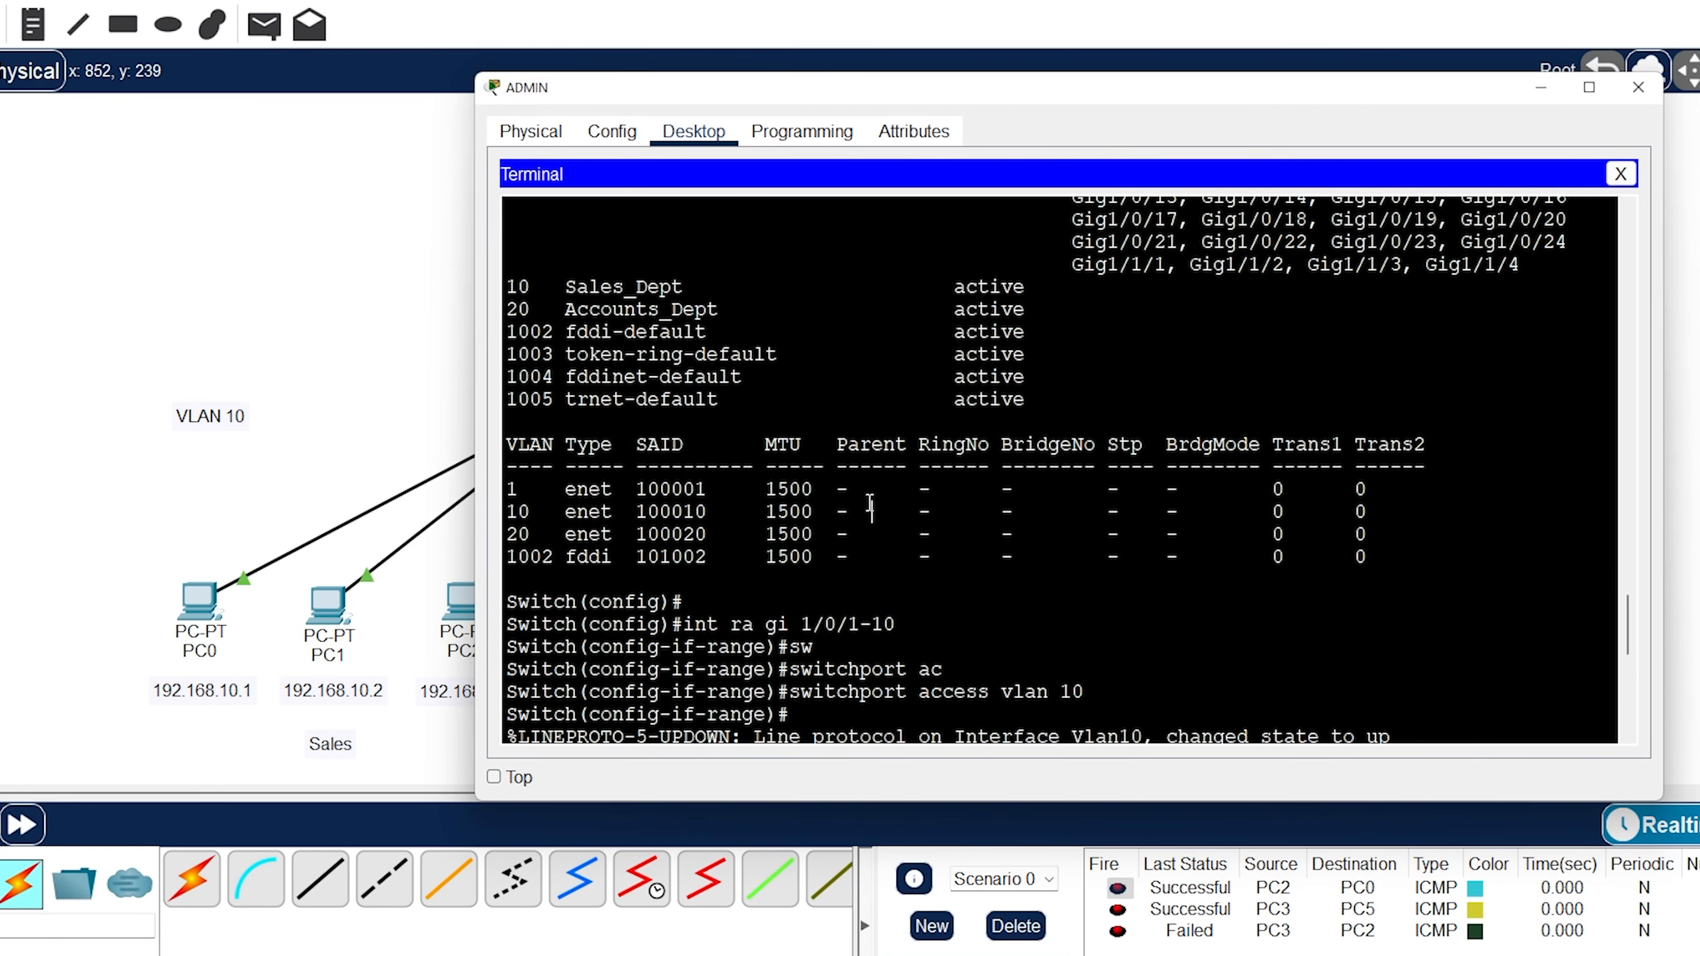
# Enable routing on the layer 3 switch from global configuration mode with the ip routing command.
pyautogui.scroll(-10, 870, 503)
pyautogui.write('ip routing')
pyautogui.press('Return')
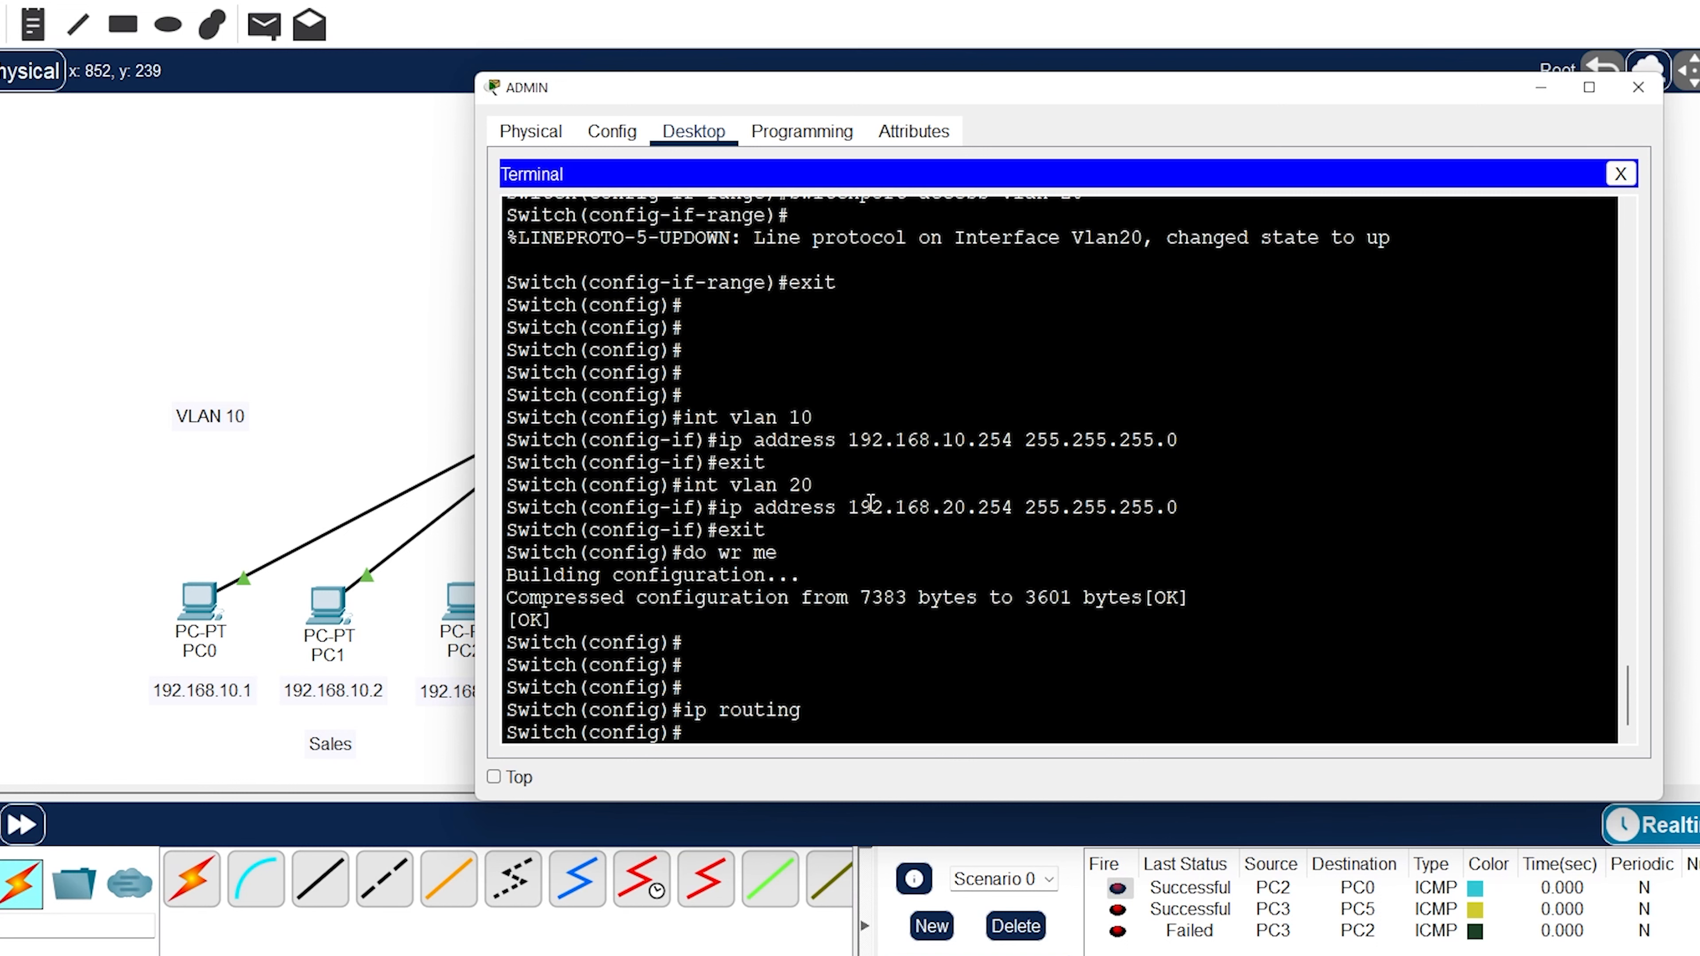
# Display the switch's routing table from configuration mode with do show ip route, then close the ADMIN window.
pyautogui.write('do show route')
pyautogui.press('Return')
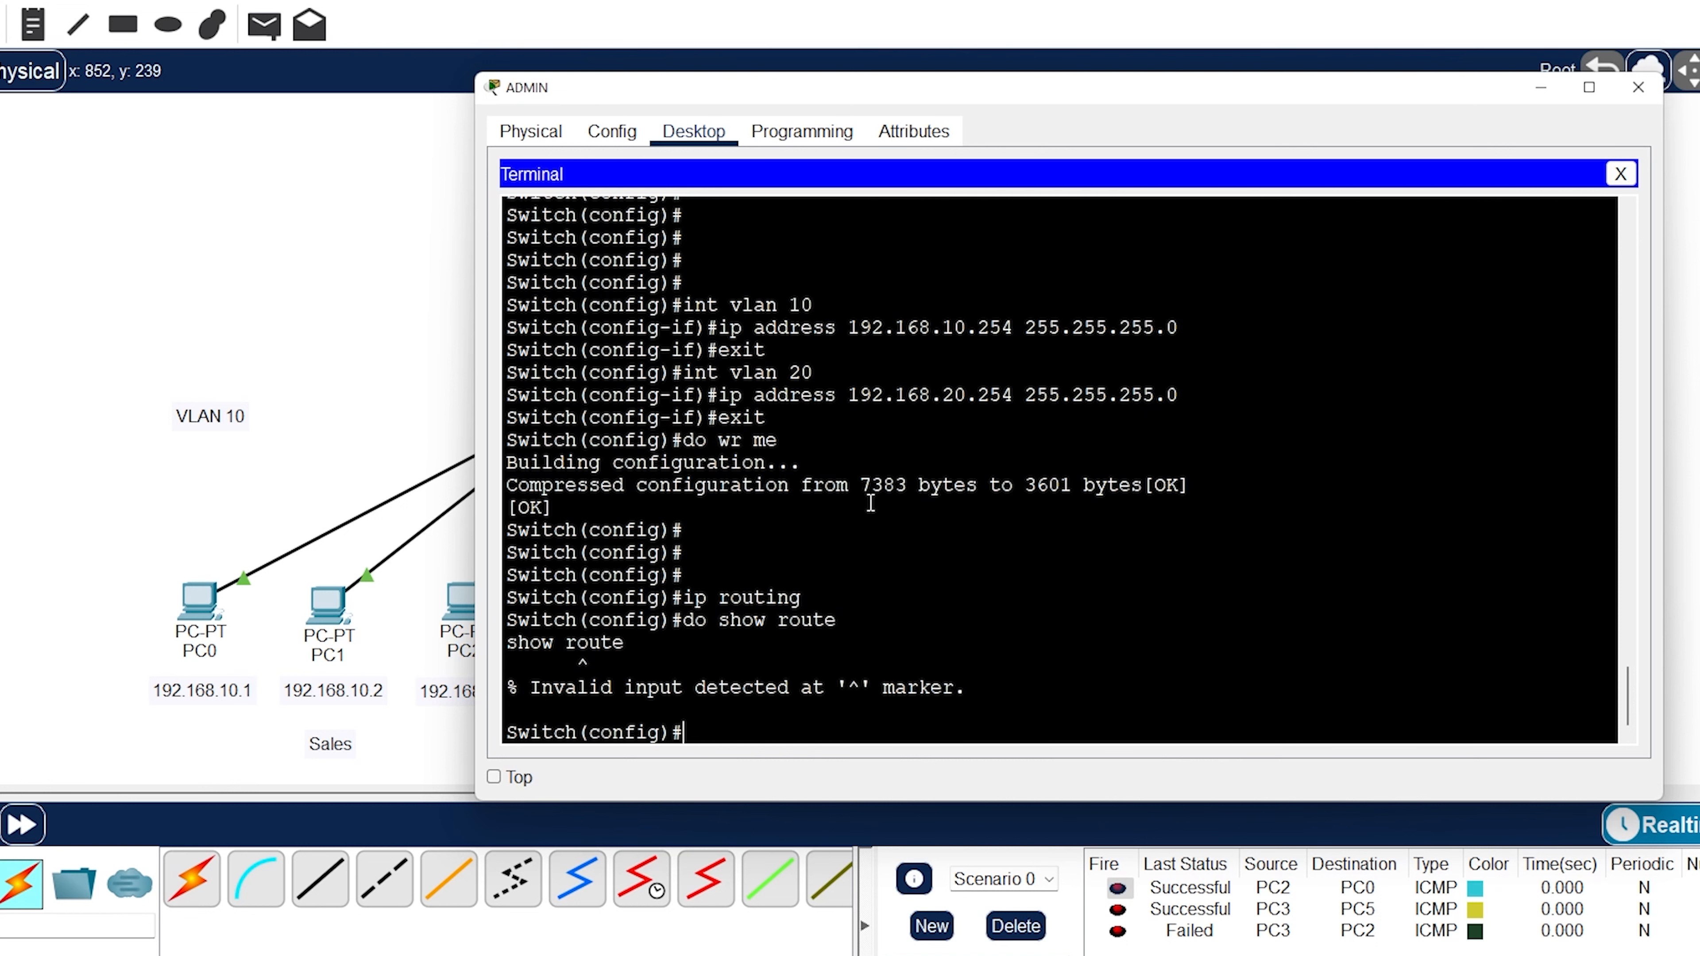
pyautogui.press('Up')
pyautogui.press('BackSpace')
pyautogui.press('BackSpace')
pyautogui.press('BackSpace')
pyautogui.press('BackSpace')
pyautogui.press('BackSpace')
pyautogui.press('BackSpace')
pyautogui.write('ip route')
pyautogui.press('Return')
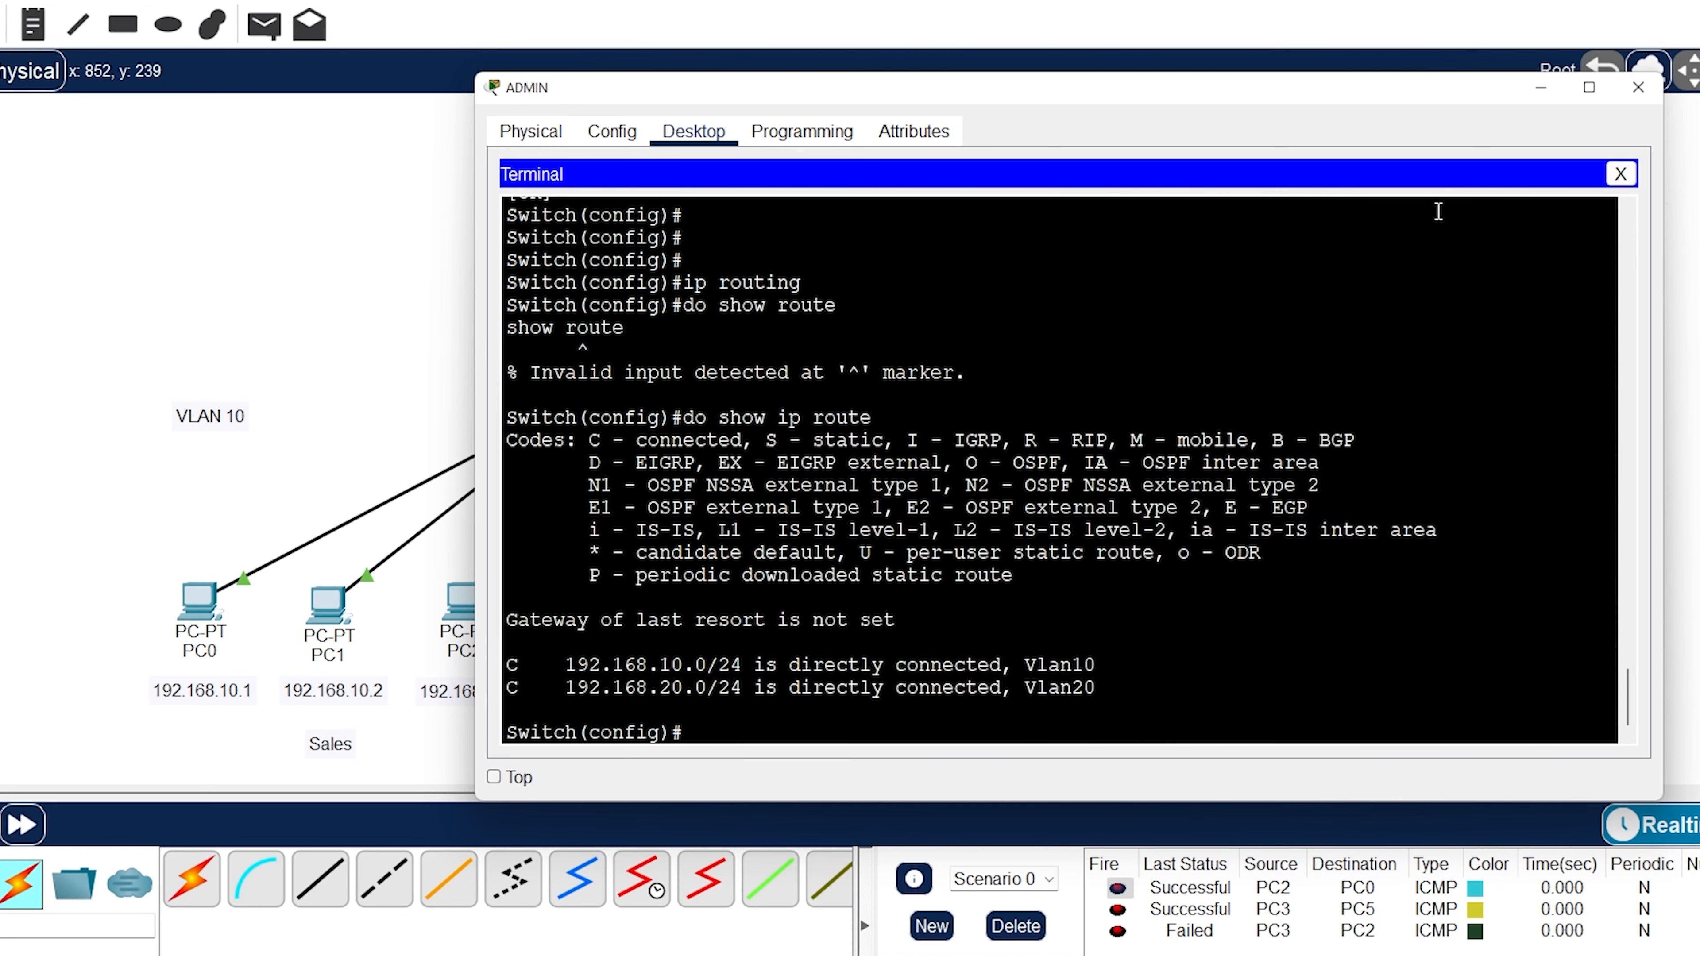
pyautogui.click(1640, 87)
# Set PC0's IPv4 default gateway to 192.168.10.254, copy the address for reuse and close the PC's window.
pyautogui.click(198, 601)
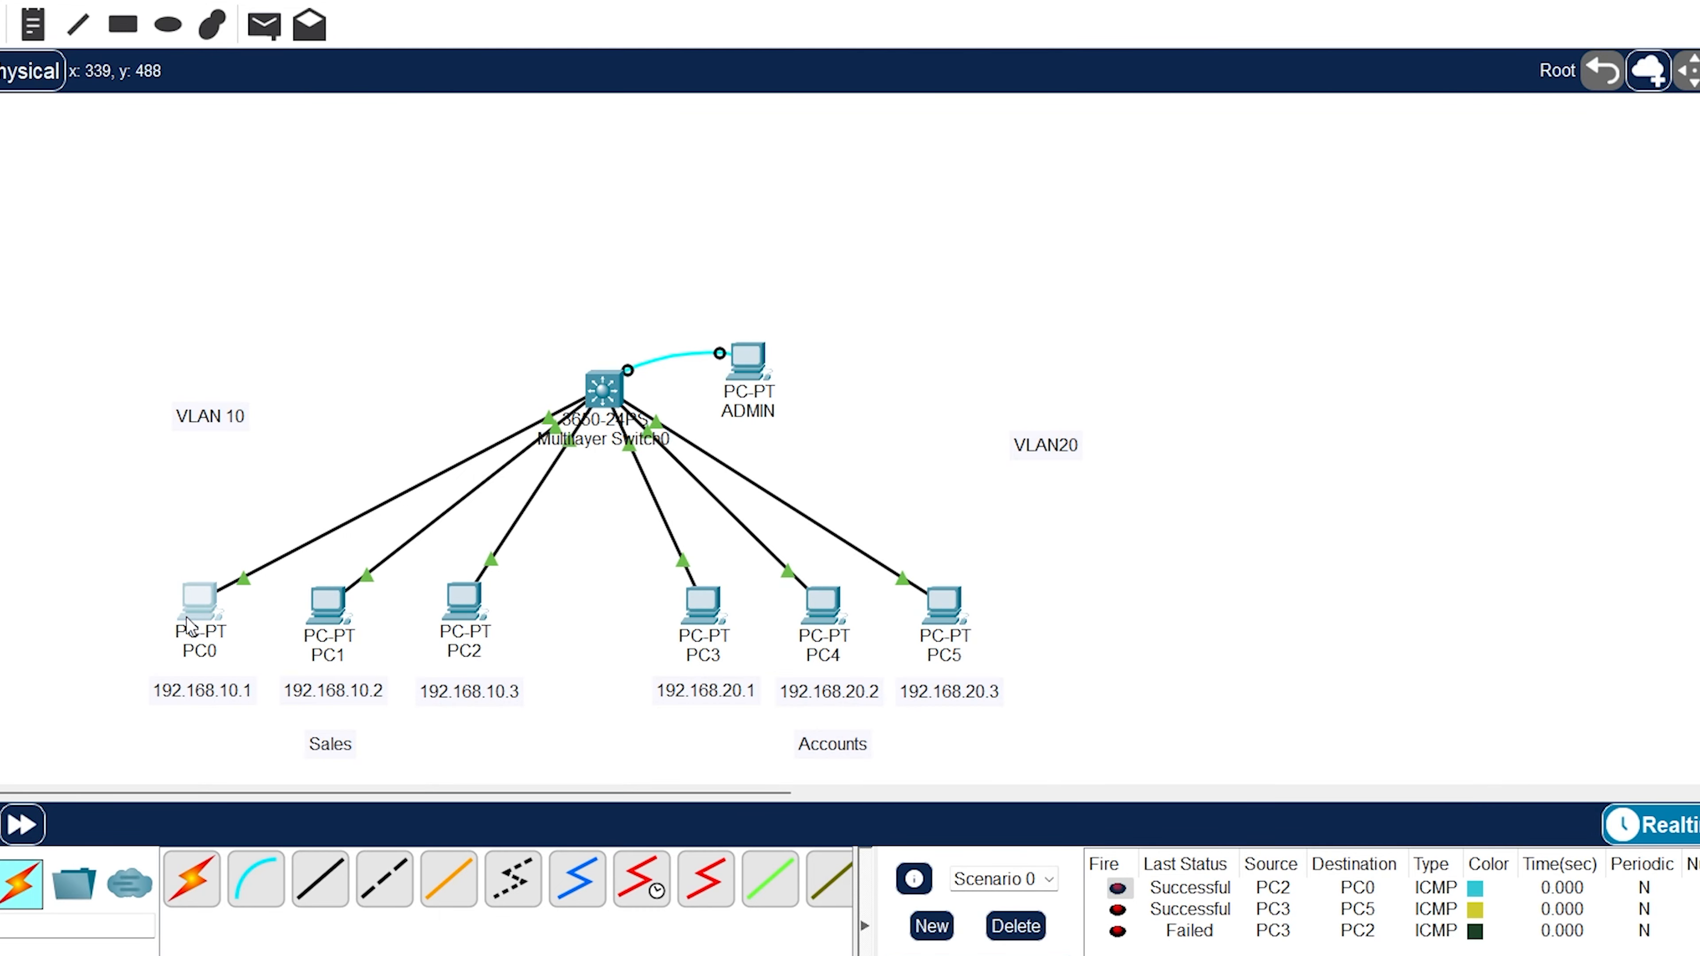
pyautogui.click(641, 134)
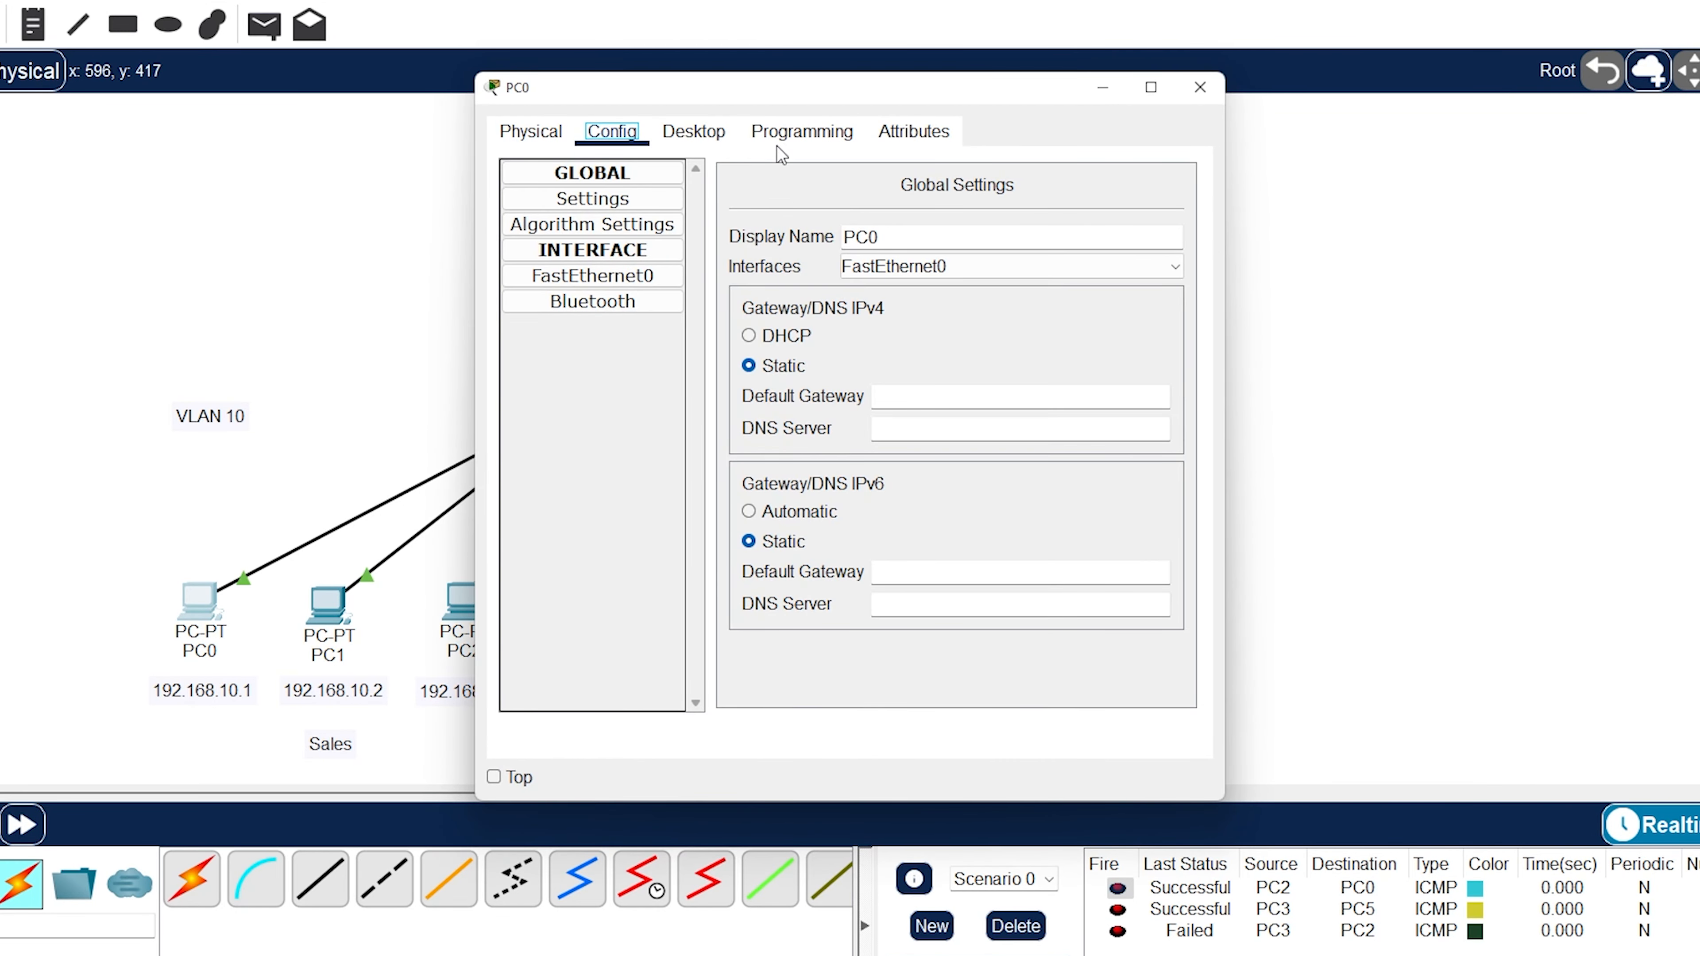
pyautogui.click(695, 135)
pyautogui.click(586, 258)
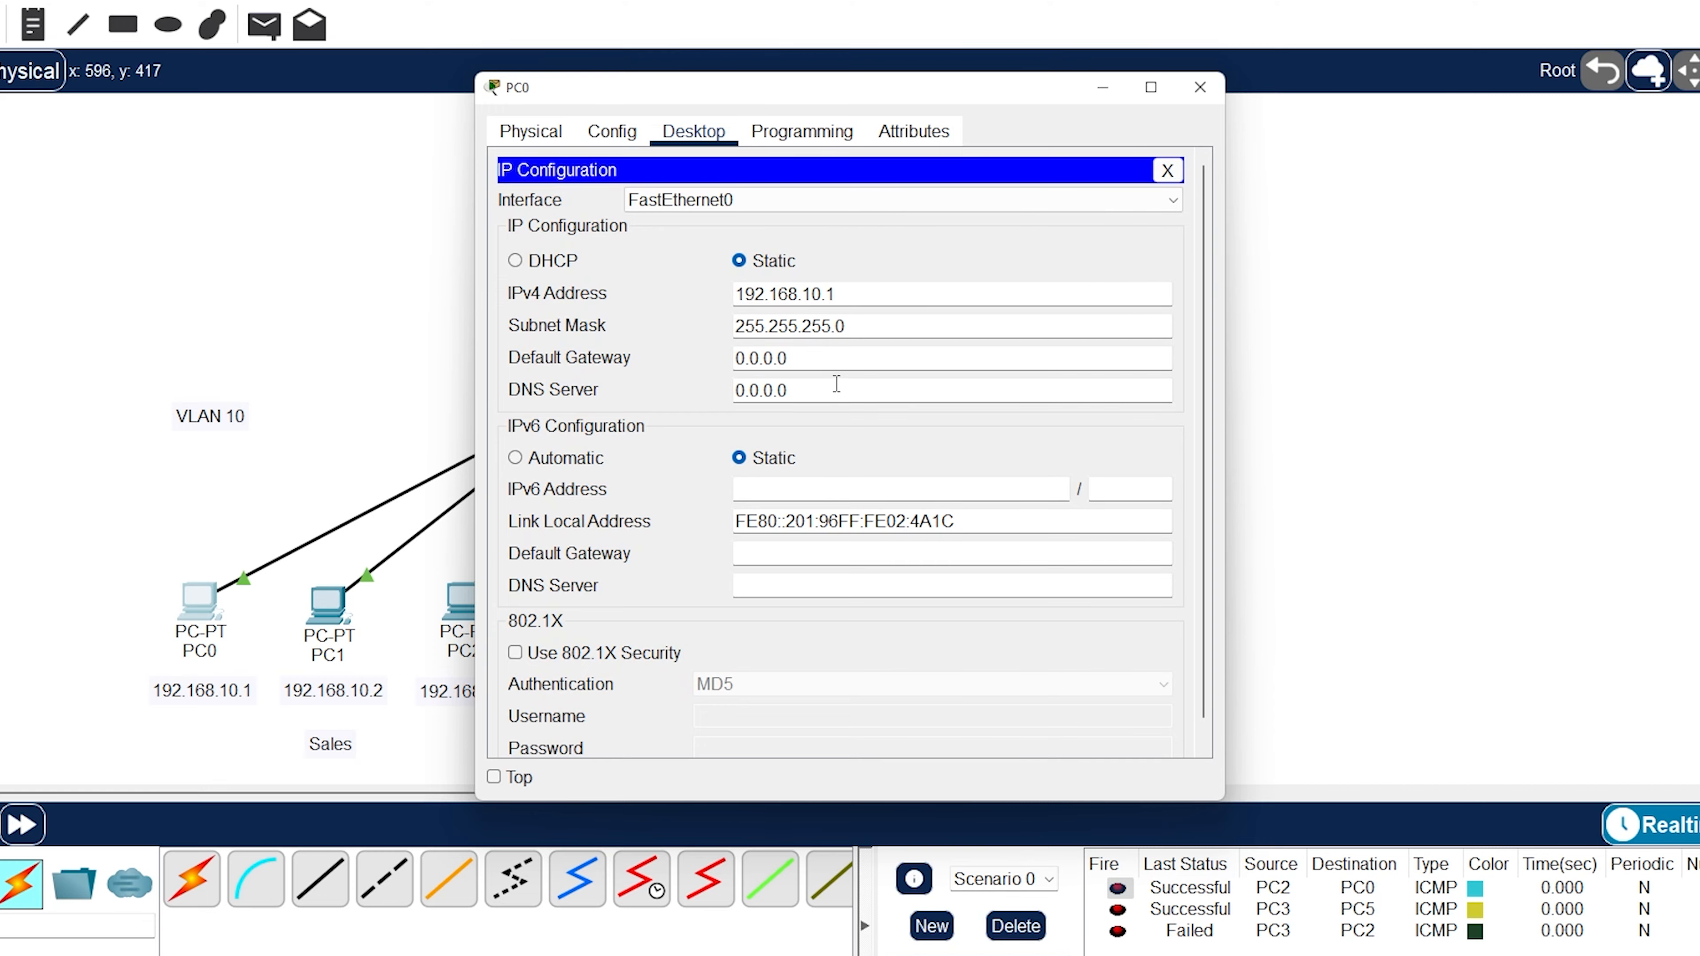
pyautogui.tripleClick(820, 356)
pyautogui.write('192.16')
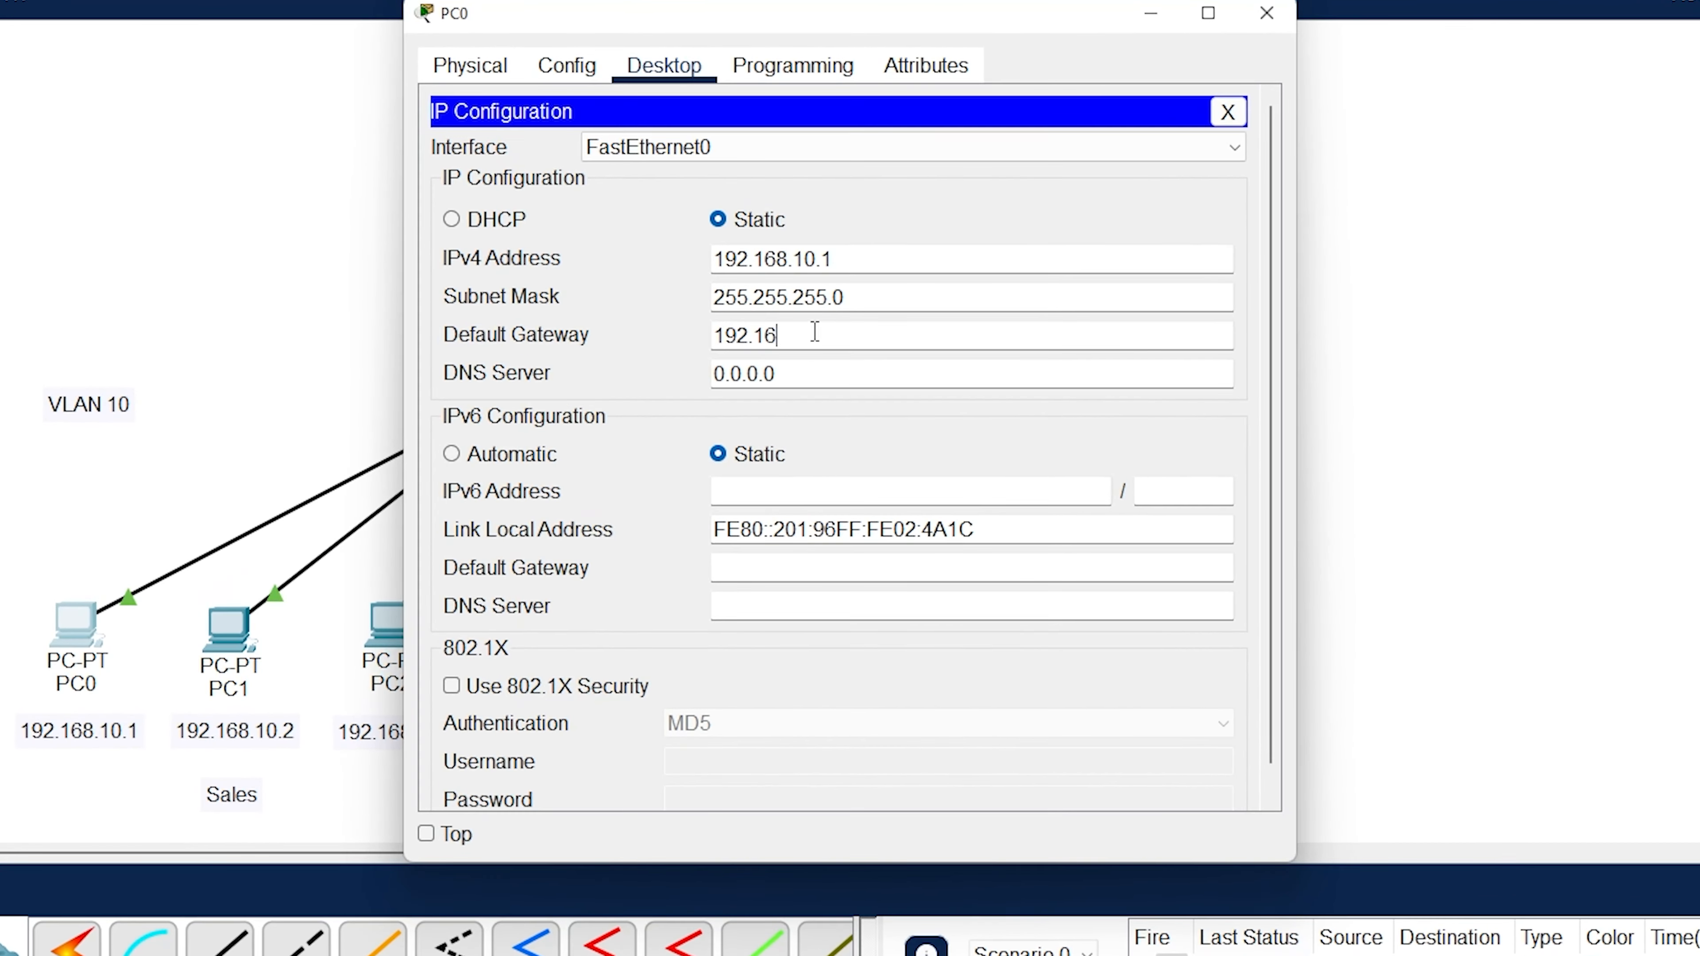
pyautogui.write('8.10.254')
pyautogui.moveTo(870, 338); pyautogui.dragTo(687, 348)
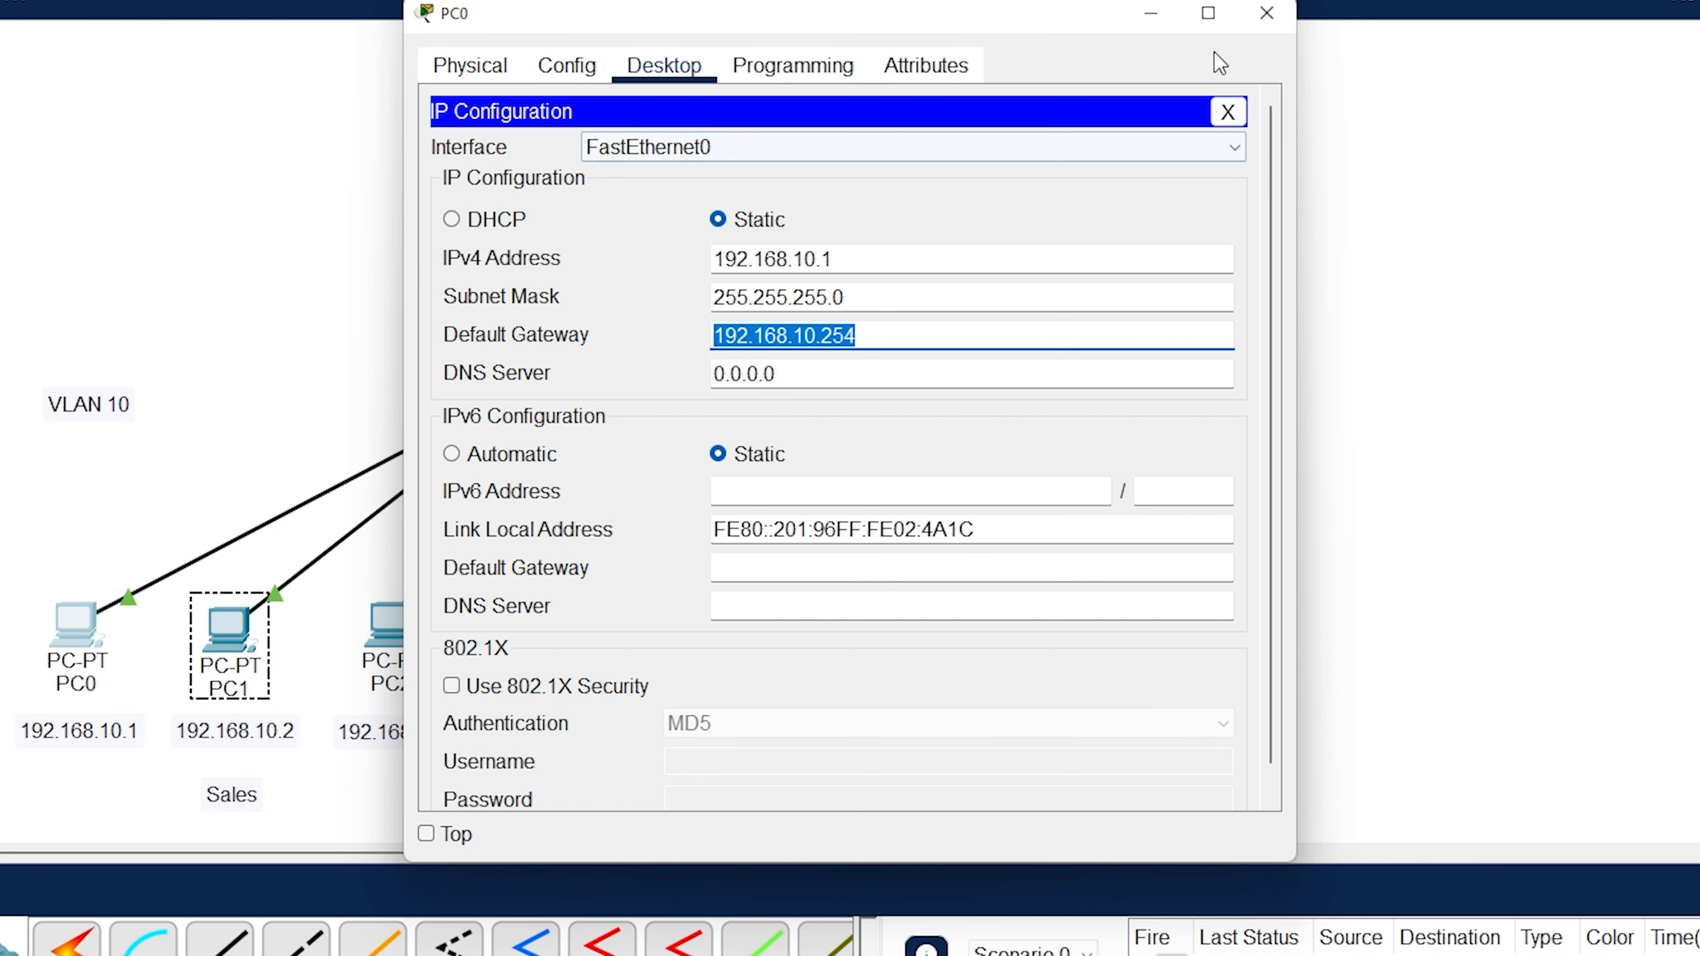
pyautogui.click(1266, 12)
# Set PC1's IPv4 default gateway to 192.168.10.254 in its IP configuration and close the PC's window.
pyautogui.click(224, 636)
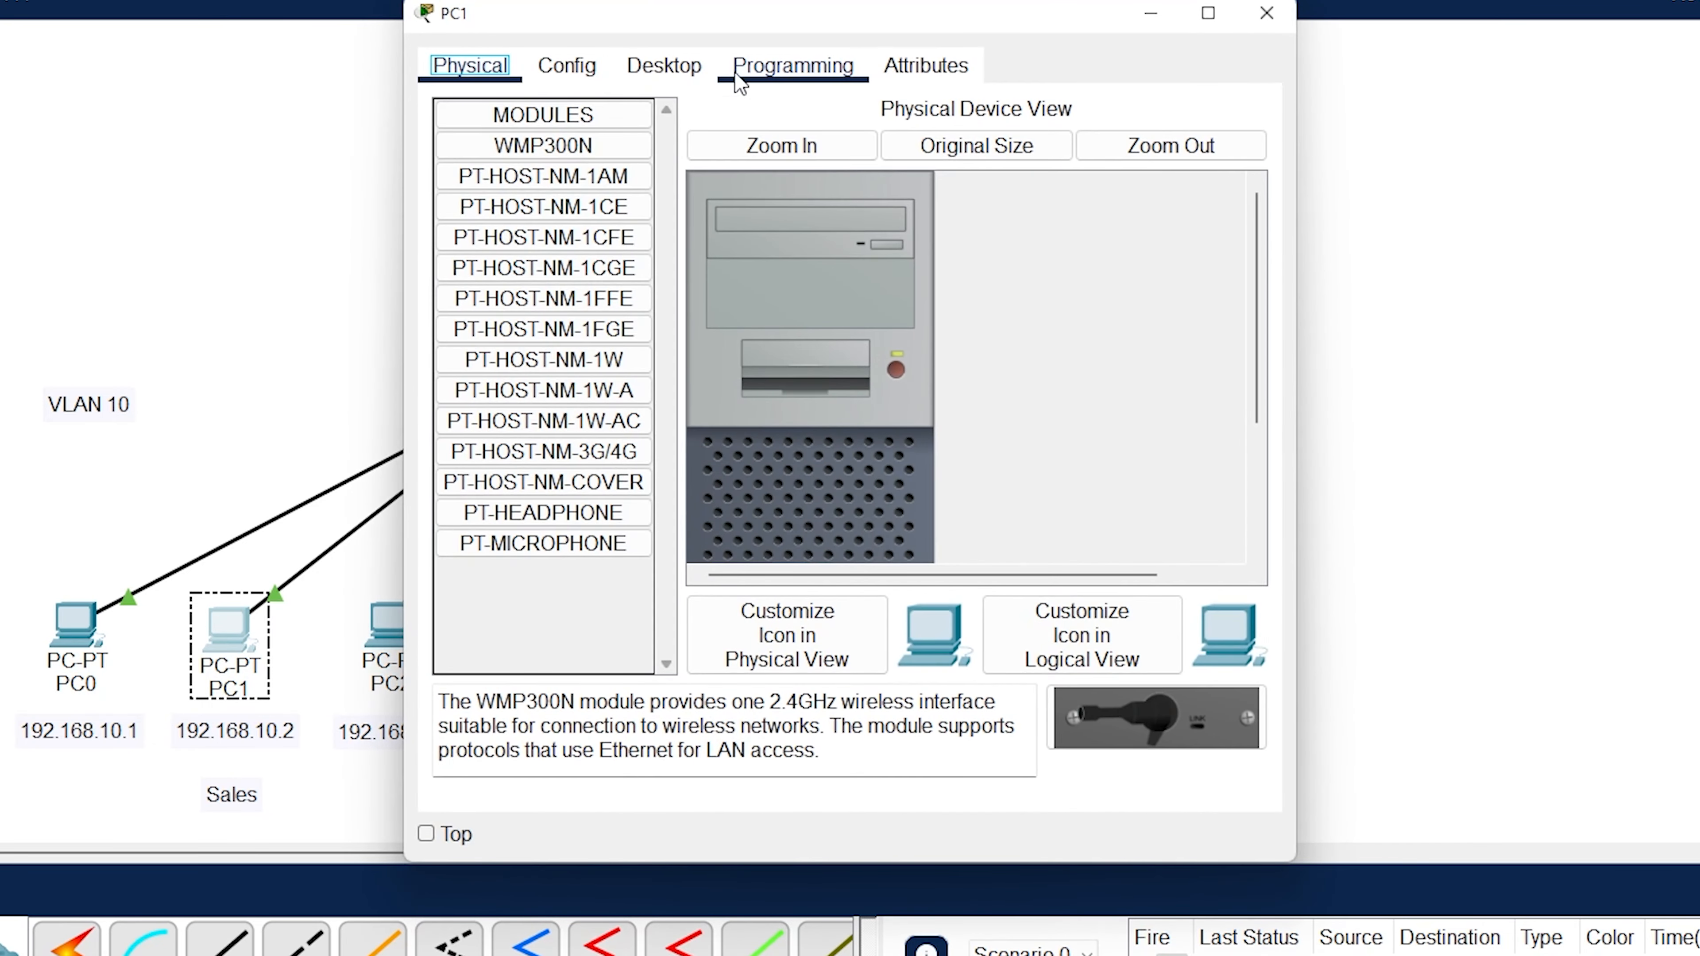
pyautogui.click(626, 67)
pyautogui.click(509, 168)
pyautogui.tripleClick(860, 338)
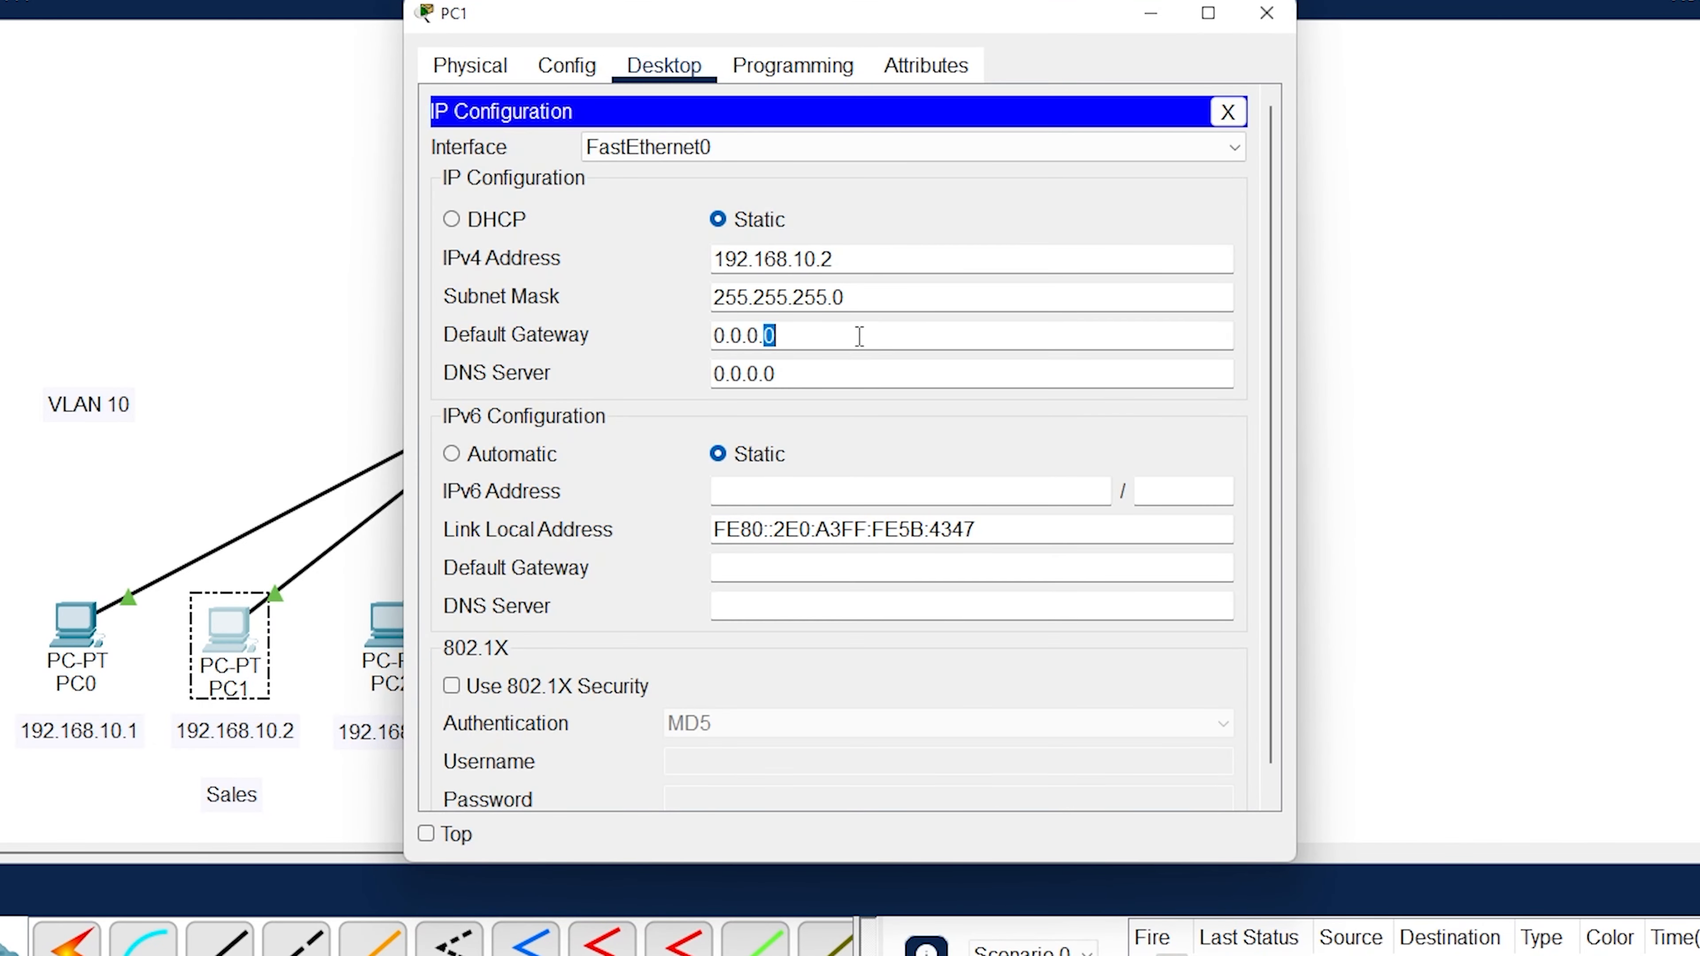
pyautogui.write('192.168.10.254')
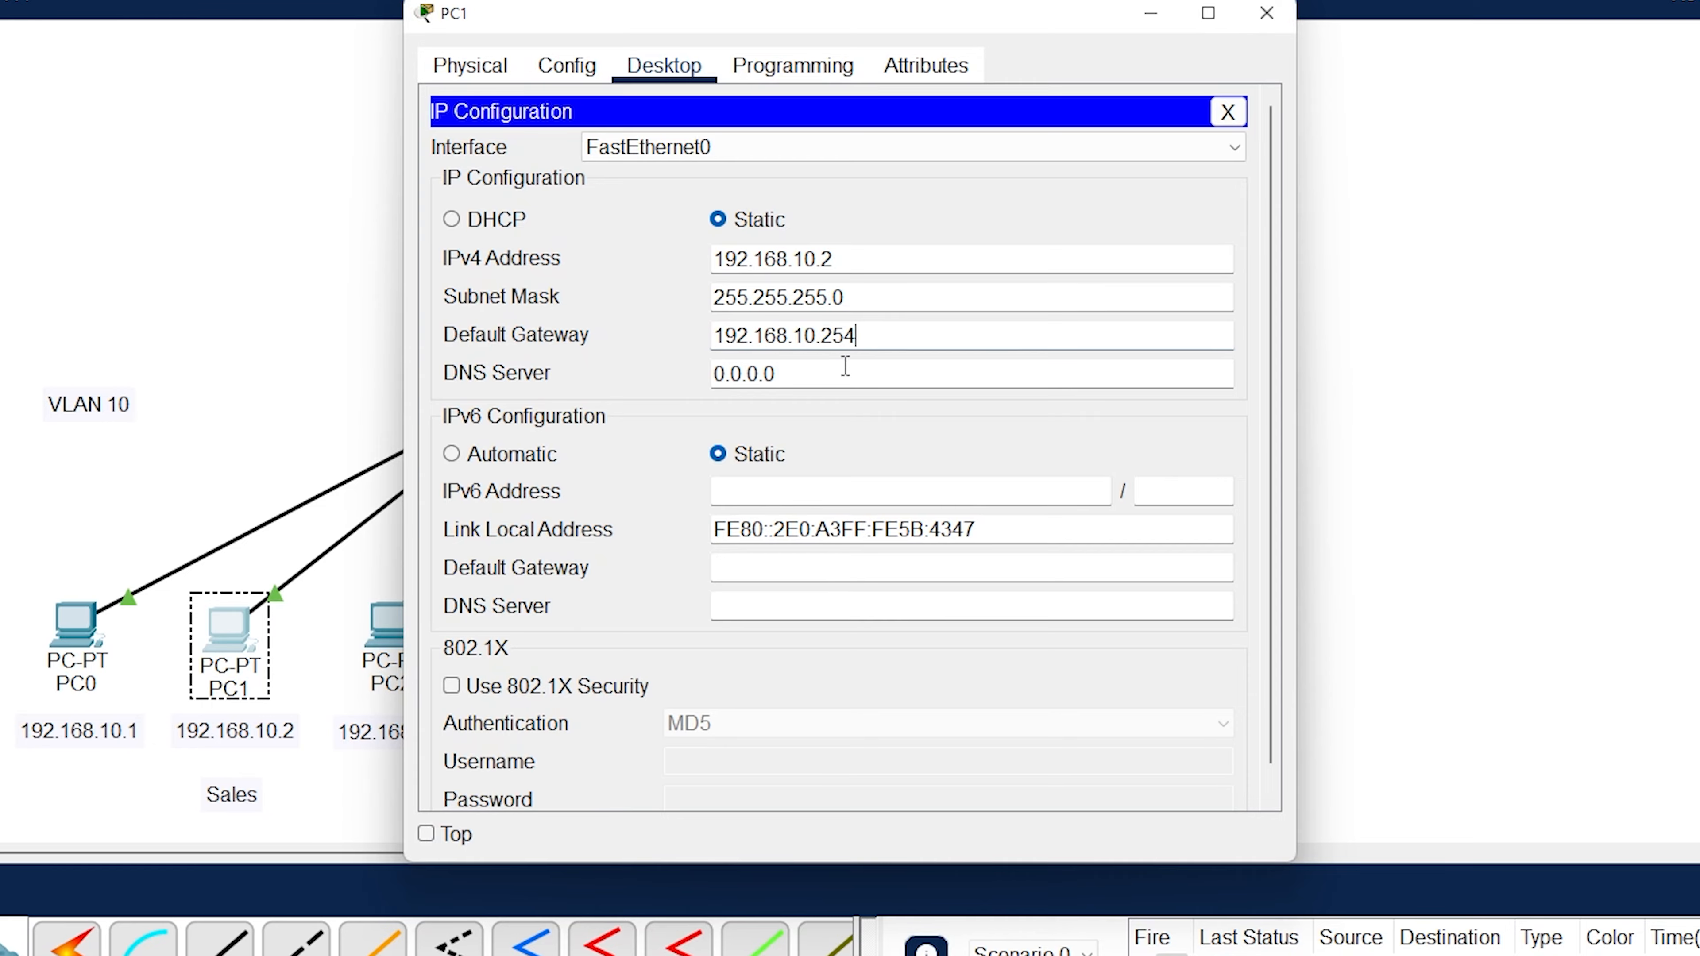
pyautogui.click(1227, 111)
pyautogui.click(1266, 13)
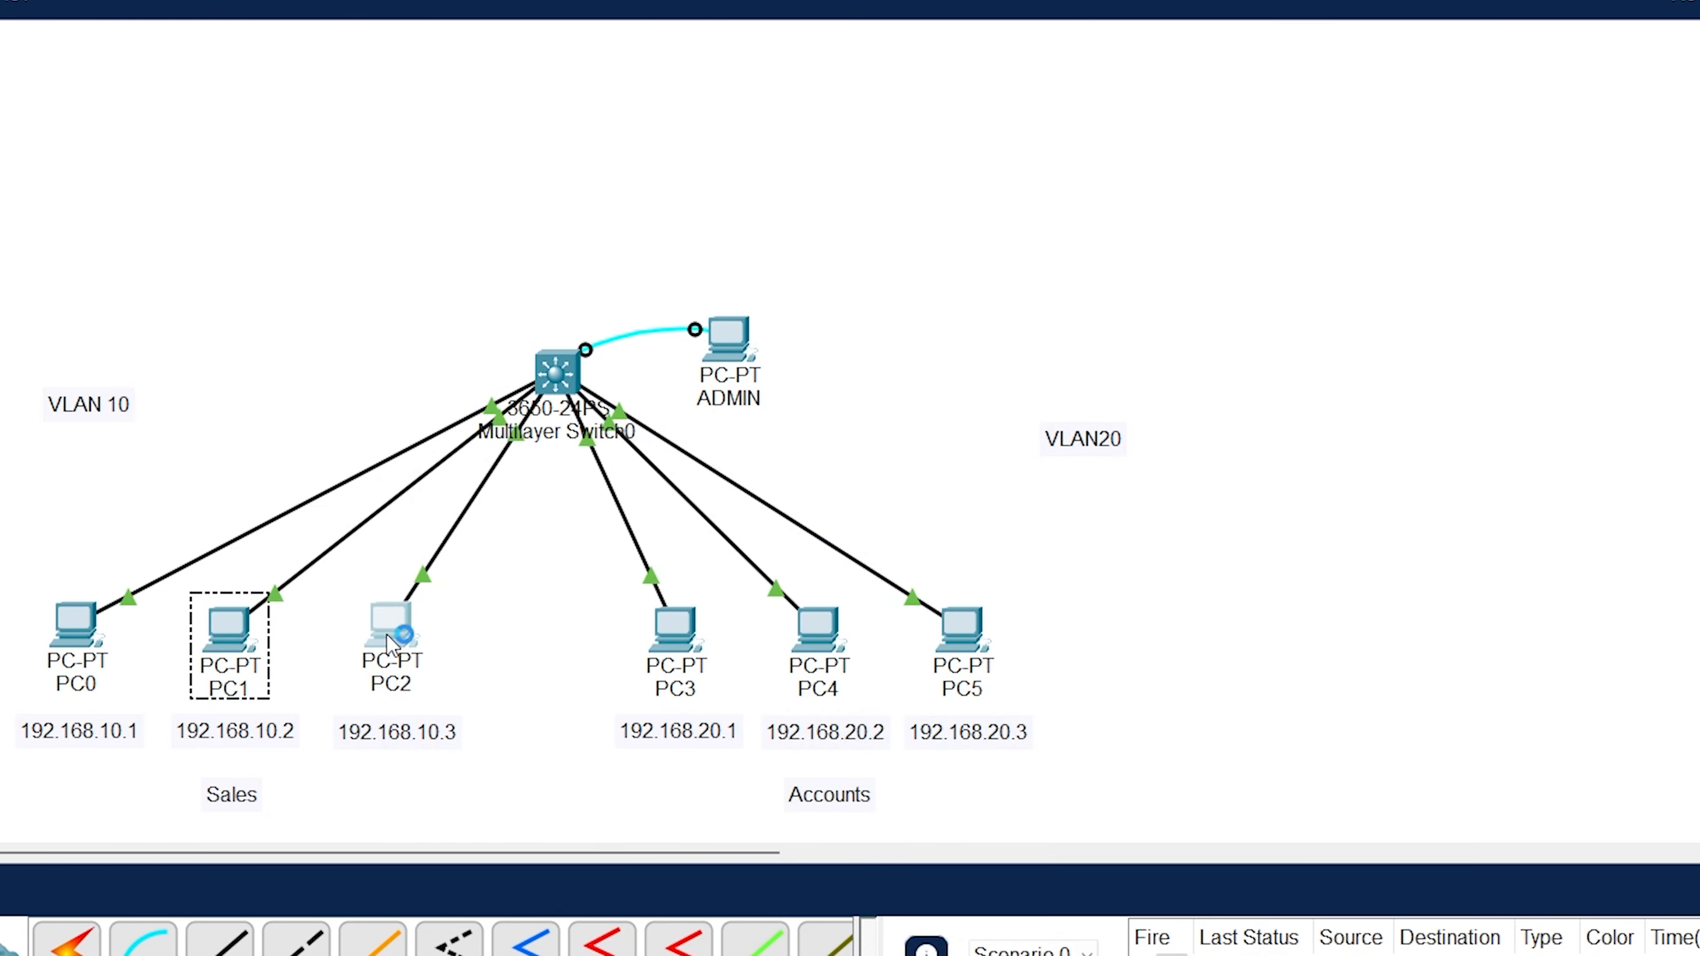
# Set PC2's IPv4 default gateway to 192.168.10.254 in its IP configuration and close the PC's window.
pyautogui.click(394, 620)
pyautogui.click(569, 213)
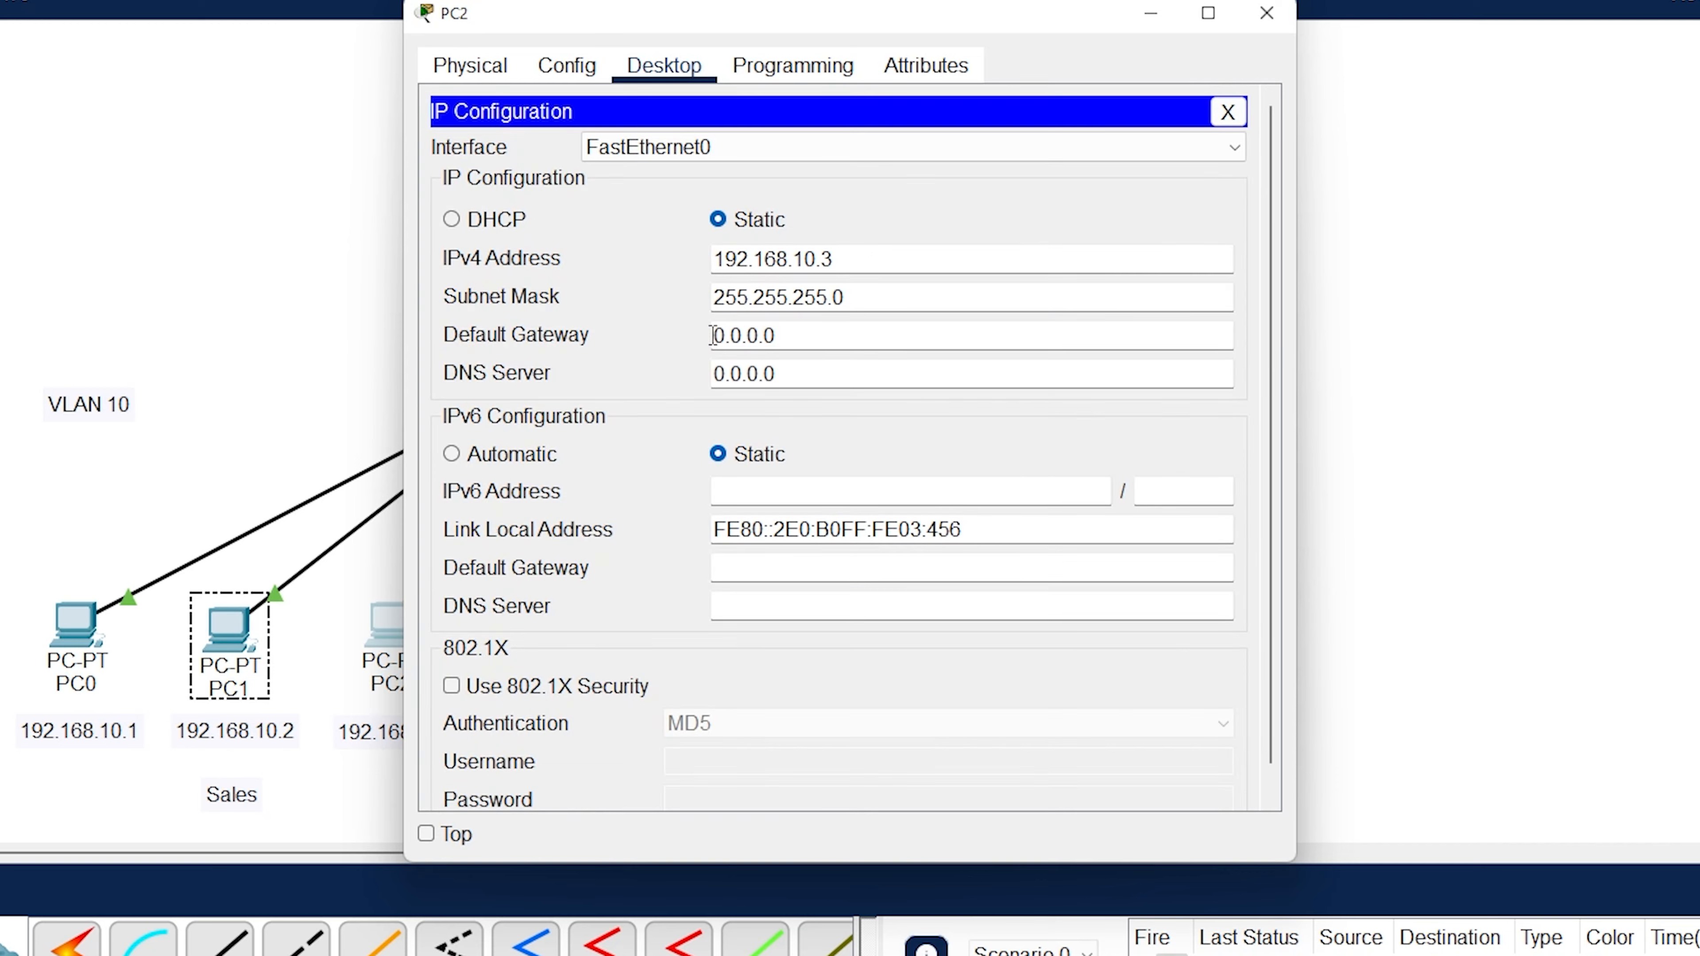
pyautogui.moveTo(850, 337); pyautogui.dragTo(616, 340)
pyautogui.write('192.168.10.254')
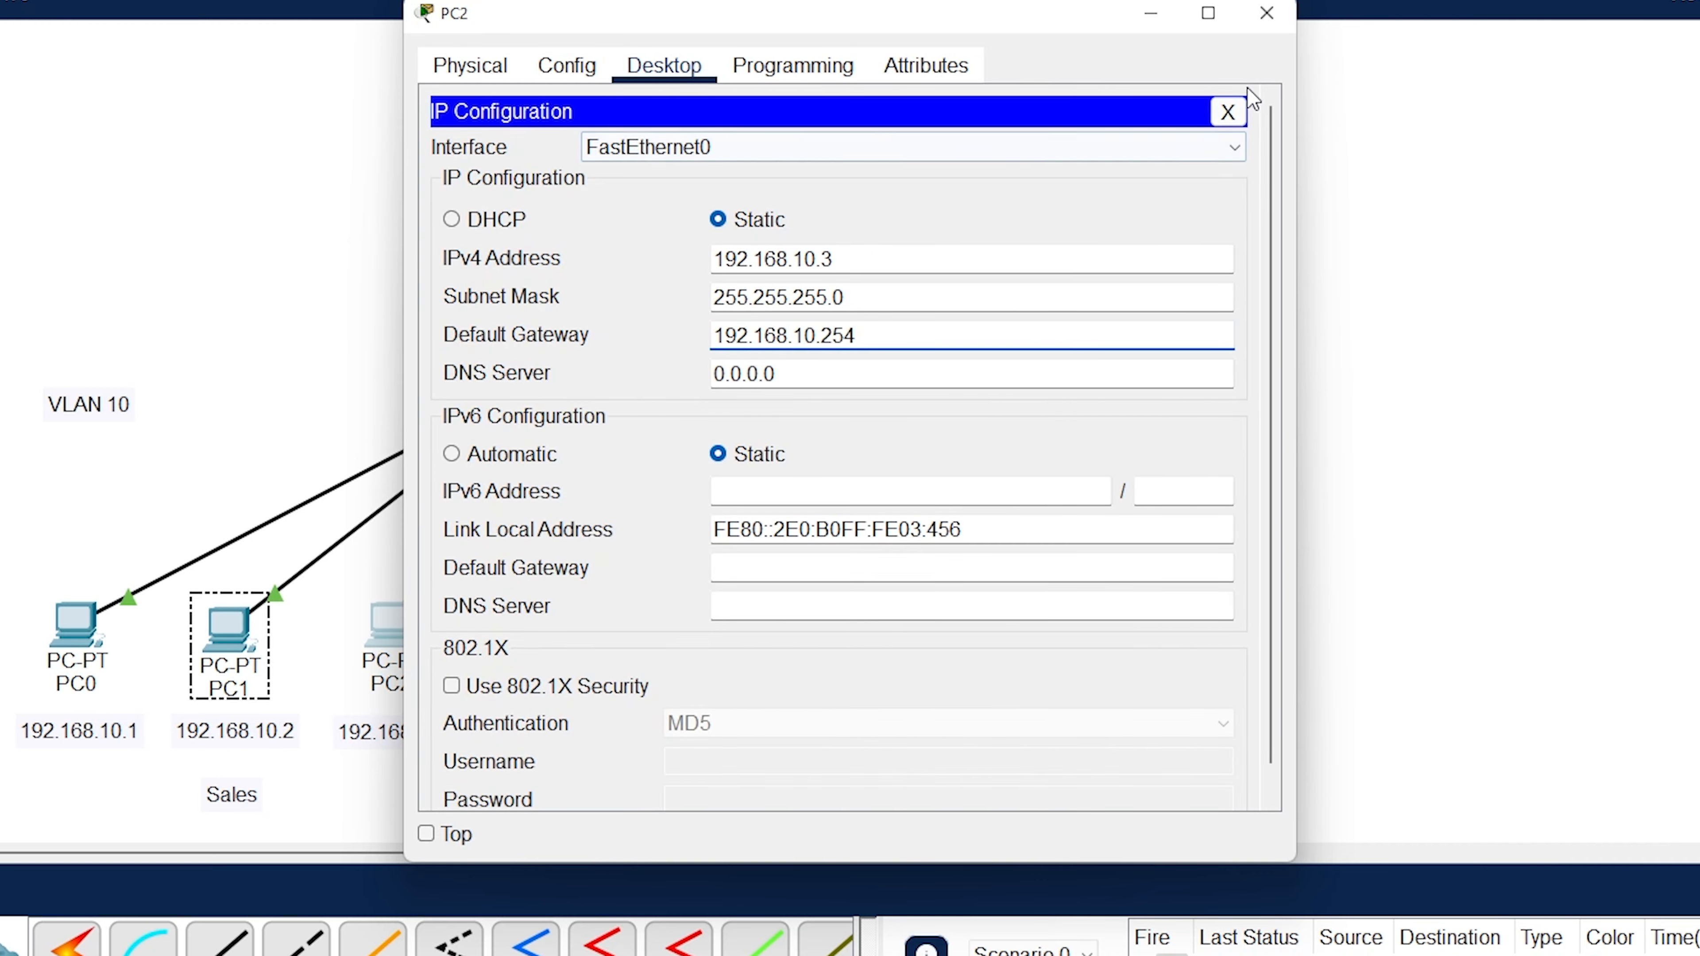
pyautogui.click(1227, 111)
pyautogui.click(1266, 13)
# Set PC3's IPv4 default gateway to 192.168.20.254, copy the address for reuse and close the PC's window.
pyautogui.click(686, 633)
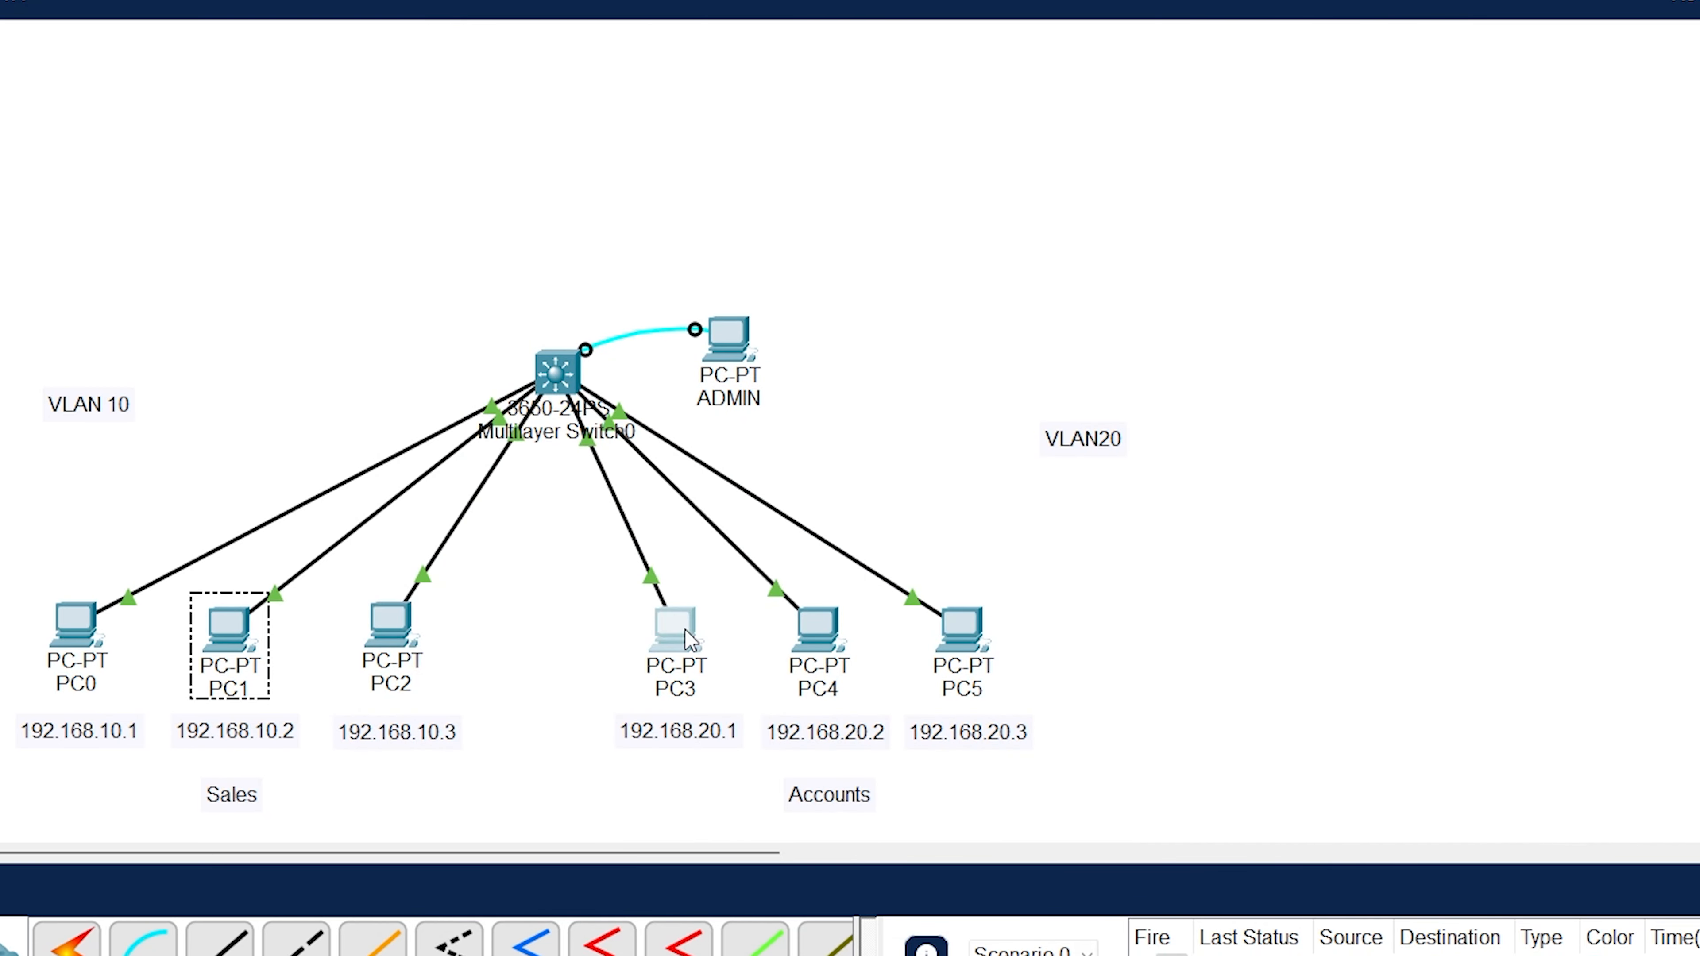
pyautogui.click(568, 71)
pyautogui.click(696, 75)
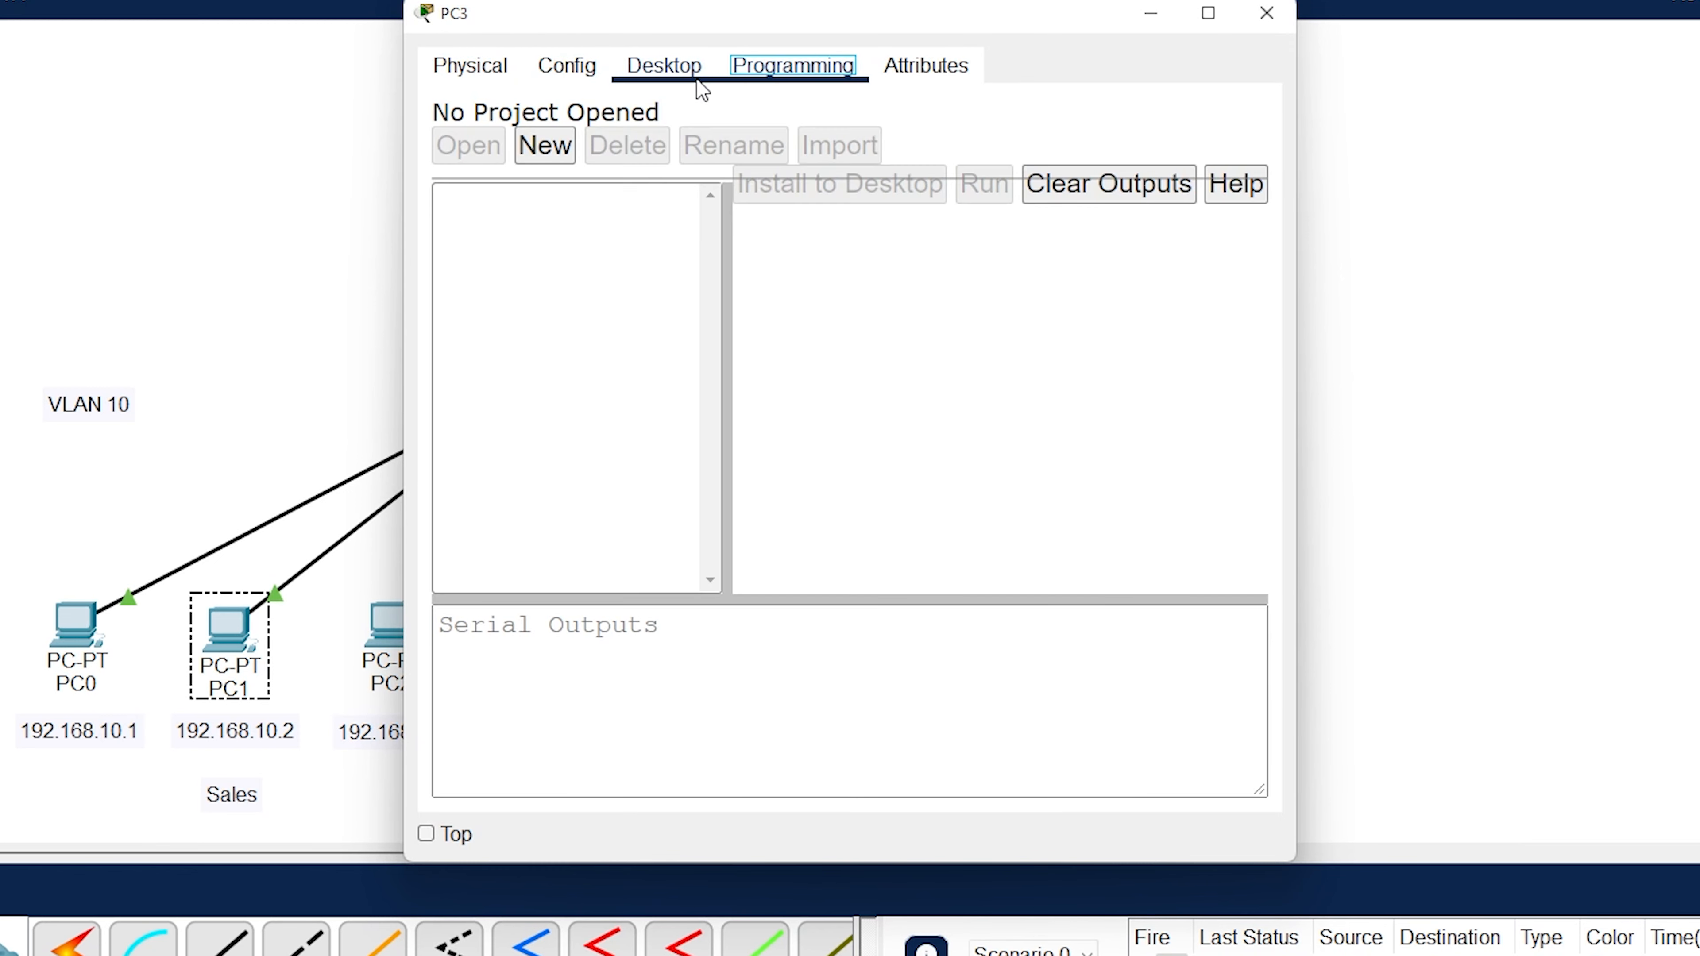
pyautogui.click(570, 191)
pyautogui.moveTo(847, 336); pyautogui.dragTo(634, 338)
pyautogui.write('192.168.10.254')
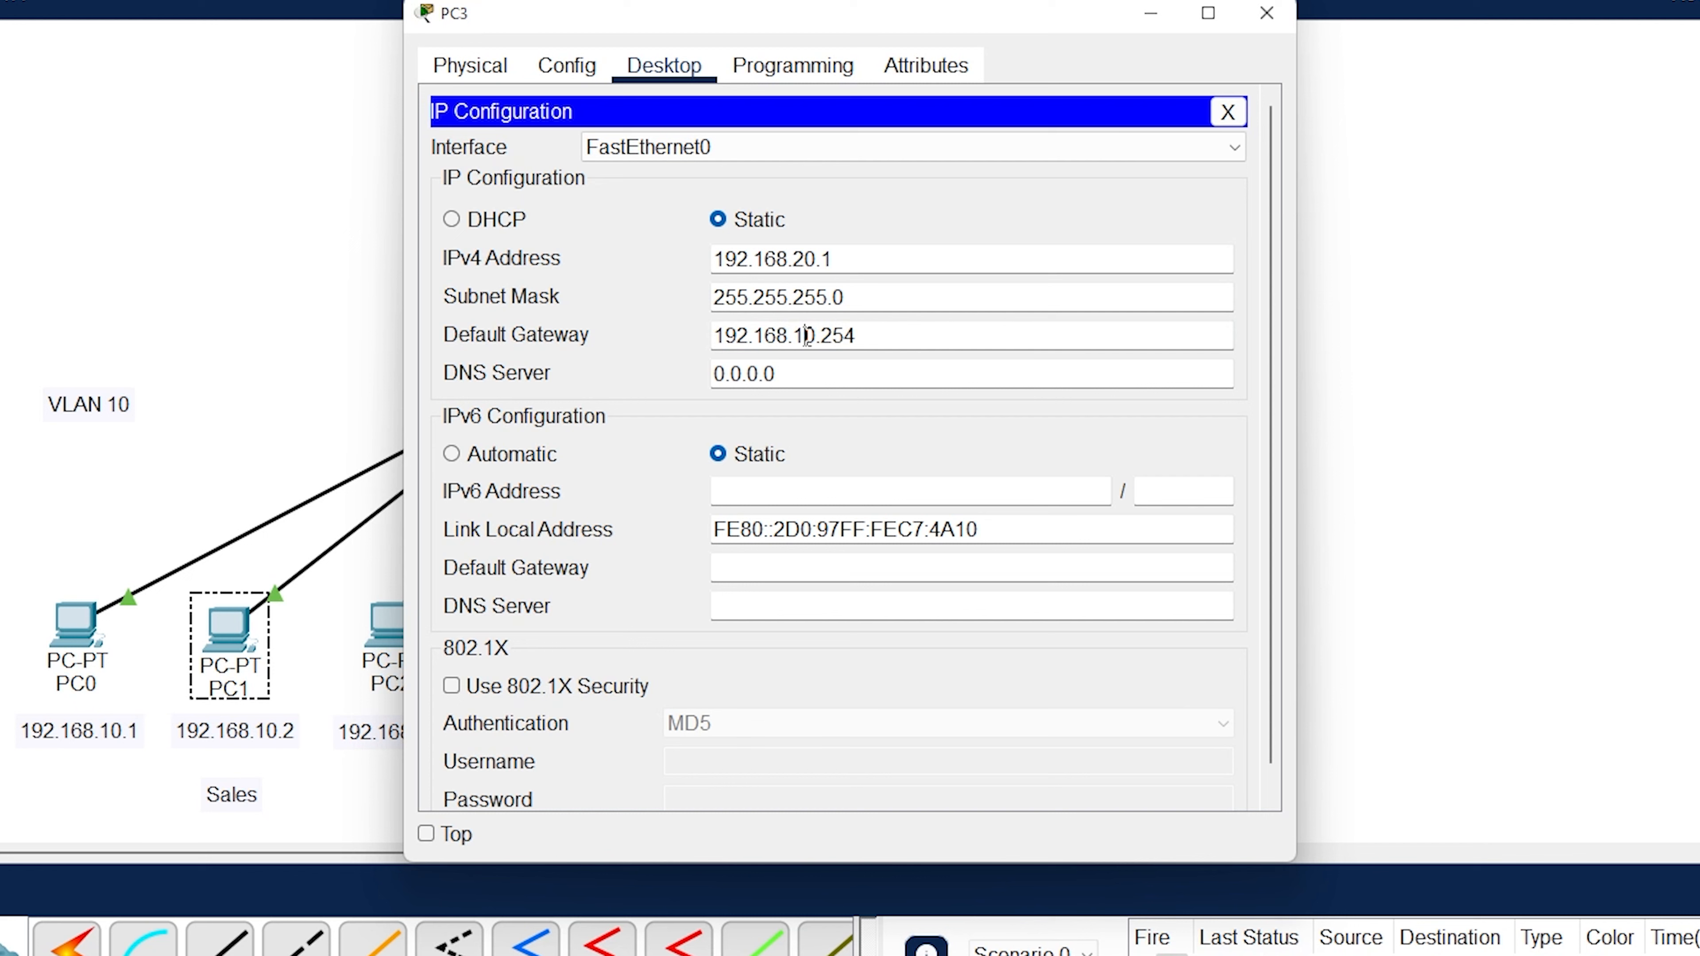
pyautogui.click(807, 335)
pyautogui.press('BackSpace')
pyautogui.write('2')
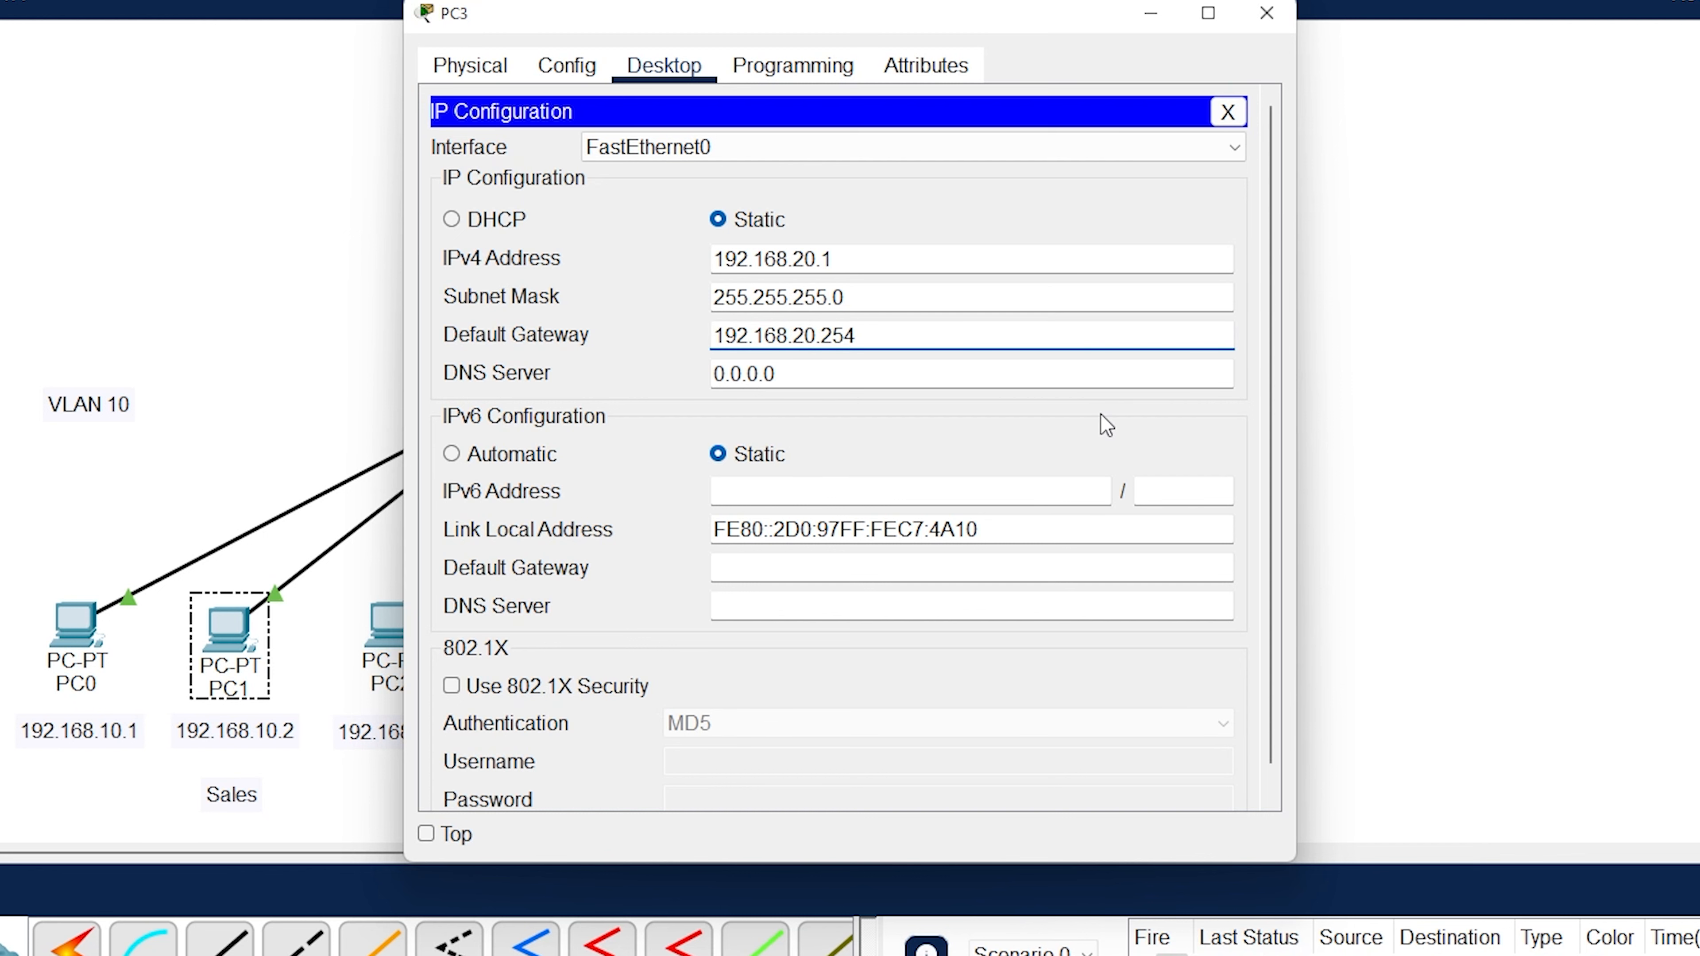
pyautogui.hotkey('ctrl', 'a')
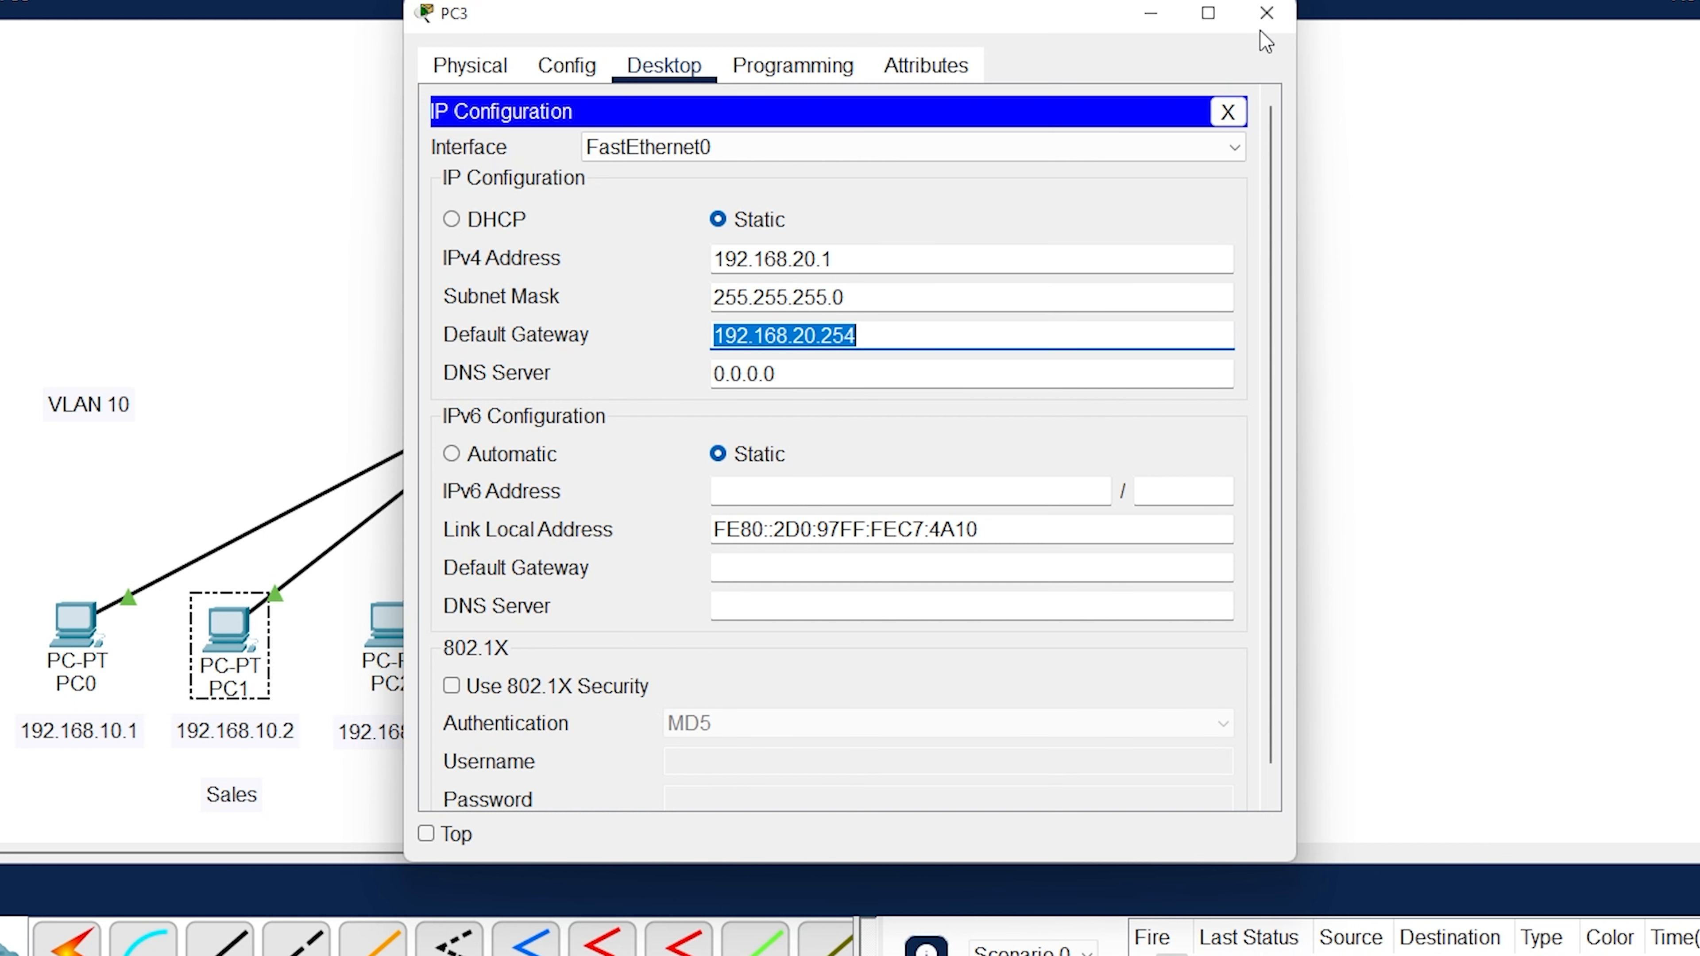
pyautogui.click(1267, 13)
# Set PC4's IPv4 default gateway to 192.168.20.254 in its IP configuration and close the PC's window.
pyautogui.click(816, 636)
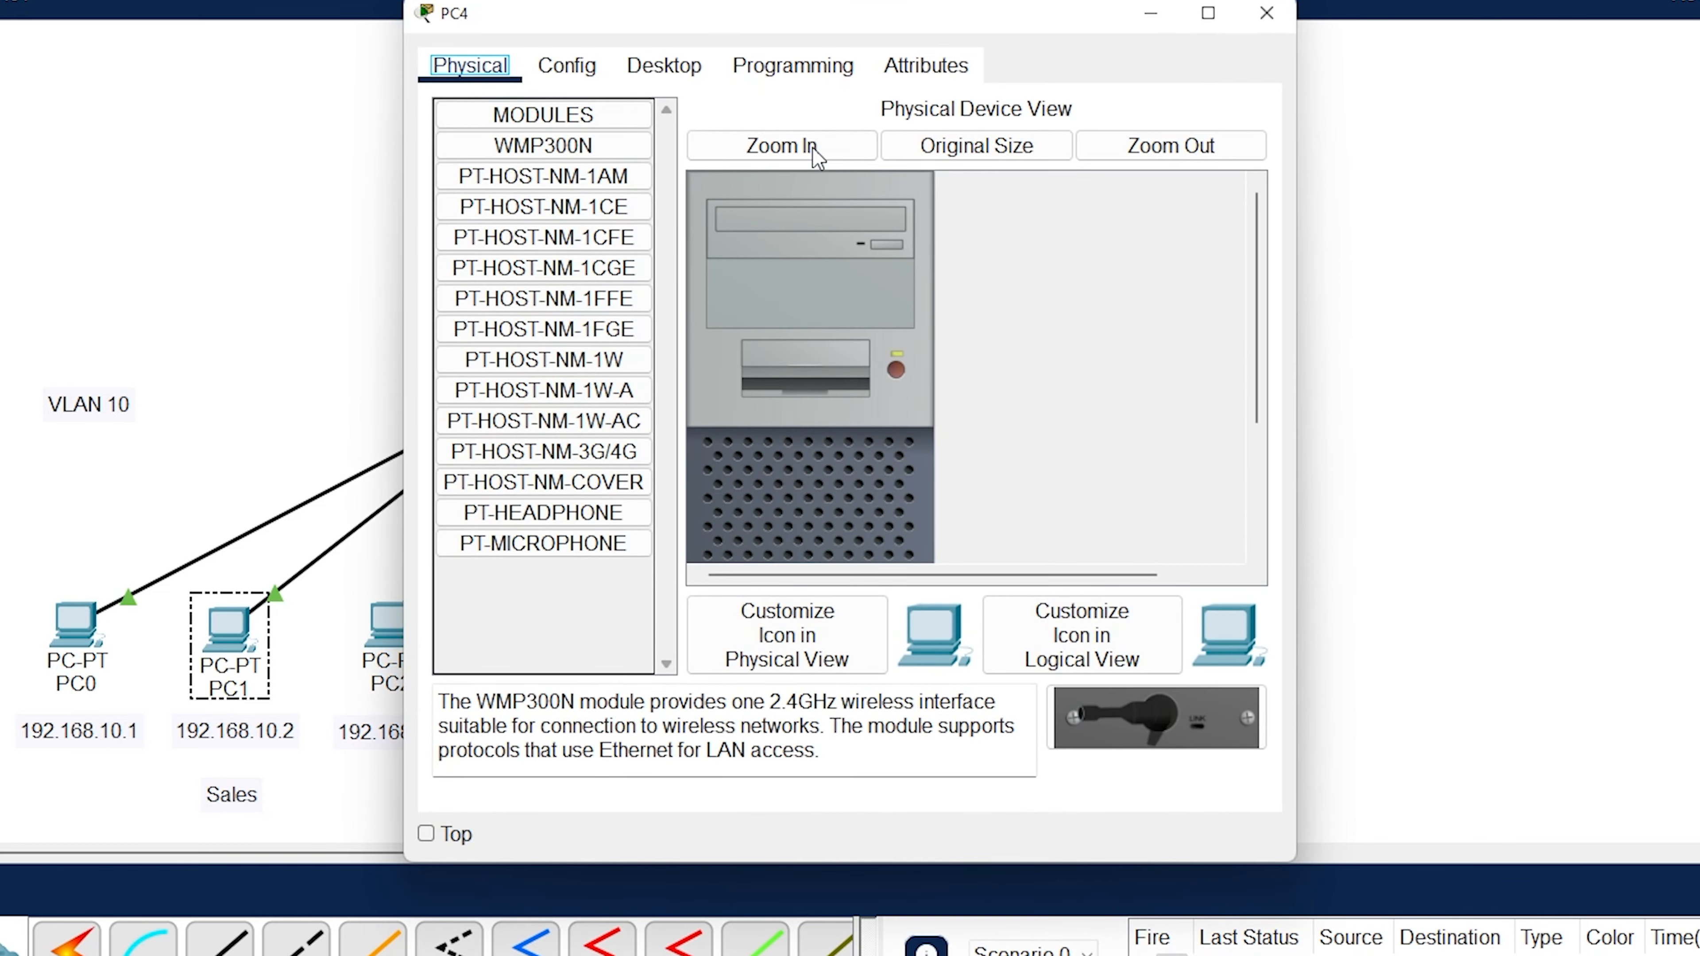
pyautogui.click(663, 65)
pyautogui.click(573, 178)
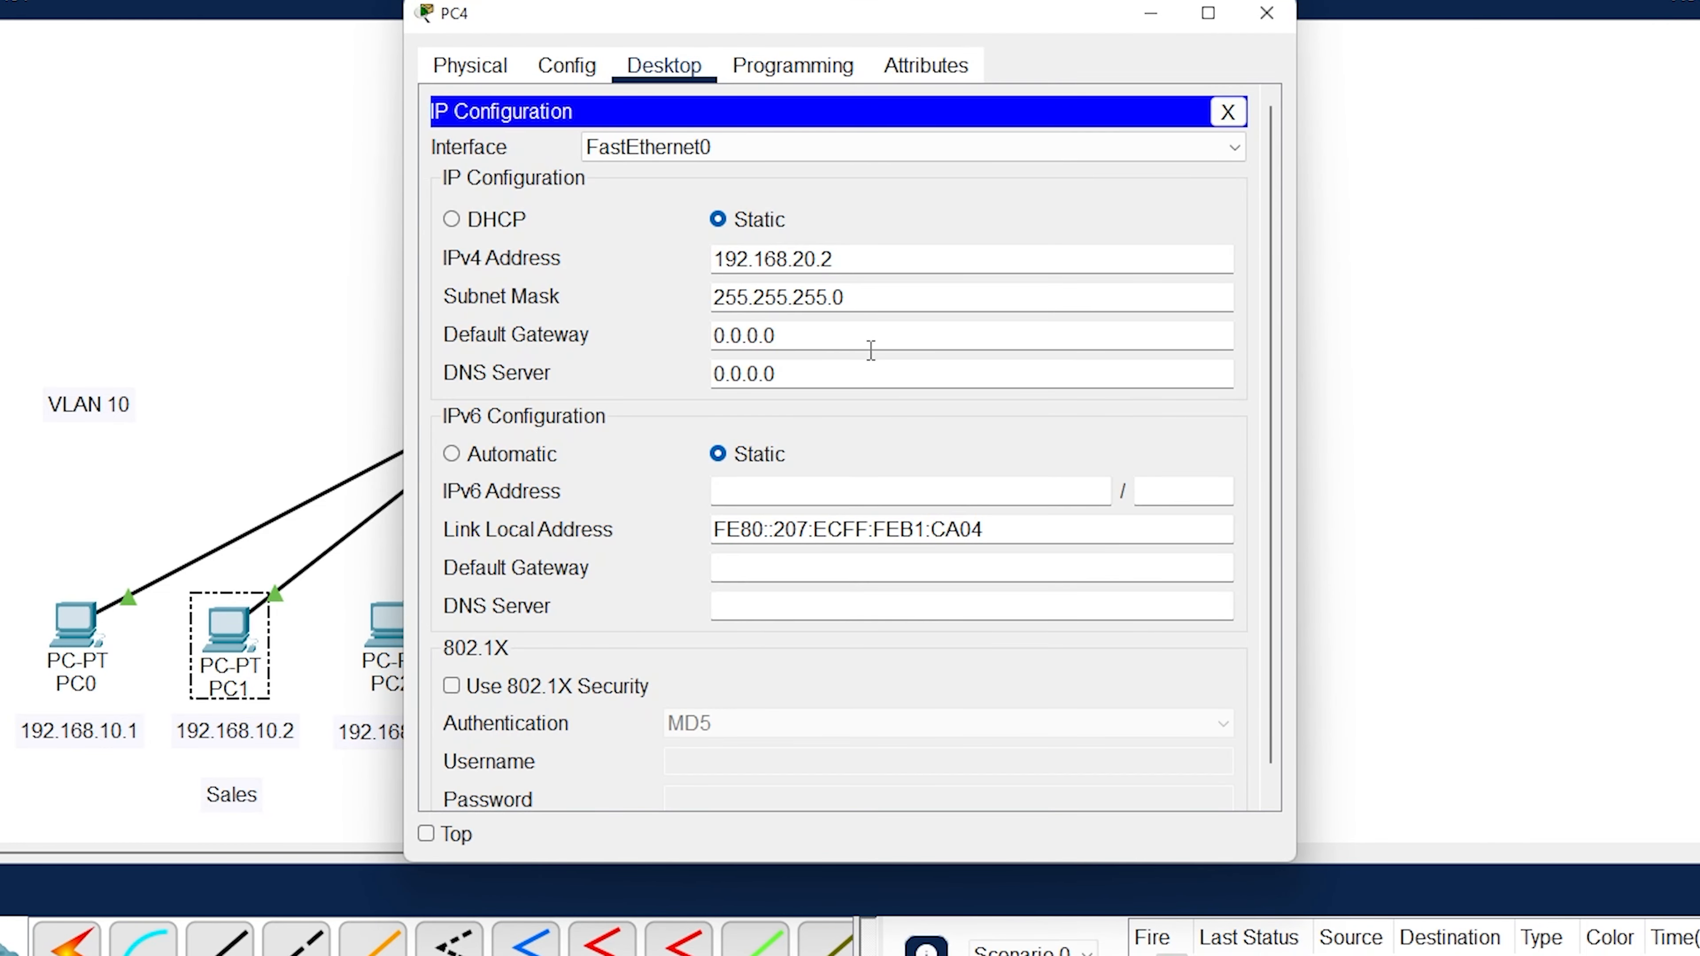
pyautogui.moveTo(761, 335); pyautogui.dragTo(663, 355)
pyautogui.write('192.168.20.254')
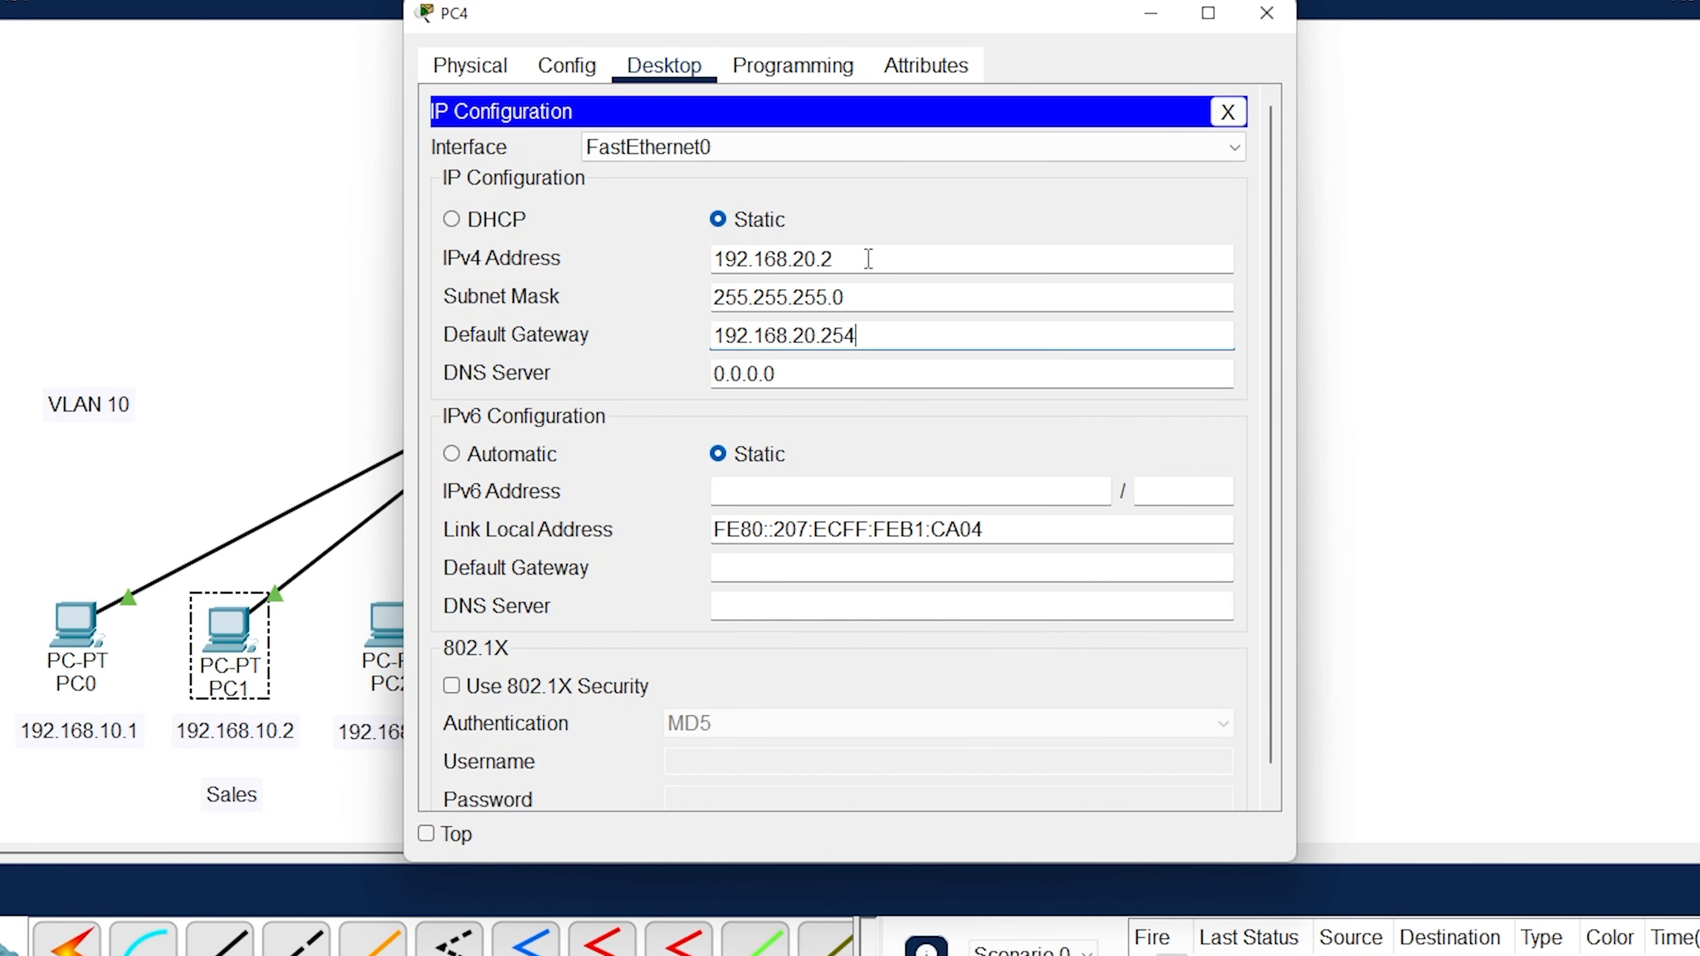
pyautogui.click(1264, 18)
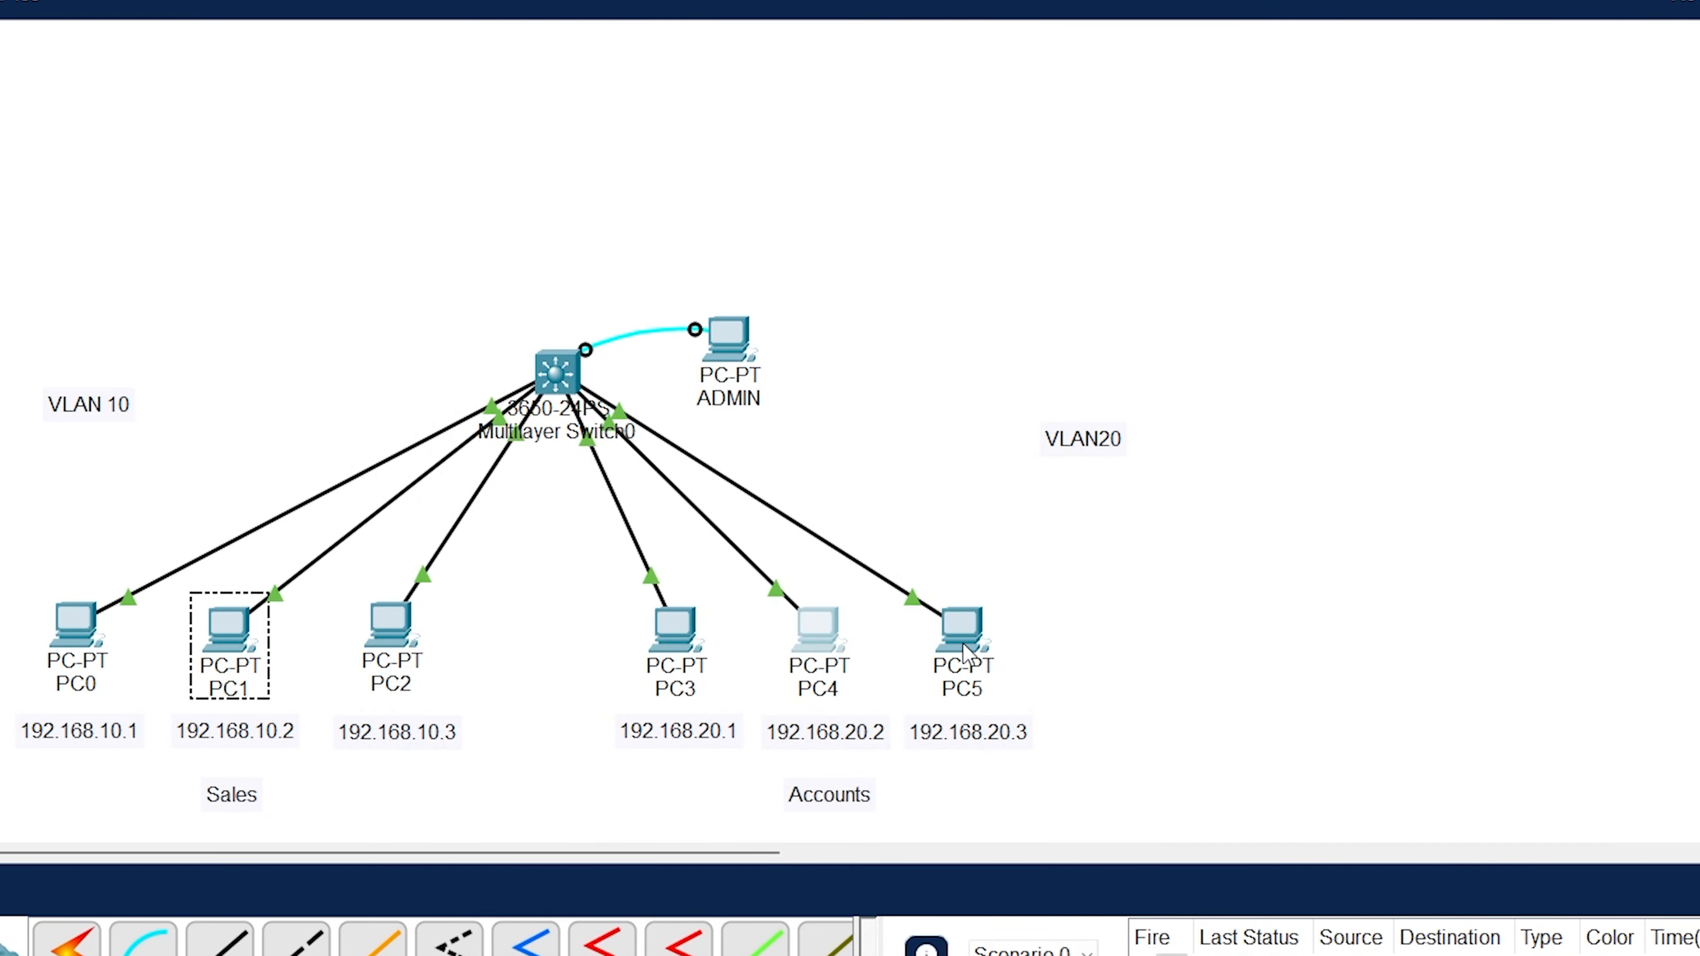
# Set PC5's IPv4 default gateway to 192.168.20.254 in its IP configuration and close the PC's window.
pyautogui.click(958, 629)
pyautogui.click(642, 66)
pyautogui.click(565, 155)
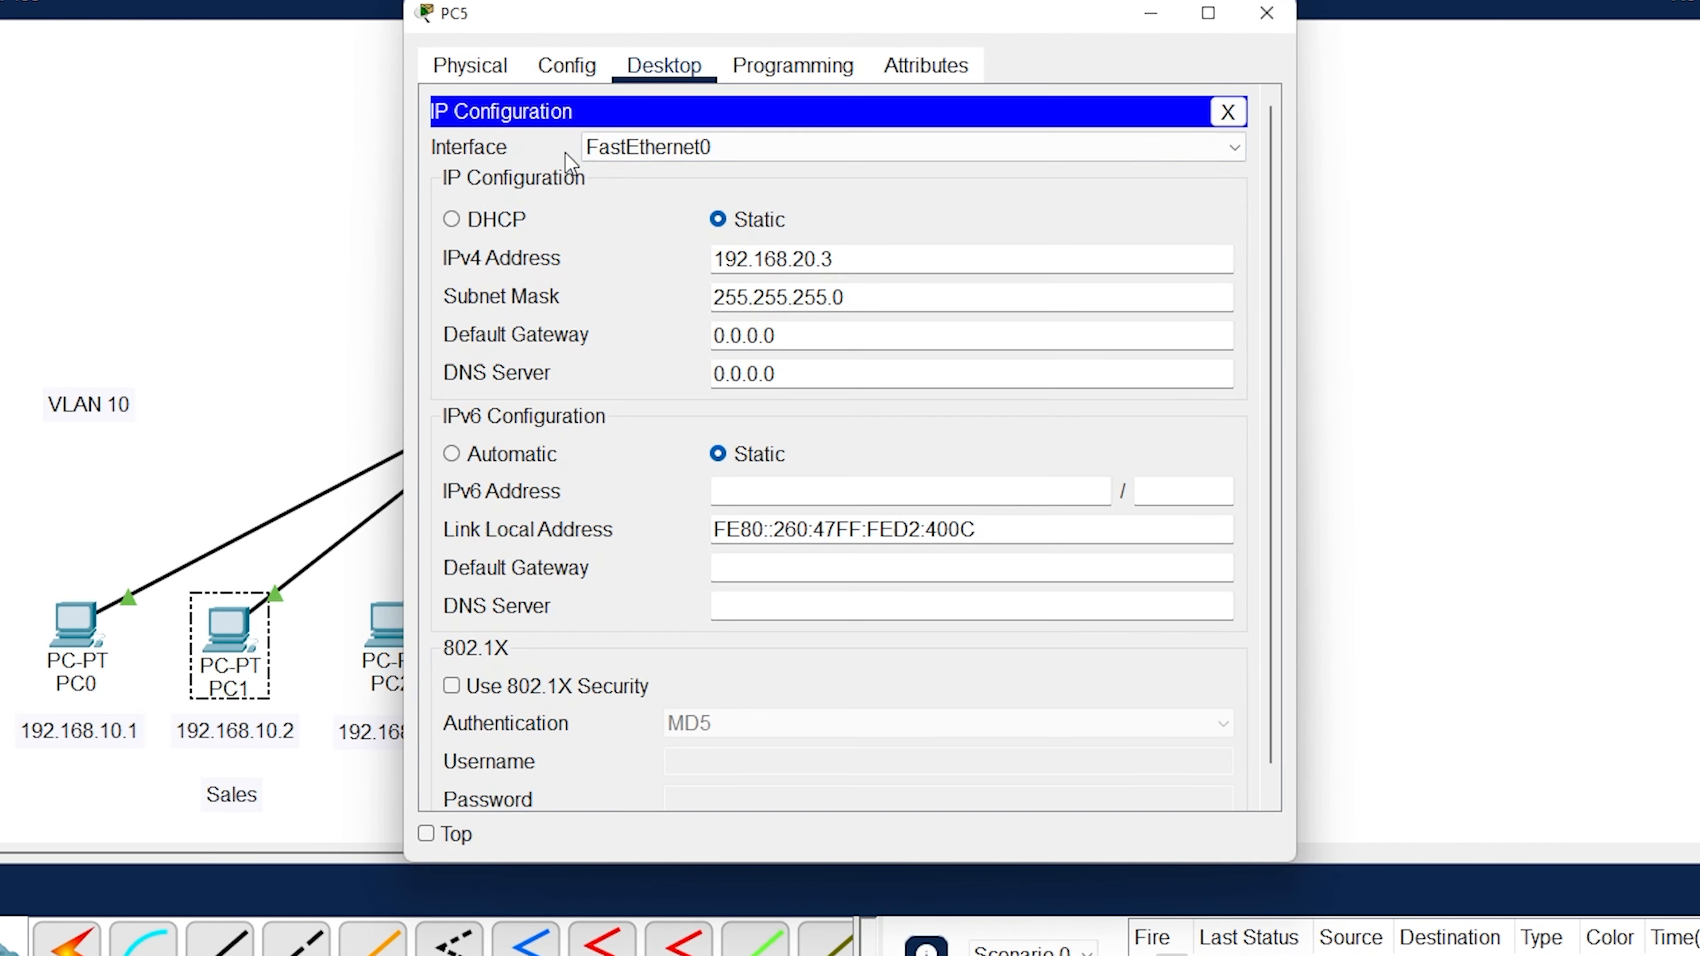
pyautogui.moveTo(861, 339); pyautogui.dragTo(688, 346)
pyautogui.write('192.168.20.254')
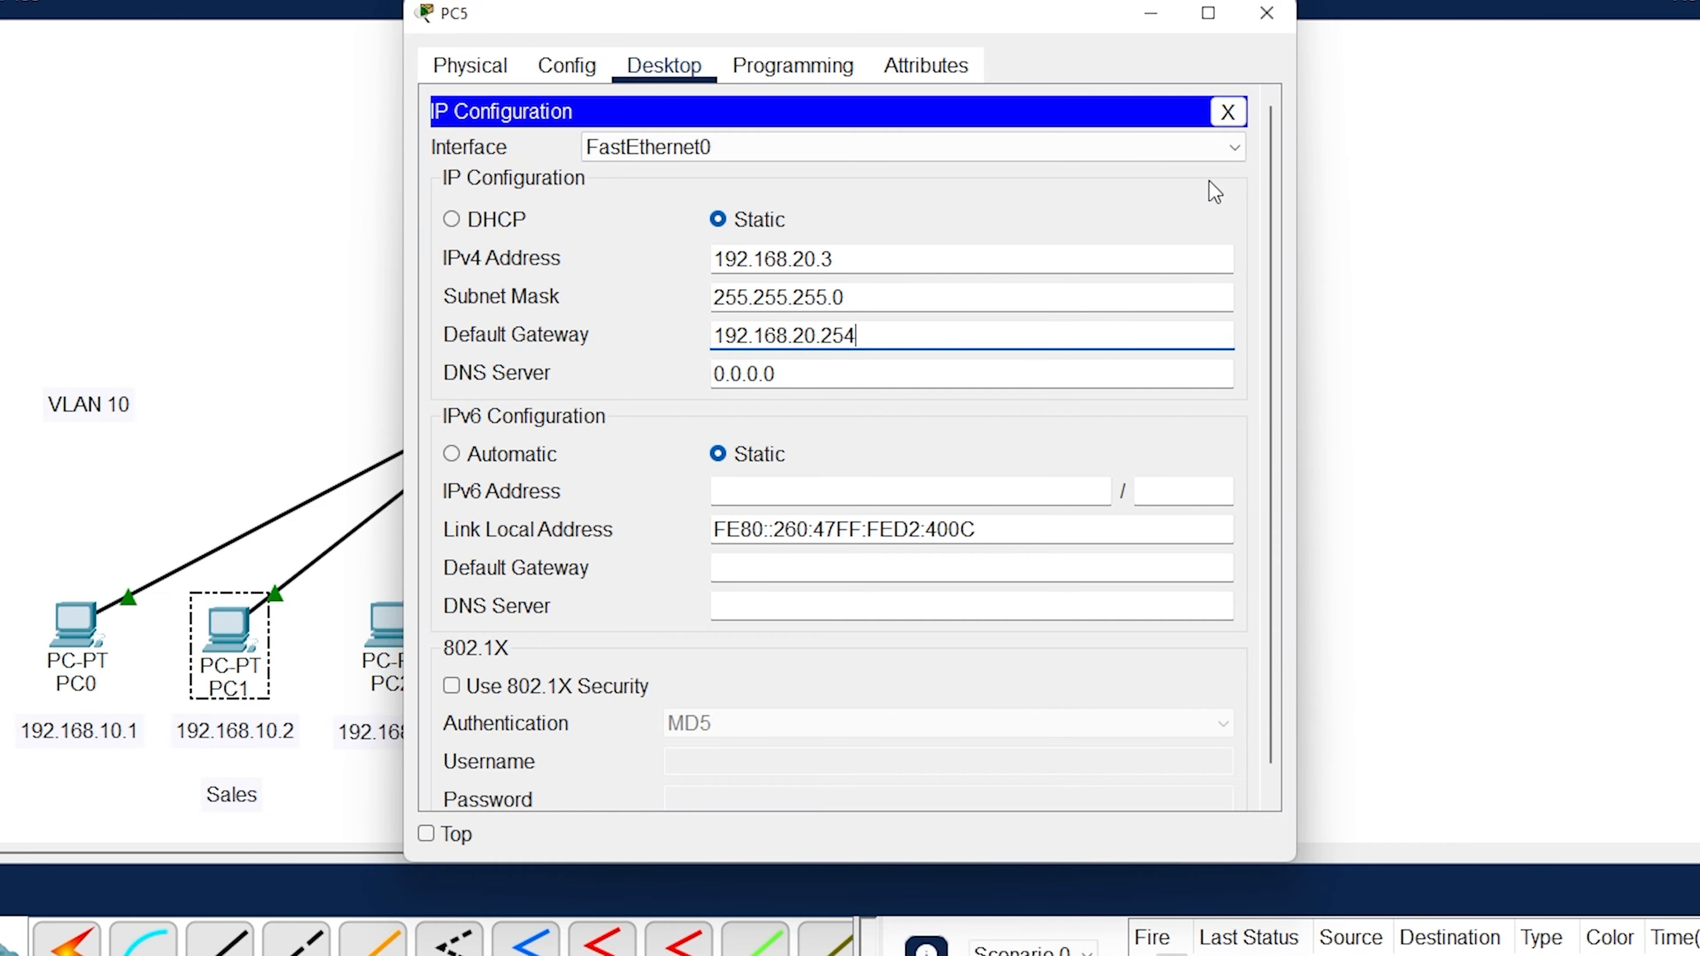
pyautogui.click(1266, 15)
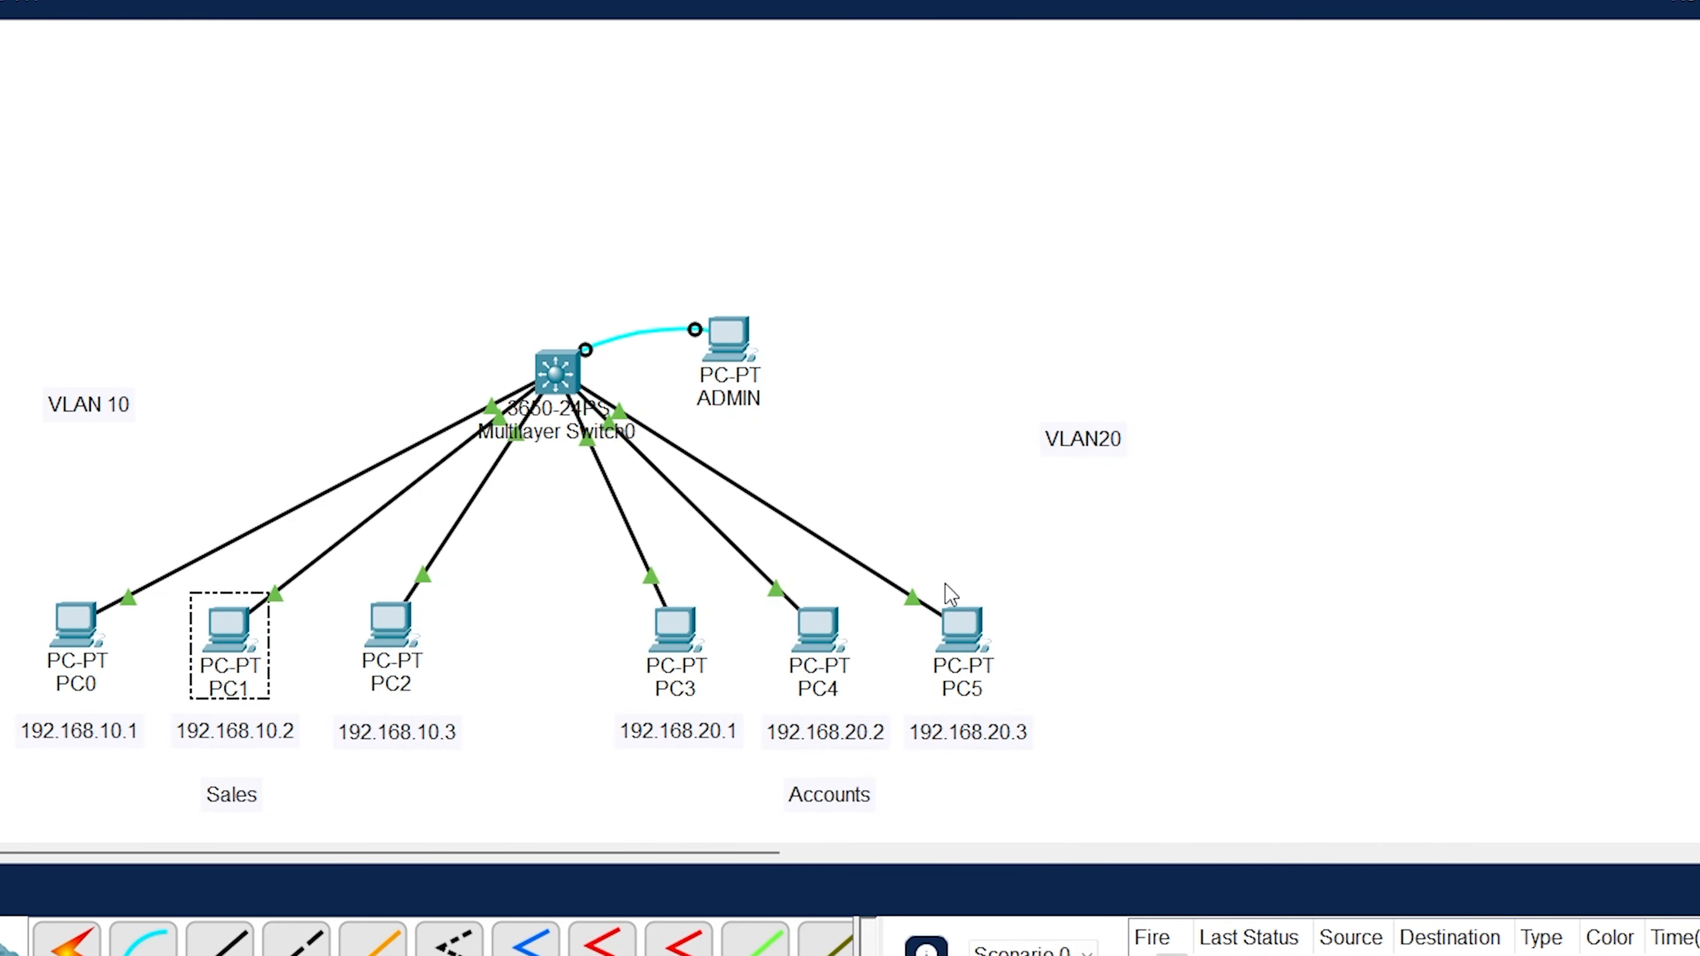
# Test inter-VLAN communication by sending a simple PDU from PC3 to PC2, and fast-forward the network time.
pyautogui.moveTo(978, 636)
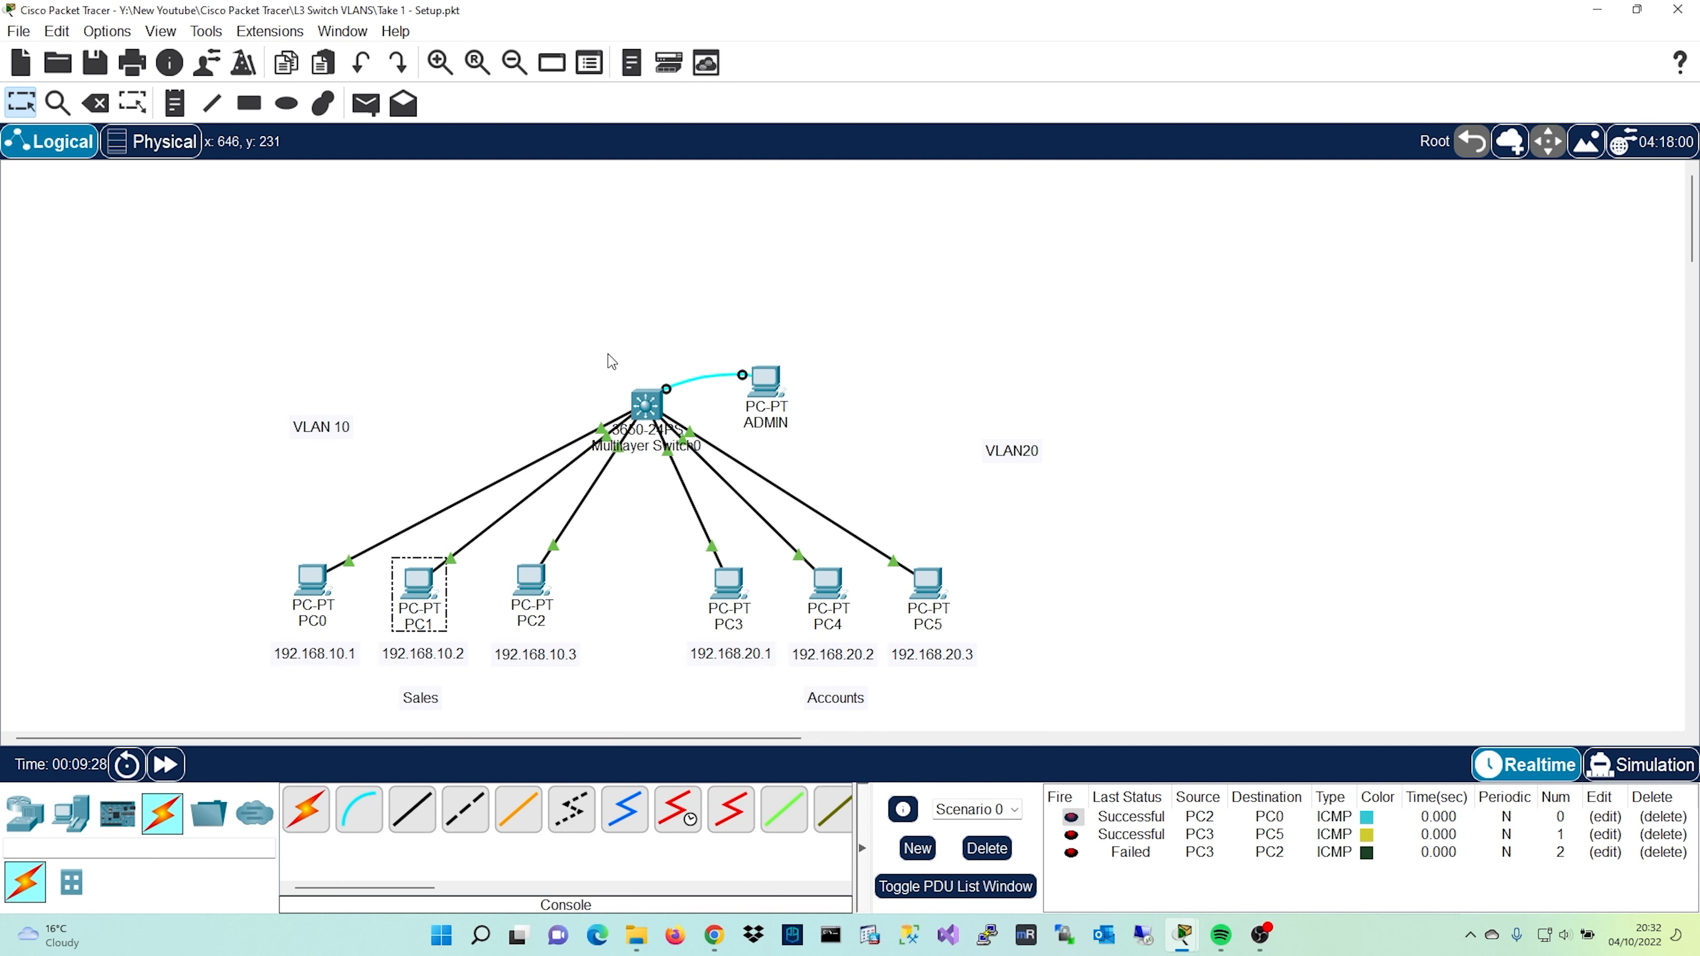
pyautogui.click(370, 109)
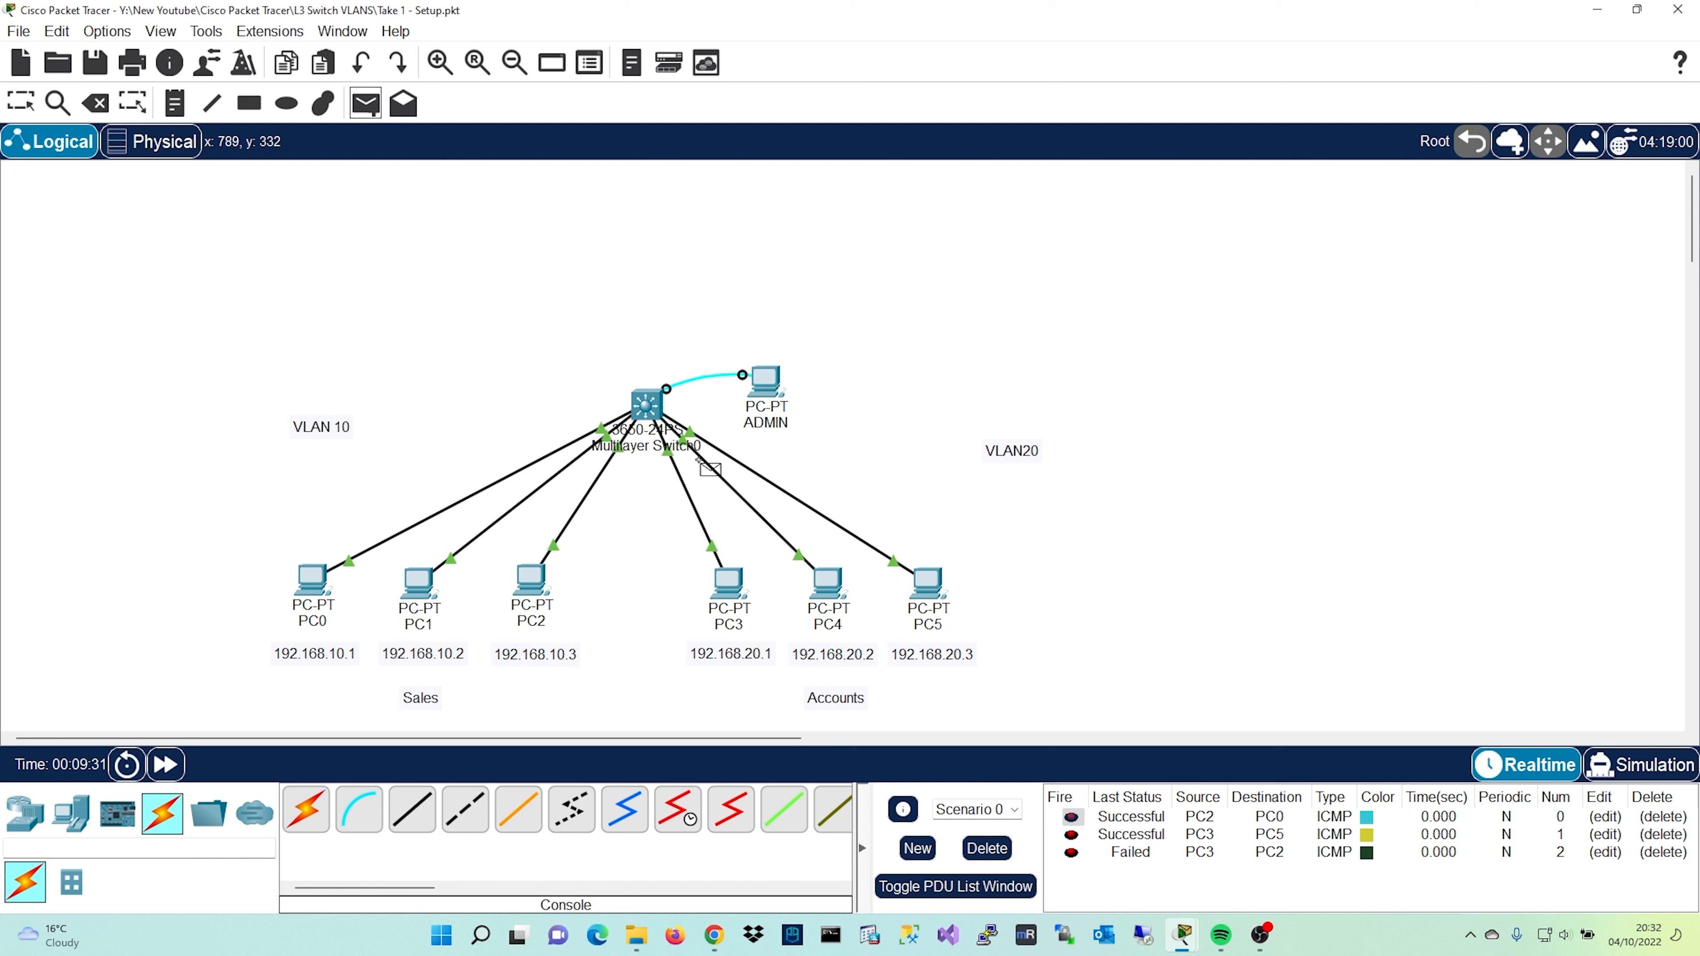
pyautogui.click(732, 595)
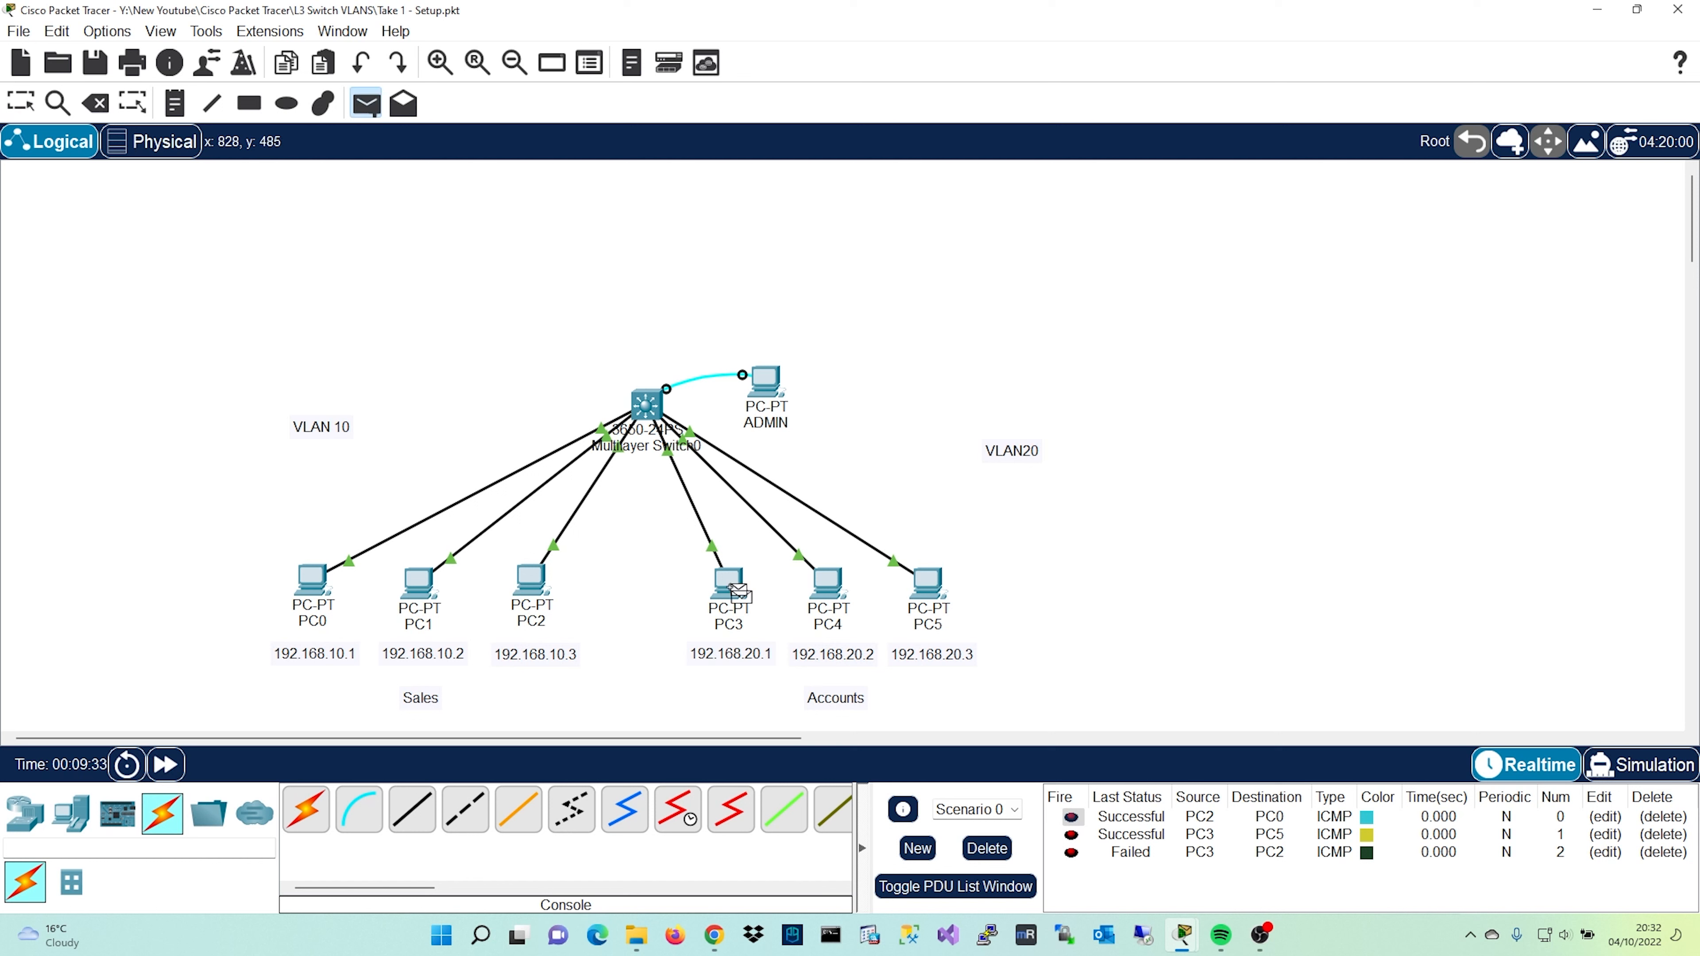
pyautogui.click(544, 599)
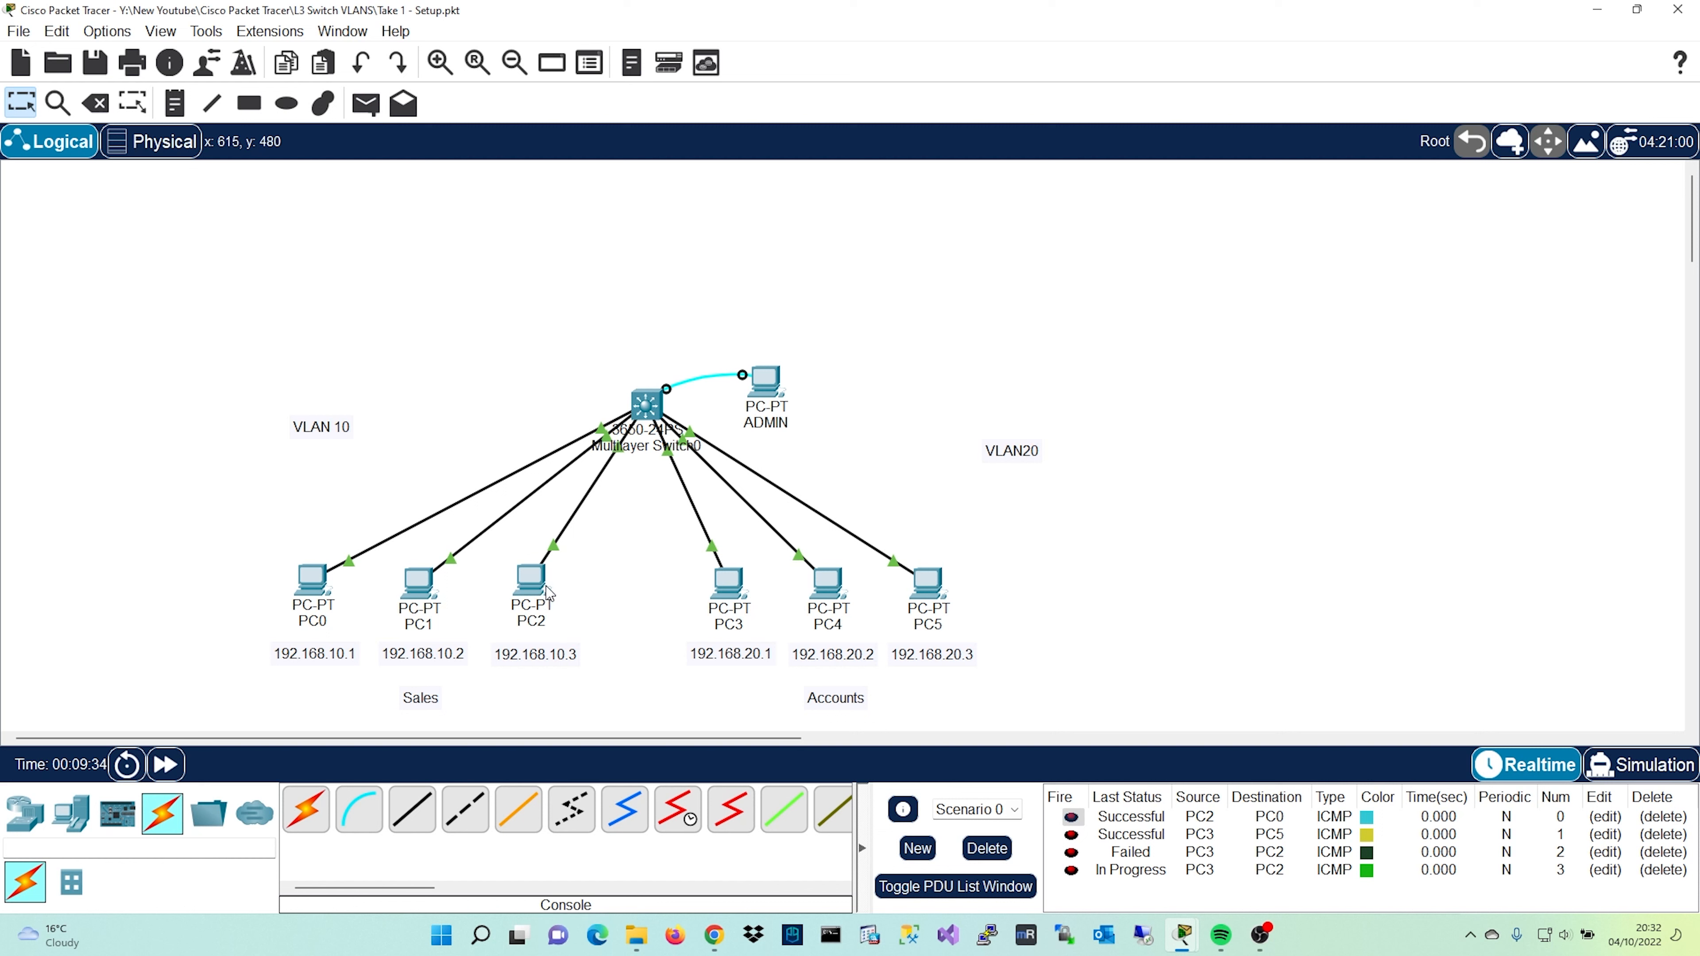
pyautogui.click(167, 764)
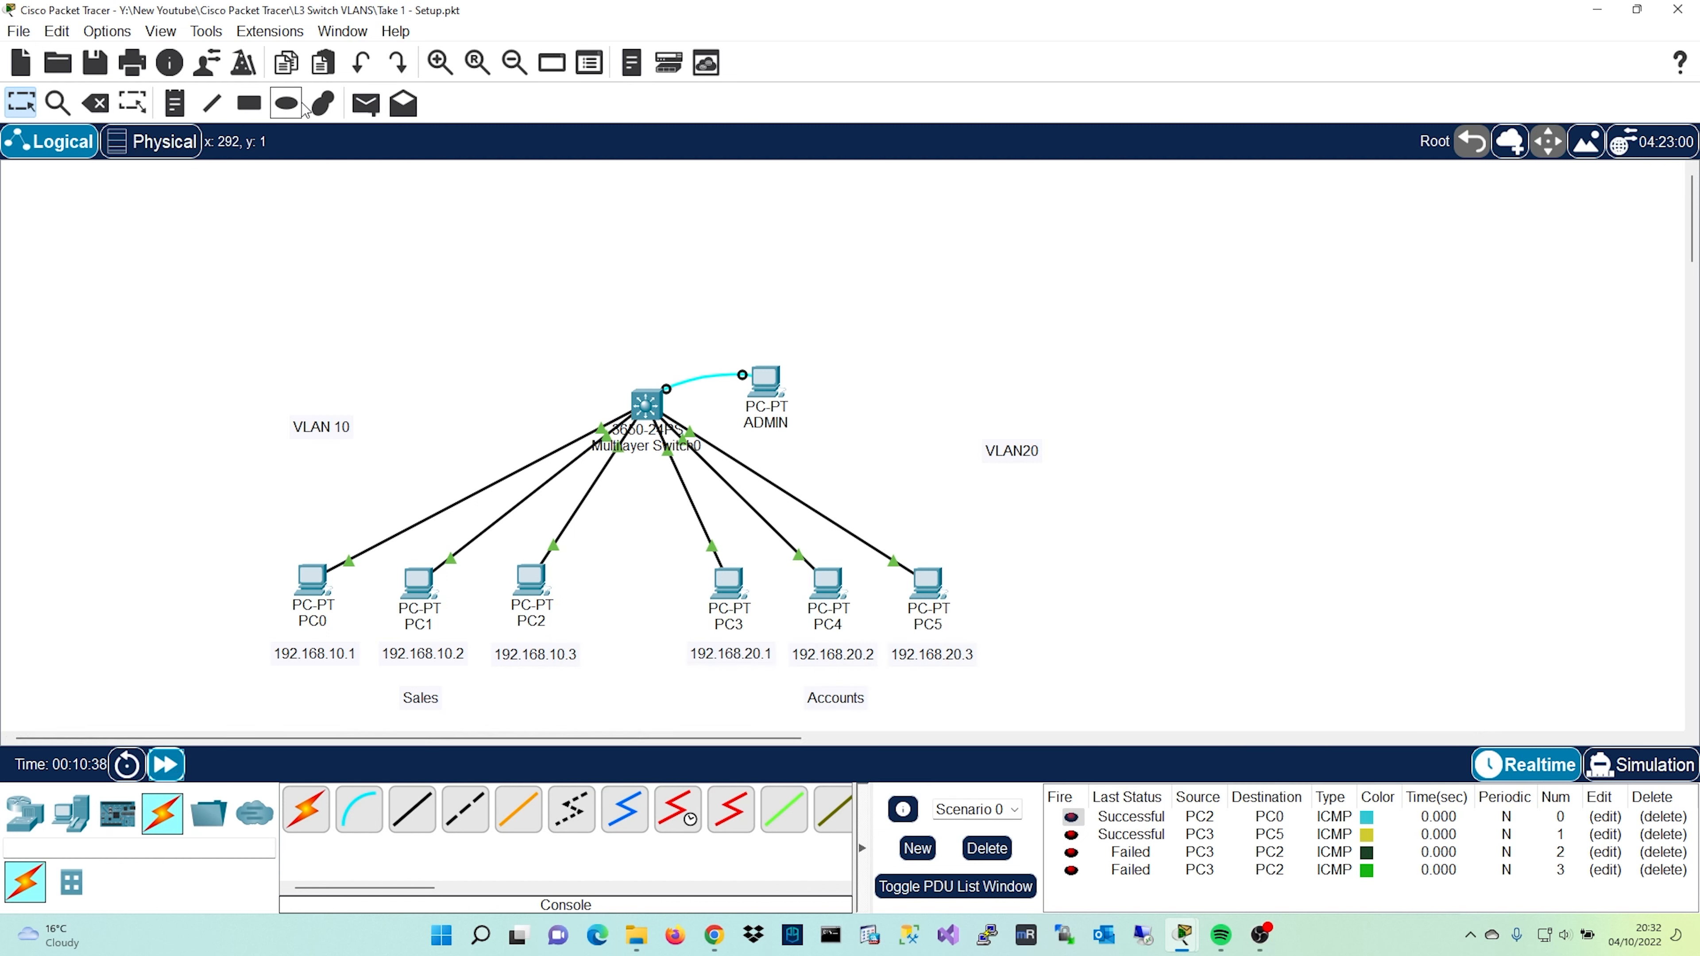
# Send a second simple PDU from PC3 to PC2, check its status in the enlarged PDU list and close the list.
pyautogui.click(366, 104)
pyautogui.click(730, 584)
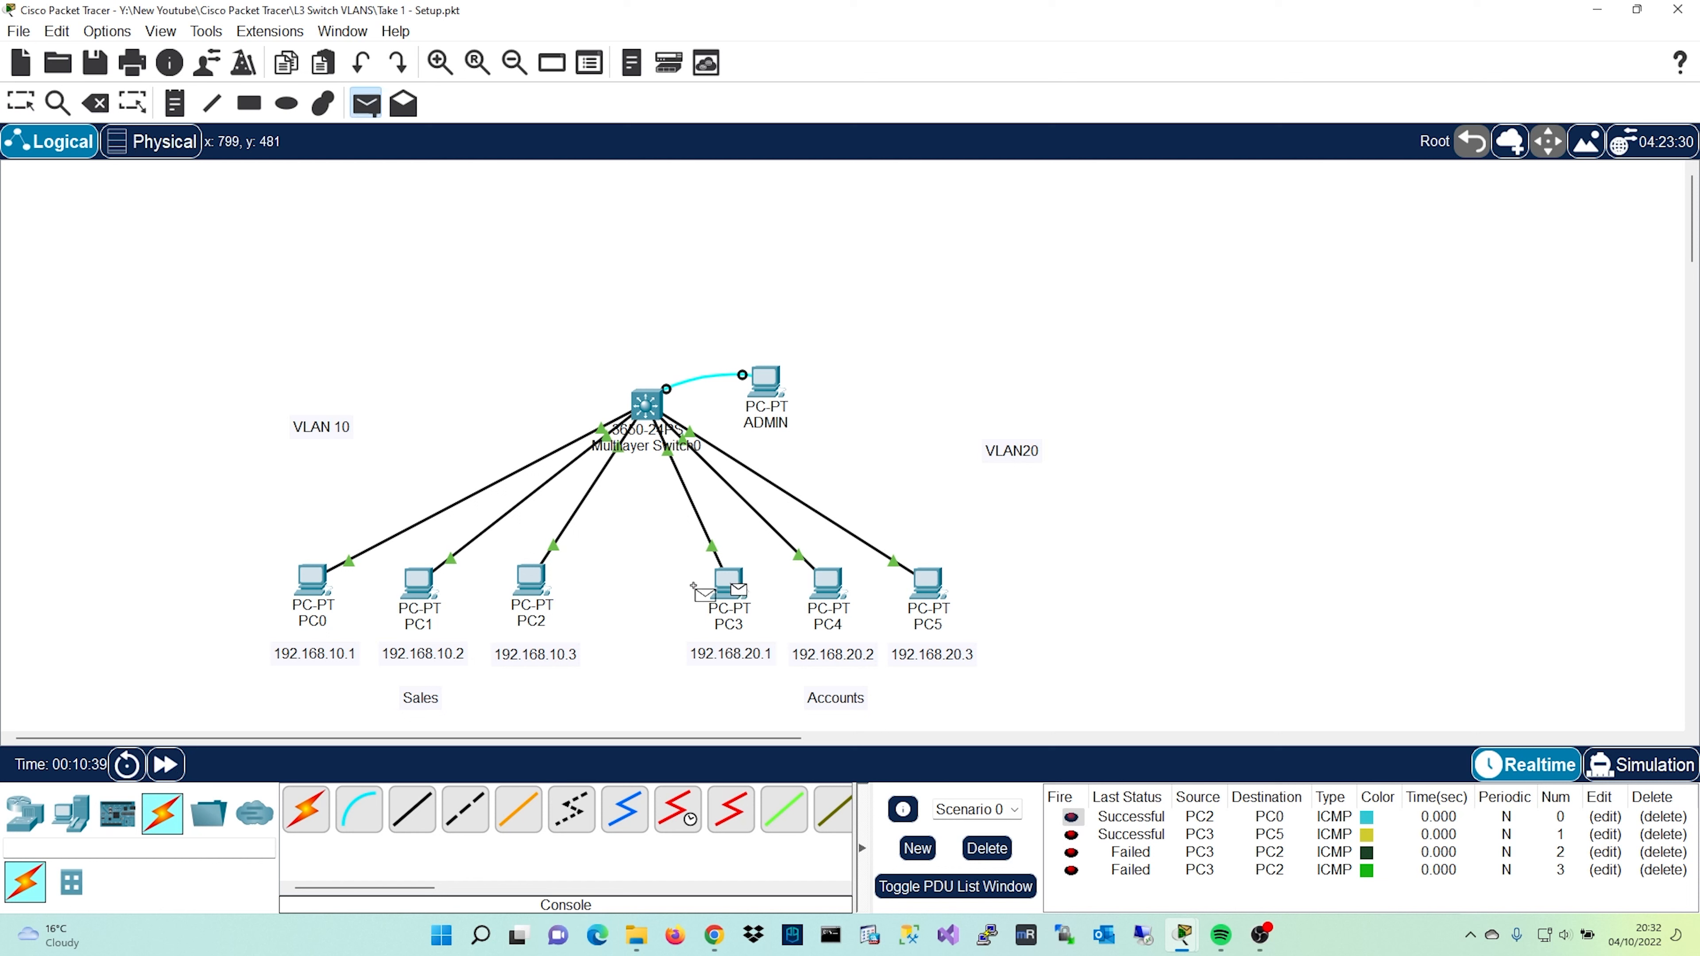
pyautogui.click(535, 587)
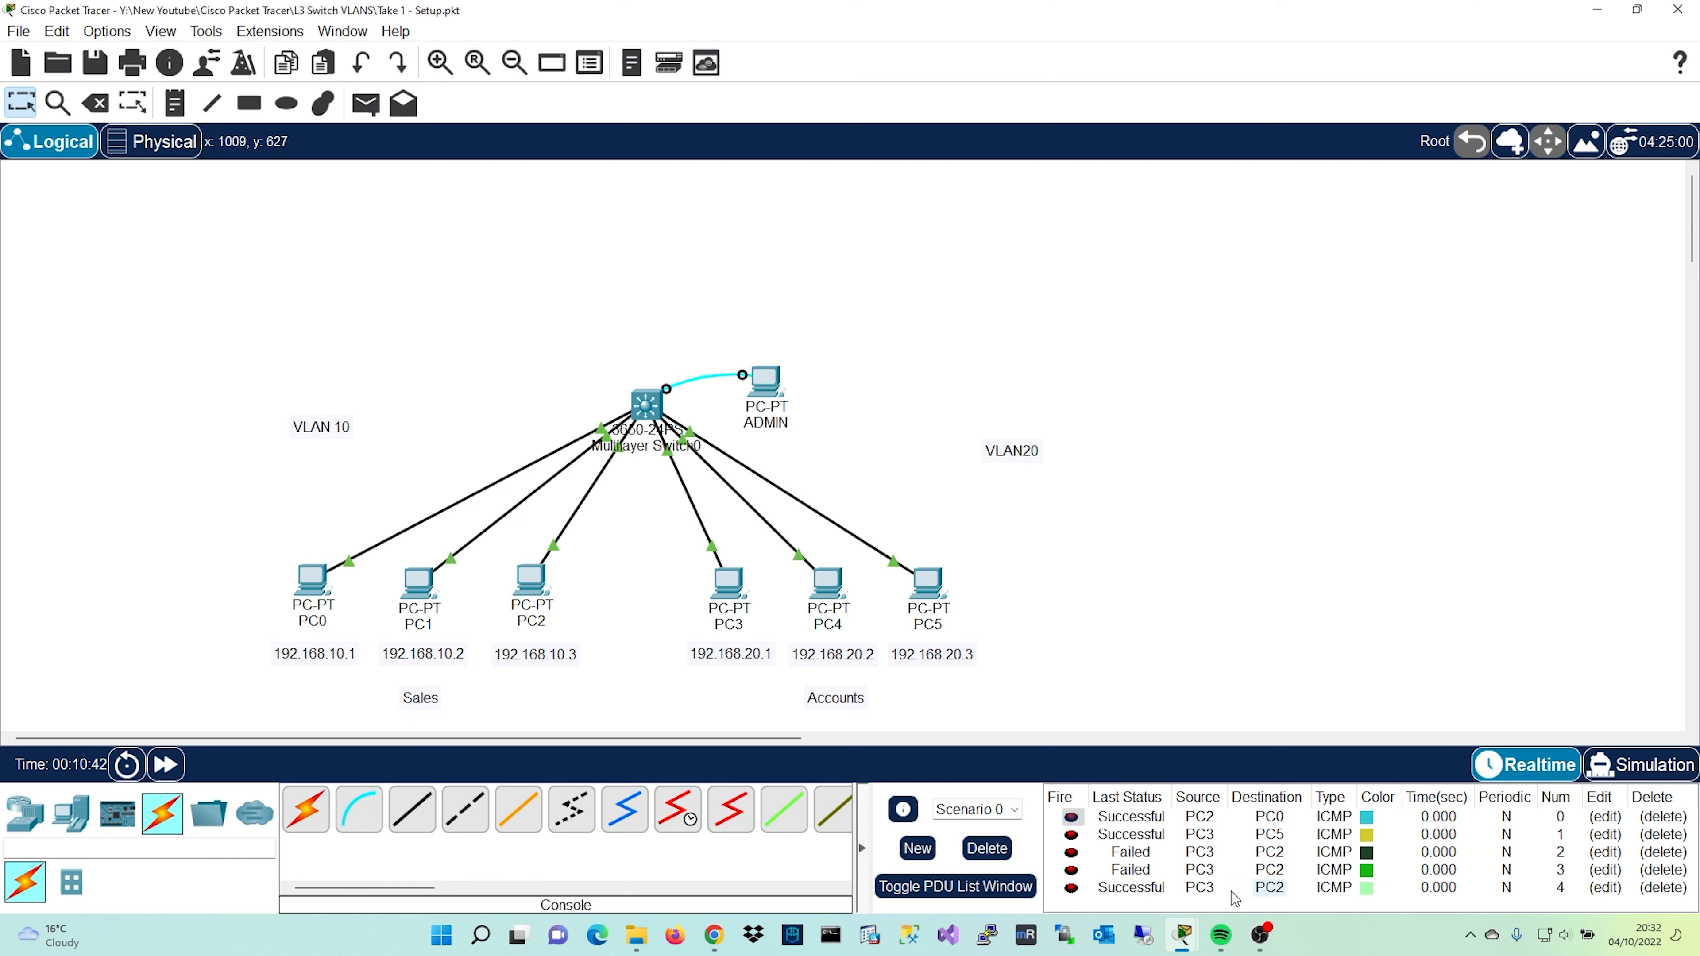
pyautogui.click(1003, 887)
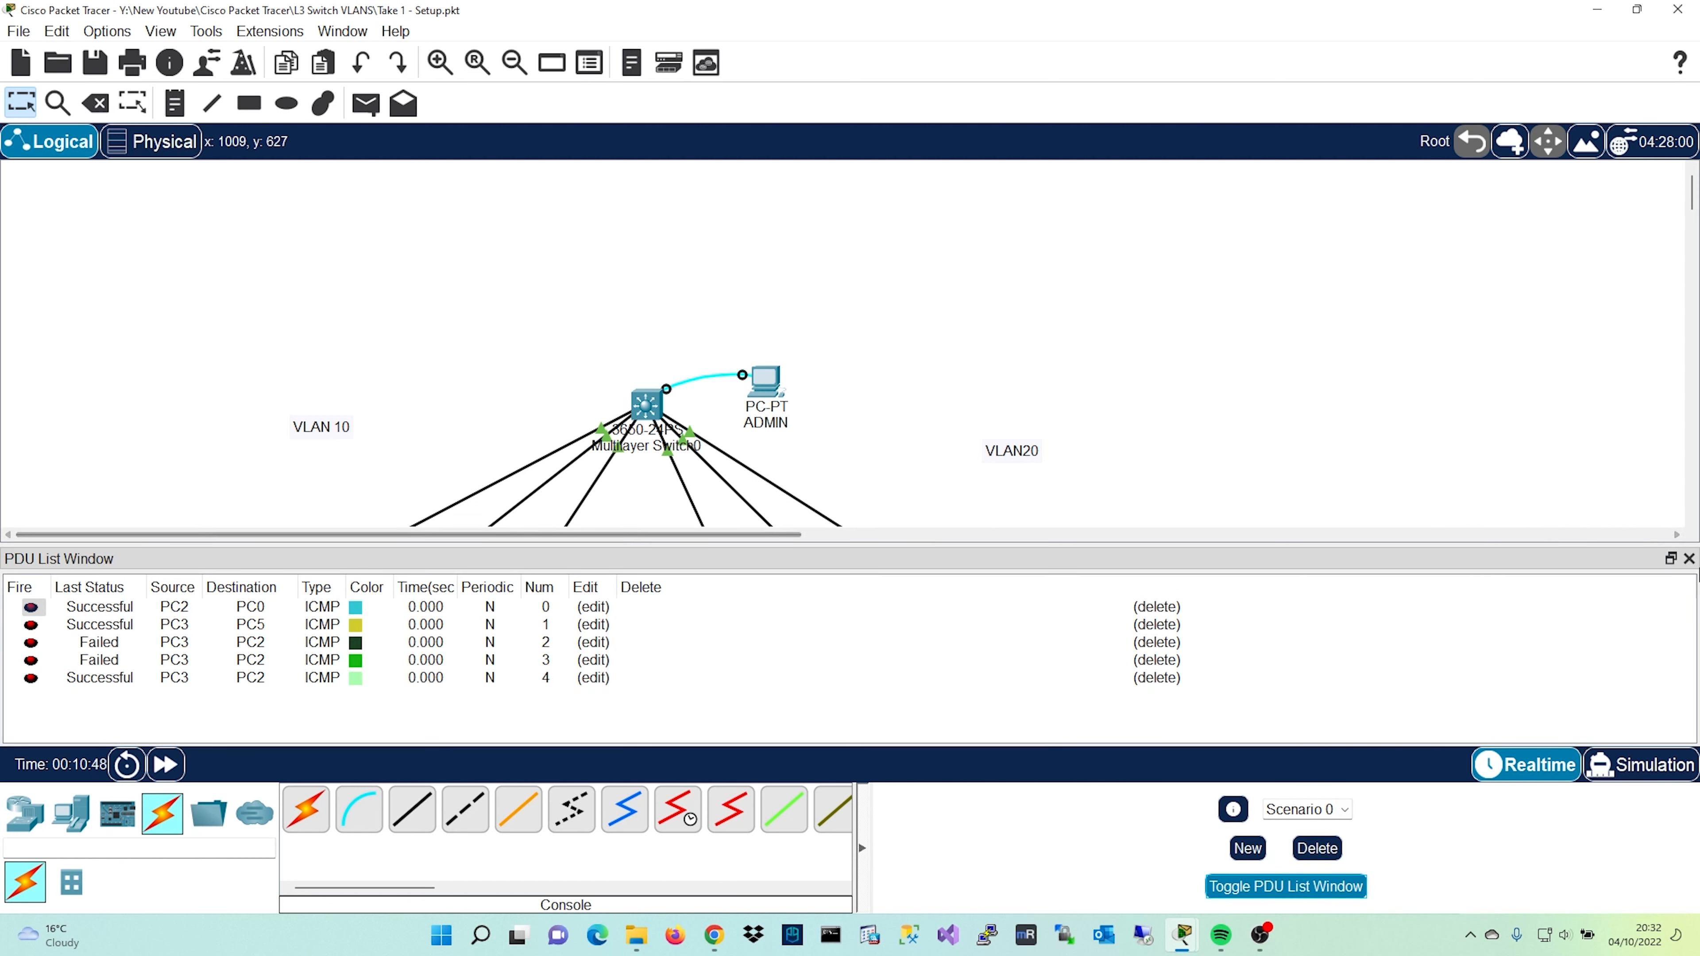
pyautogui.click(1690, 559)
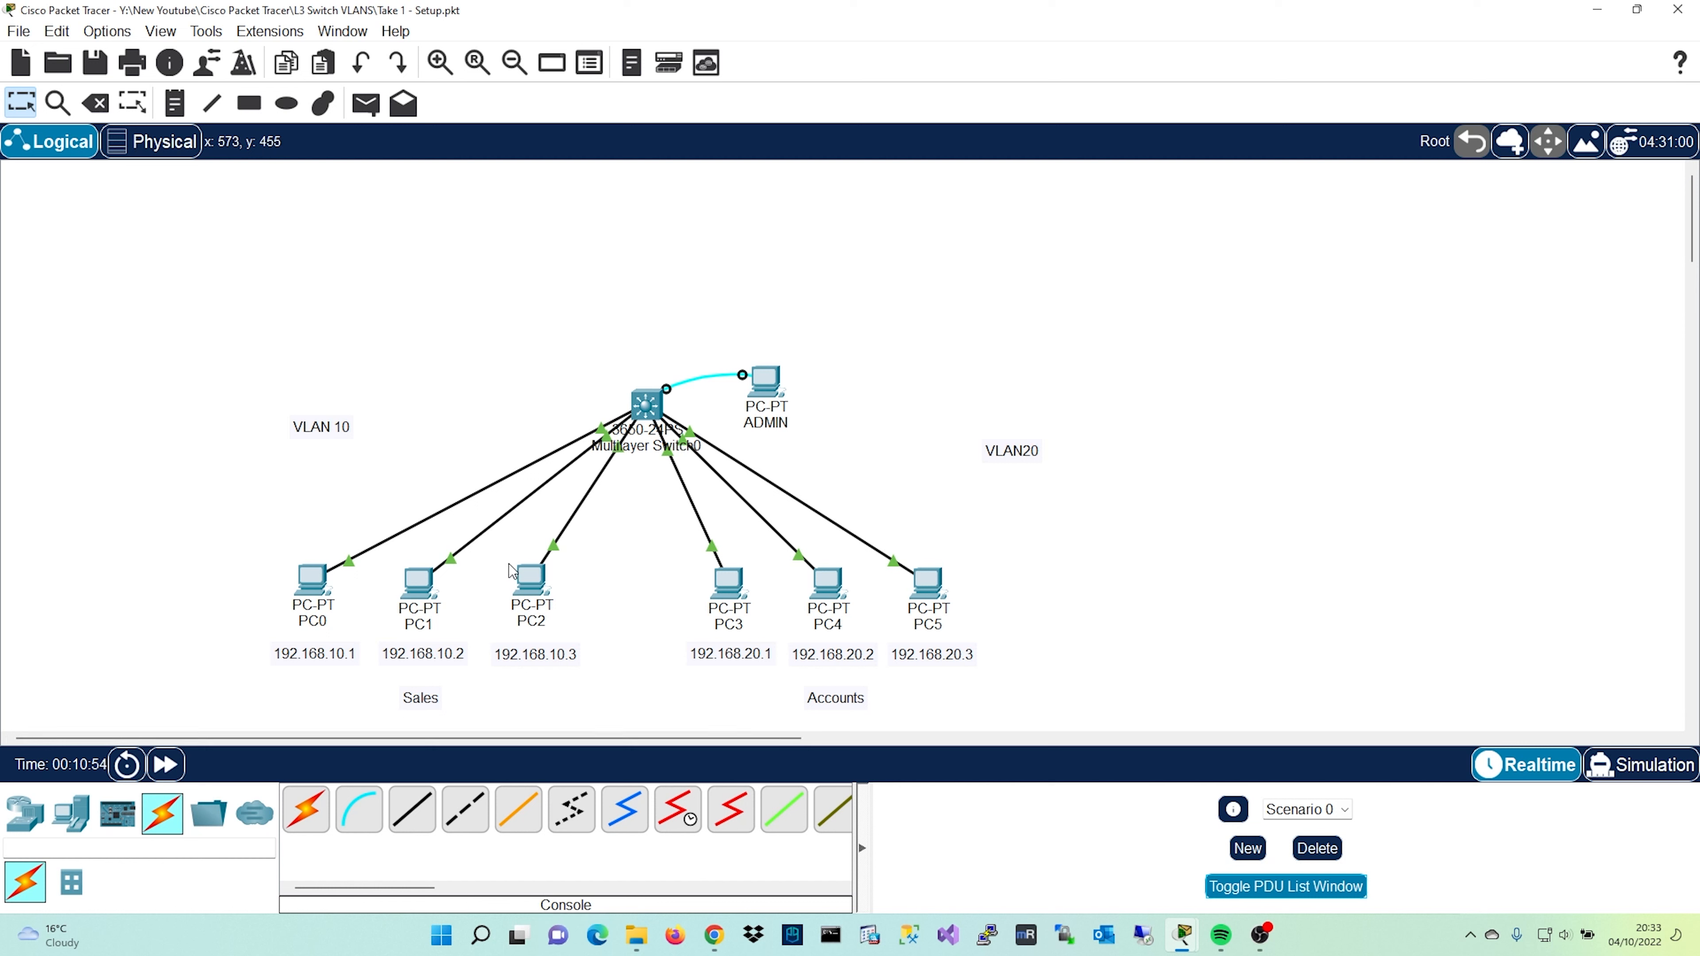
# Send a simple PDU from PC0 in Sales to PC4 in Accounts and bring back the compact PDU list.
pyautogui.click(366, 103)
pyautogui.click(312, 581)
pyautogui.click(827, 583)
pyautogui.click(1282, 892)
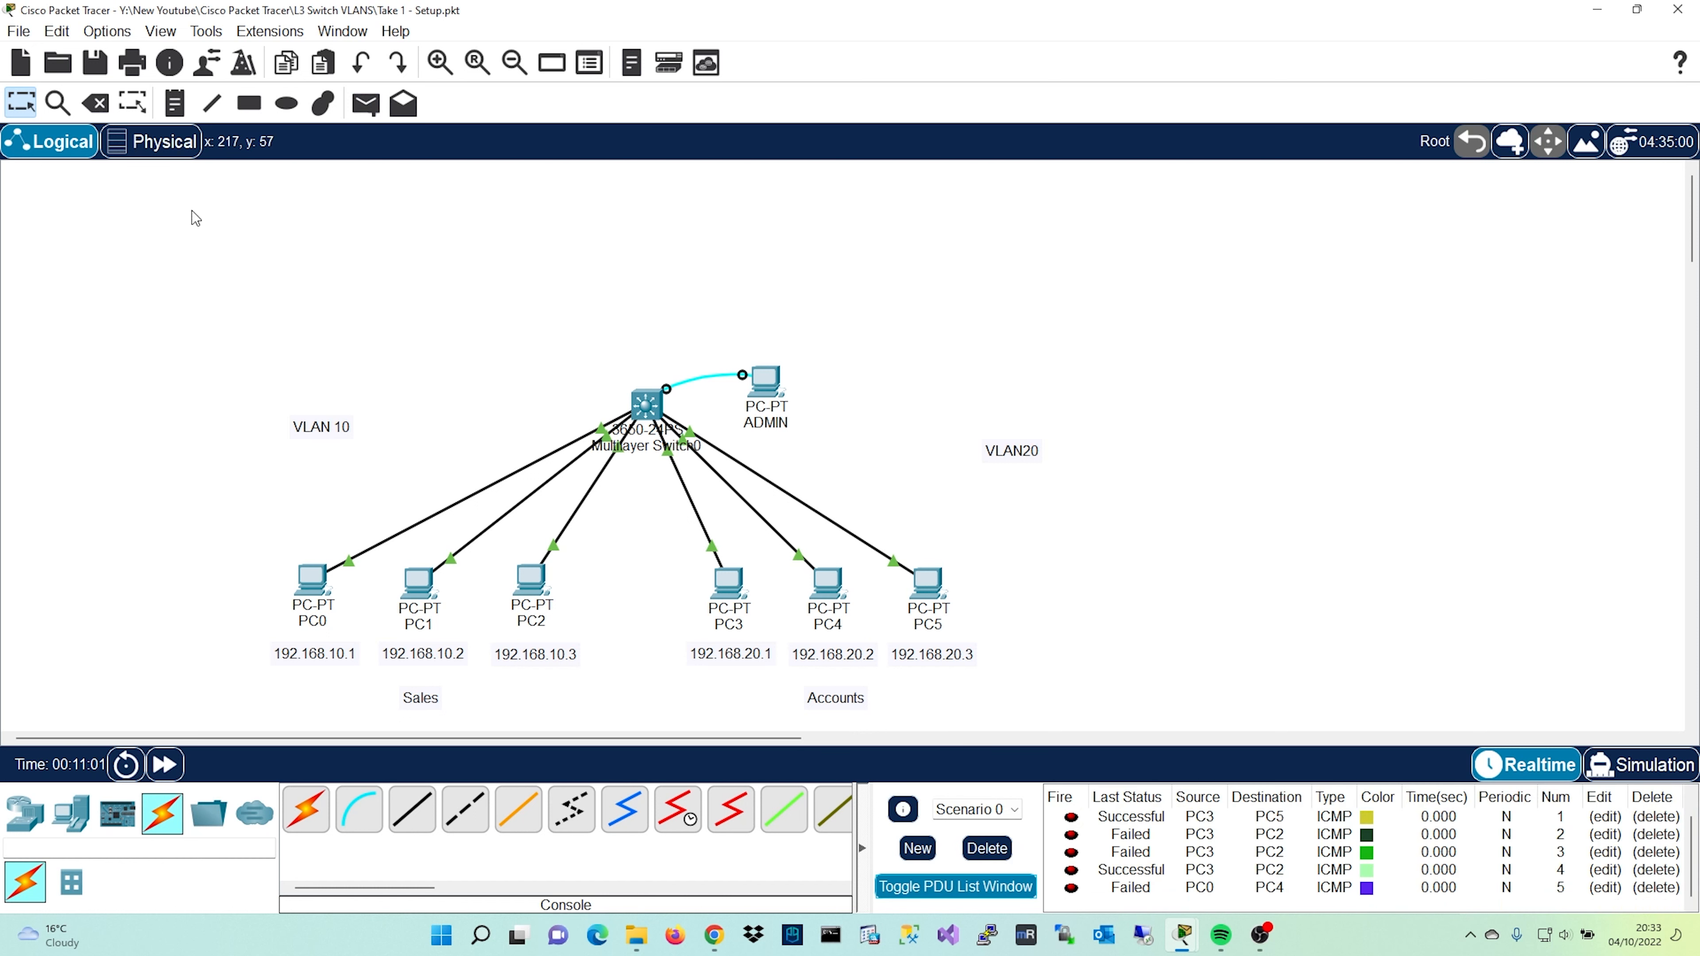
# Send another simple PDU from PC0 to PC4 and check its status in the enlarged PDU list.
pyautogui.click(365, 104)
pyautogui.click(312, 580)
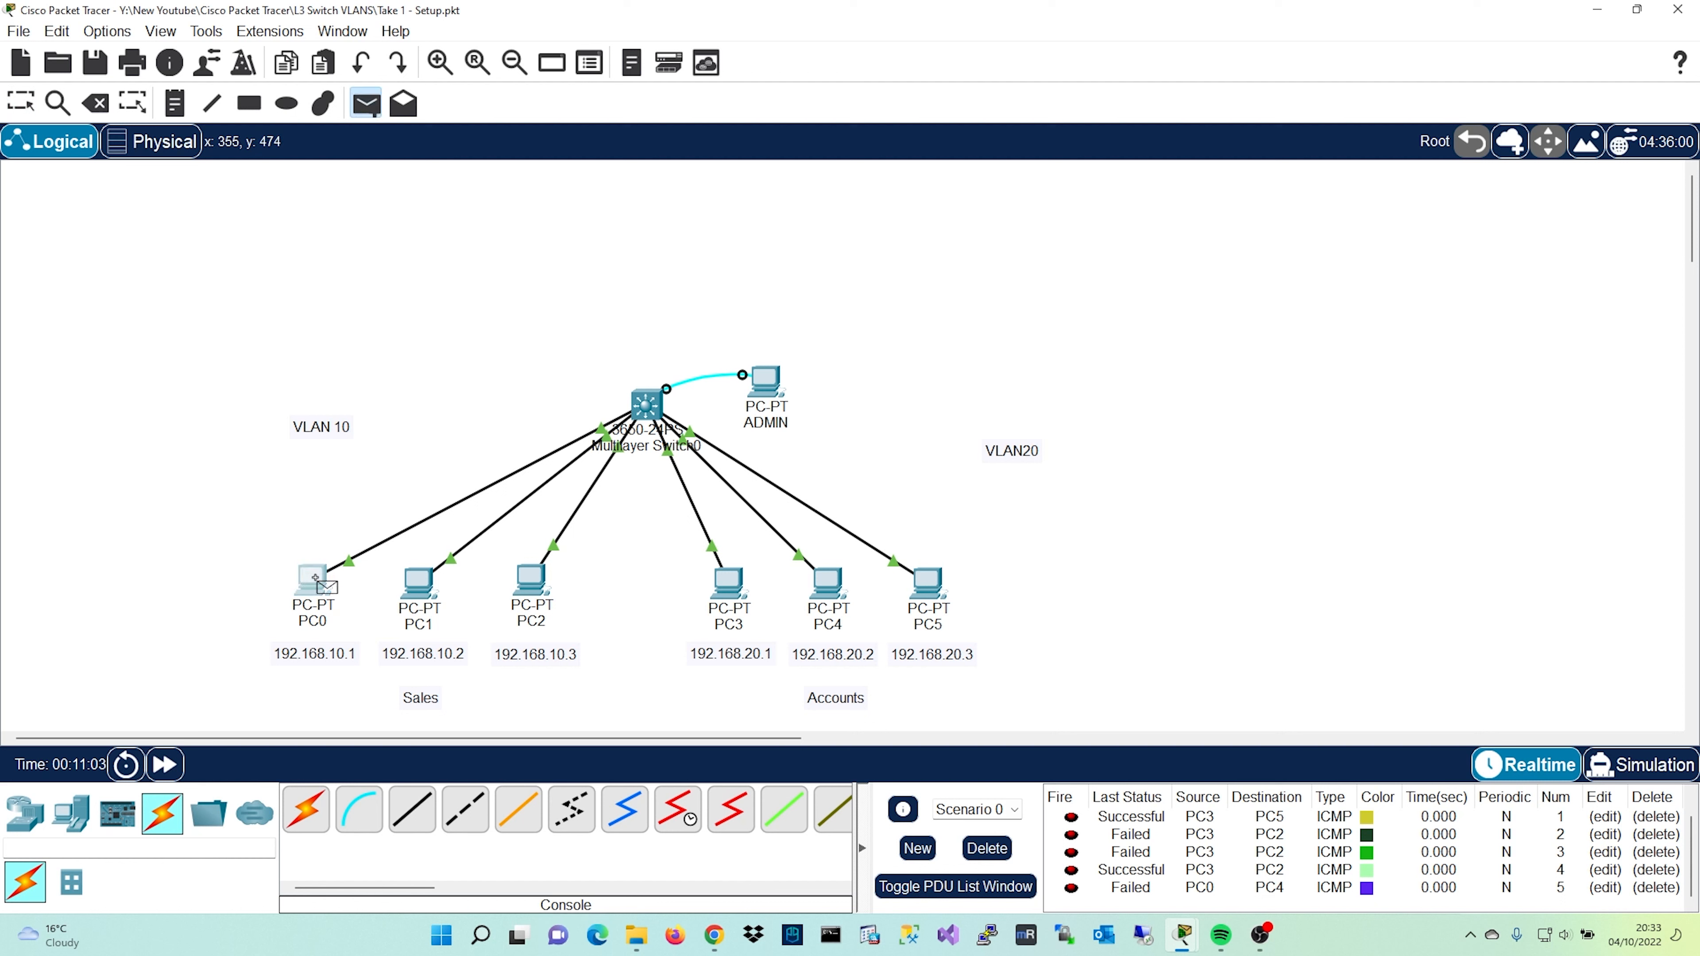
pyautogui.click(824, 590)
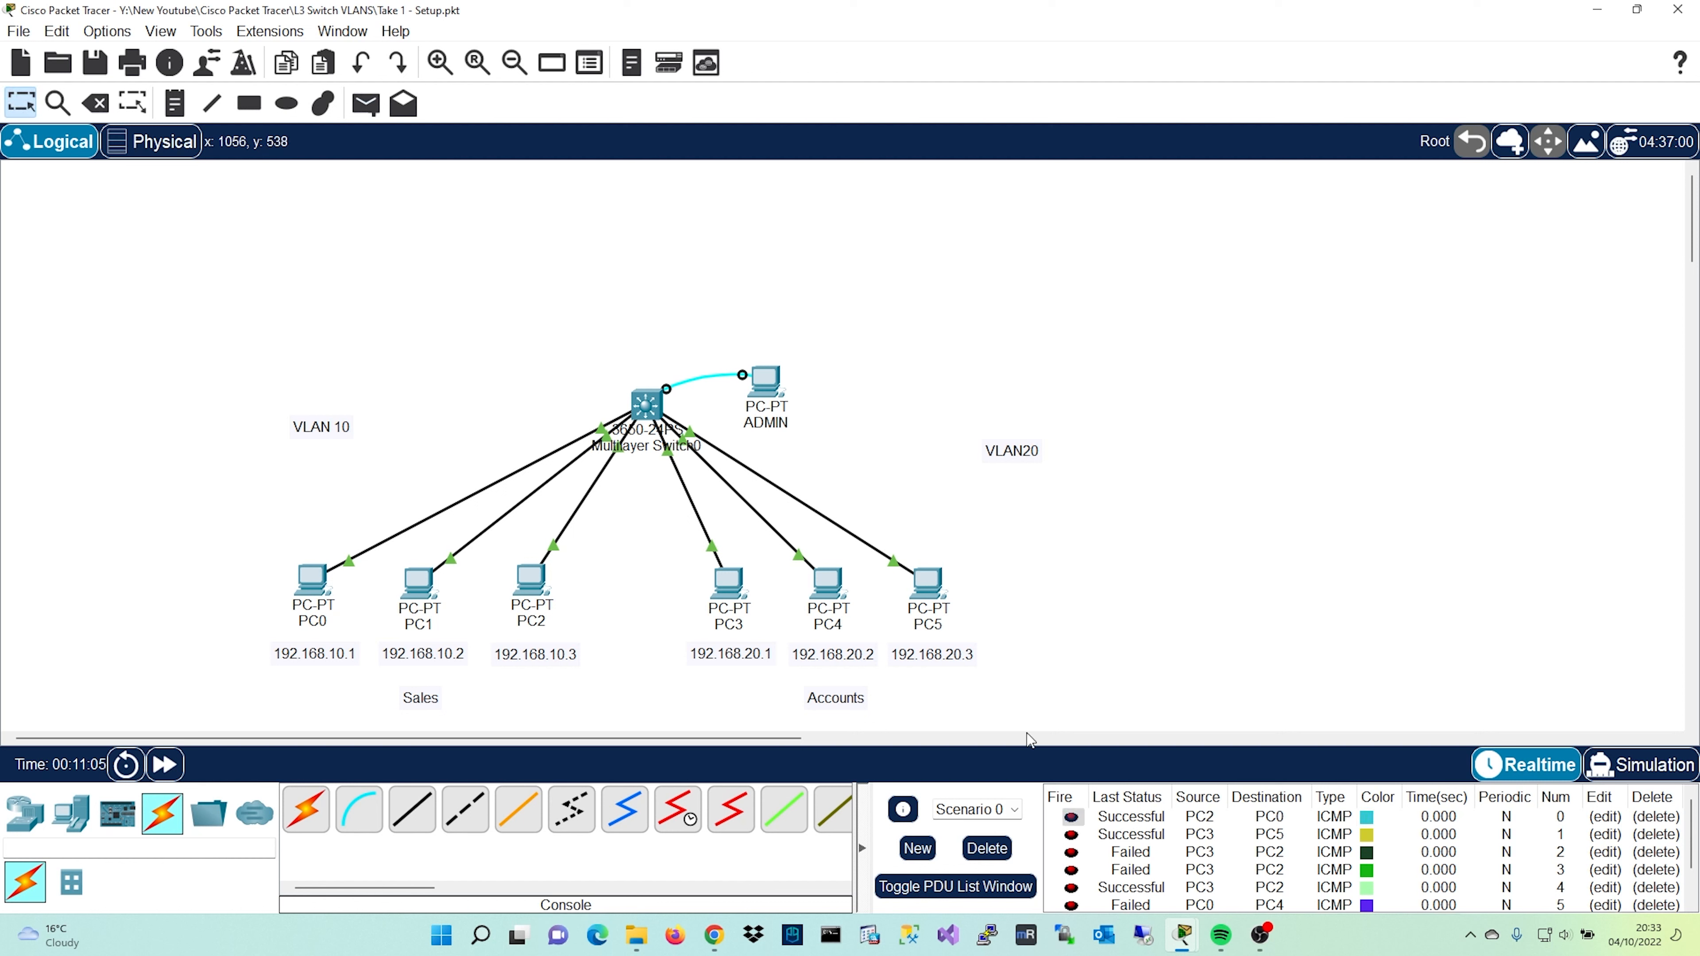
pyautogui.click(991, 887)
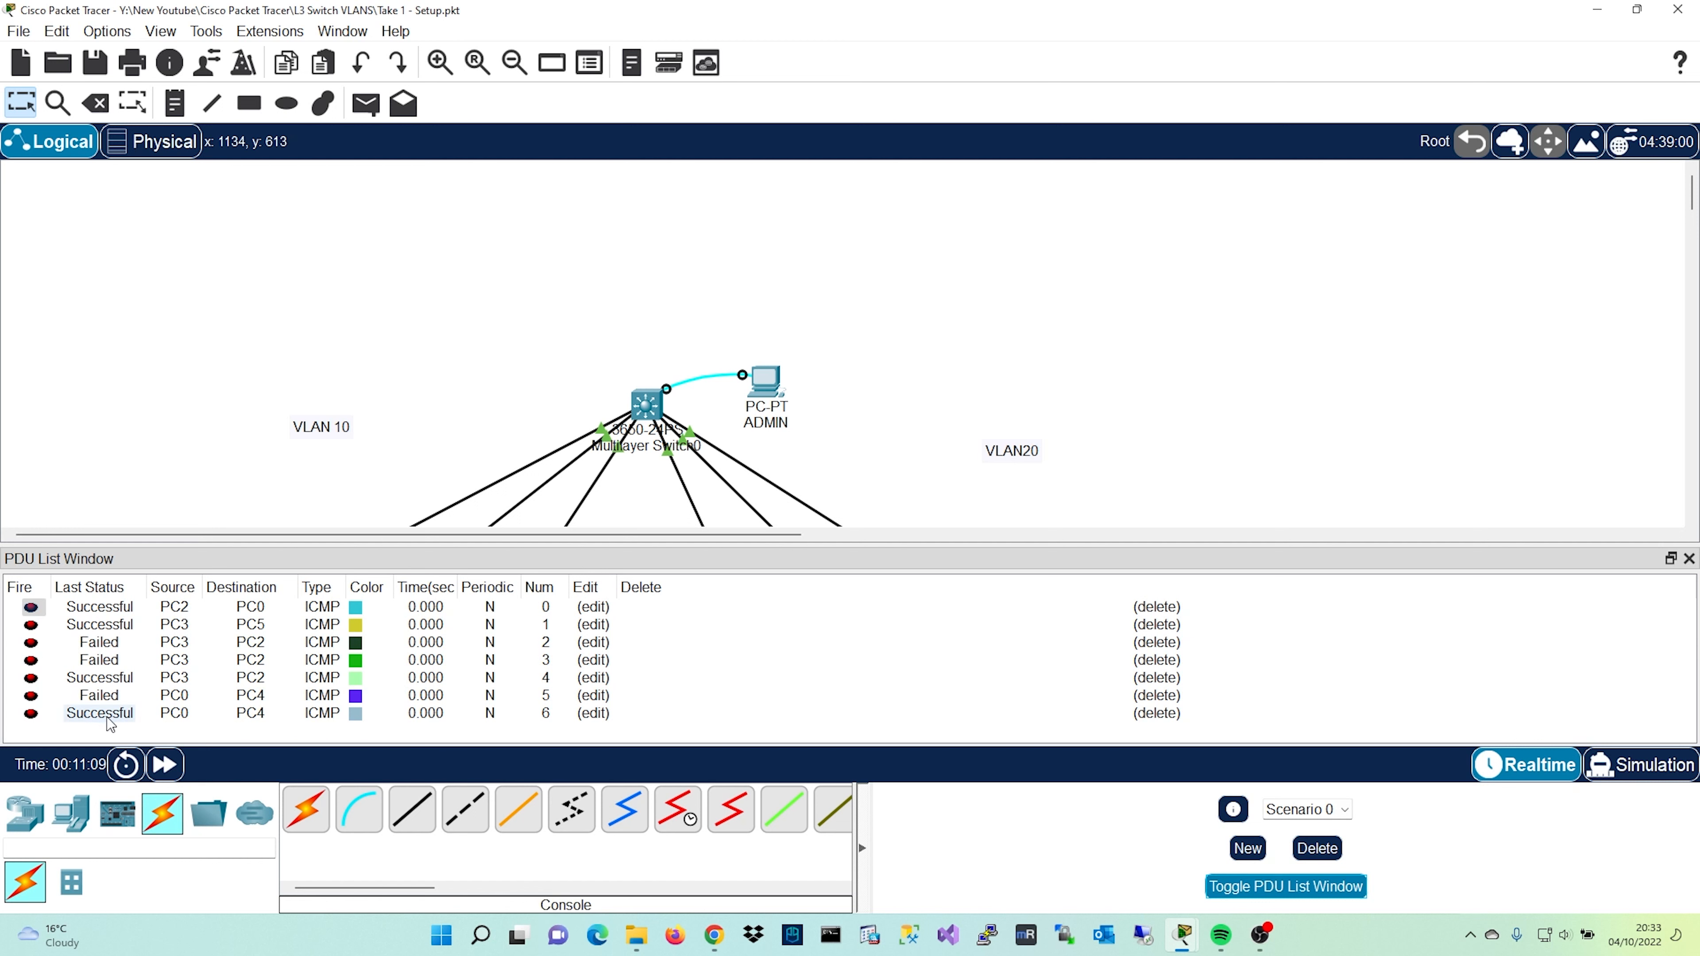